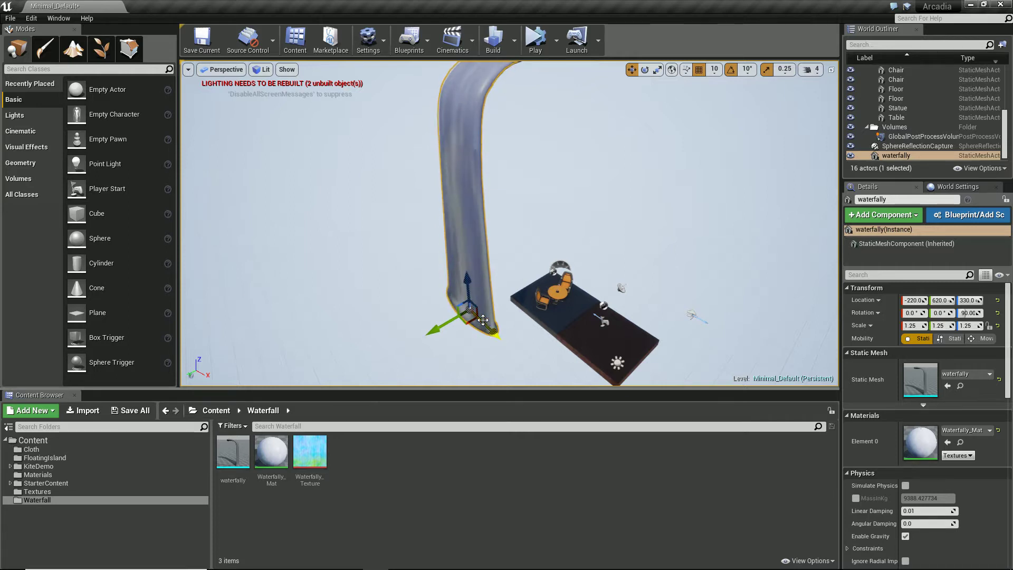
# Delete the default floor pieces, table, chairs and statue from the level.
pyautogui.moveTo(483, 249)
pyautogui.mouseDown(button='right')
pyautogui.moveTo(484, 229)
pyautogui.moveTo(483, 258)
pyautogui.moveTo(482, 228)
pyautogui.moveTo(471, 258)
pyautogui.mouseUp(button='right')
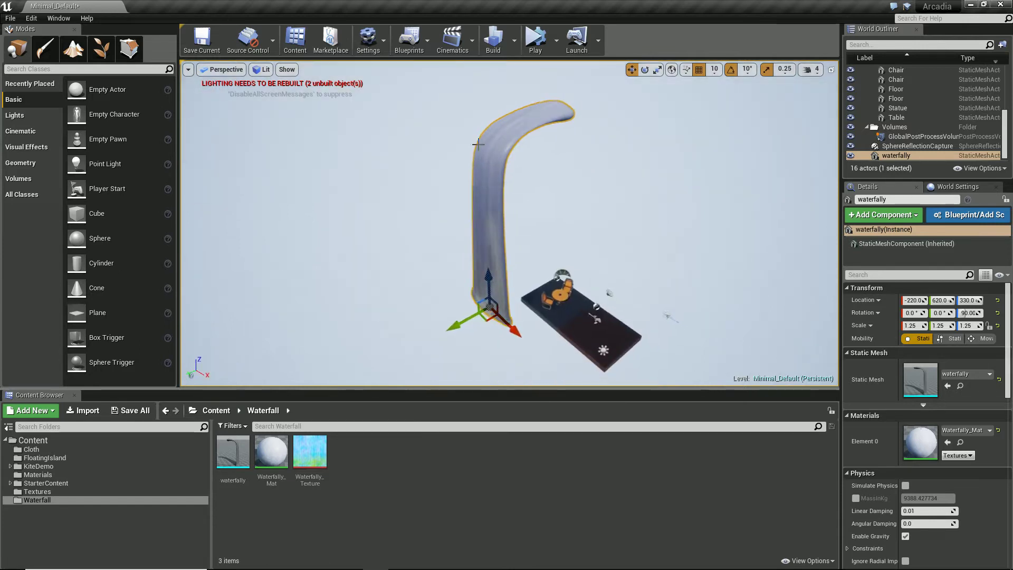
pyautogui.moveTo(543, 341); pyautogui.dragTo(448, 312, button='right')
pyautogui.click(447, 313)
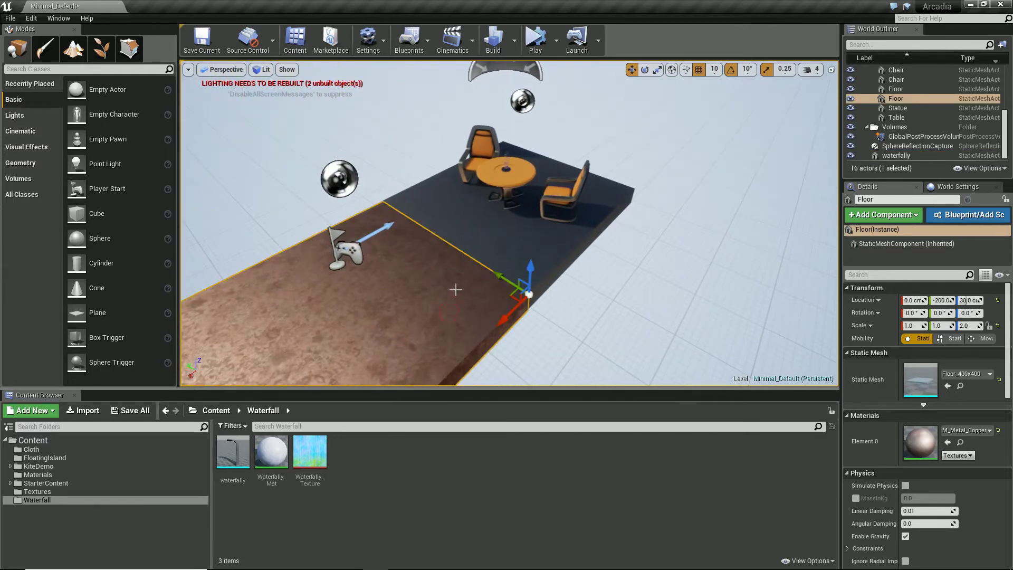
pyautogui.press('Delete')
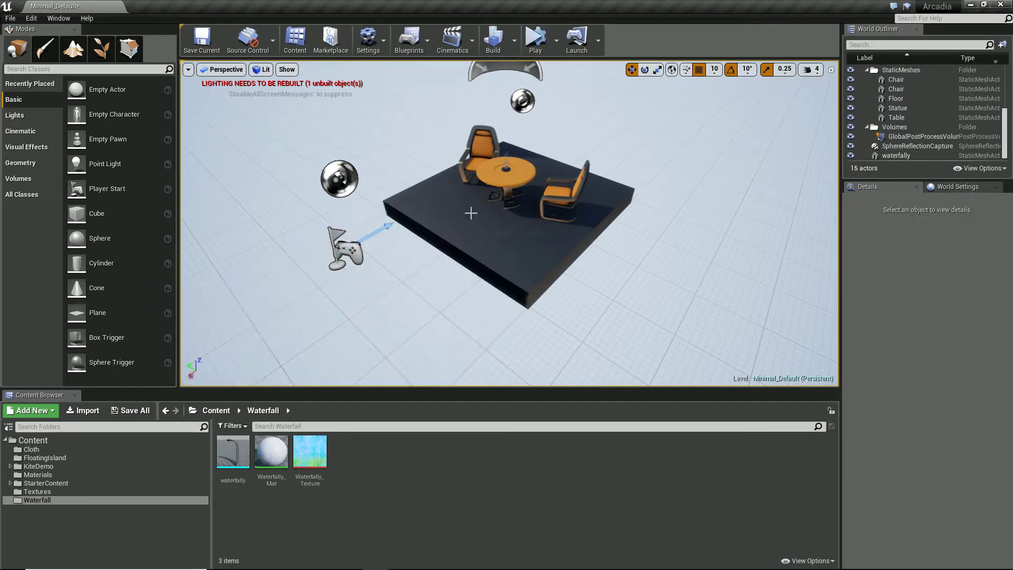
pyautogui.click(479, 221)
pyautogui.press('Delete')
pyautogui.click(507, 175)
pyautogui.press('Delete')
pyautogui.click(559, 203)
pyautogui.press('Delete')
pyautogui.click(488, 157)
pyautogui.press('Delete')
pyautogui.click(507, 168)
pyautogui.press('Delete')
# Select the waterfall mesh in the cleared level and lower it to Z 270.
pyautogui.moveTo(507, 169); pyautogui.dragTo(604, 197, button='right')
pyautogui.moveTo(636, 179); pyautogui.dragTo(804, 96, button='middle')
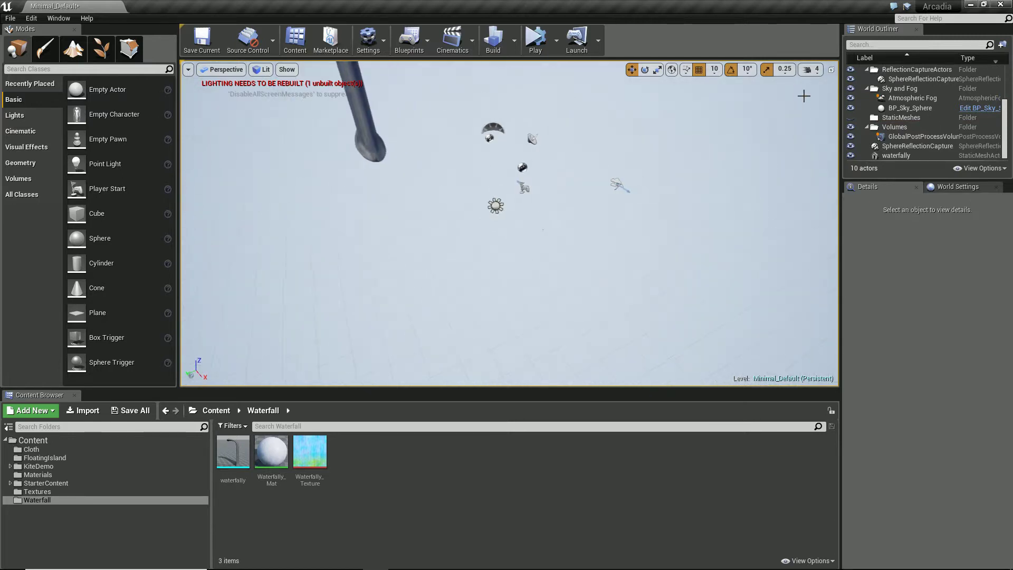
pyautogui.scroll(1, 897, 123)
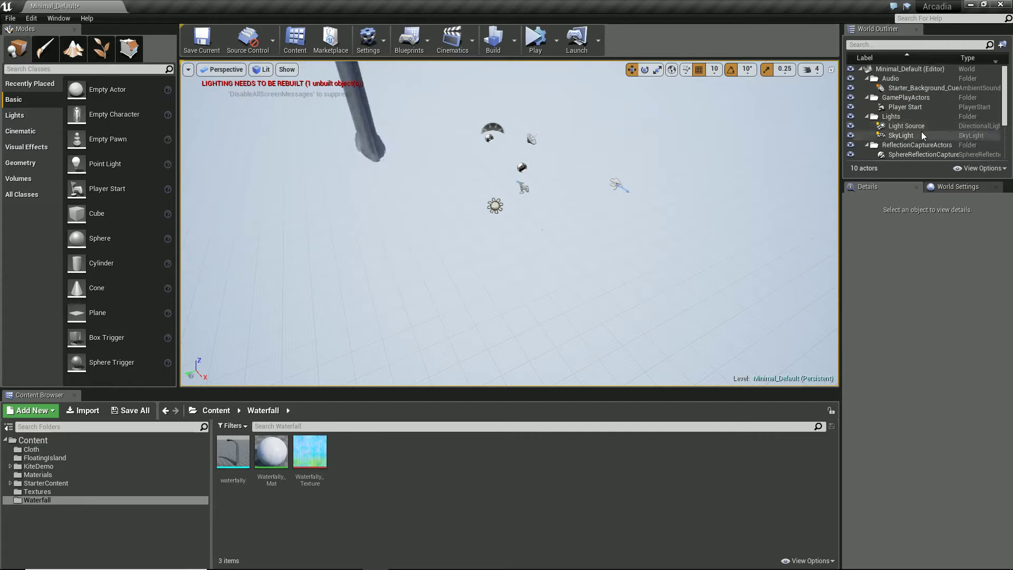
pyautogui.scroll(-4, 919, 134)
pyautogui.moveTo(530, 223); pyautogui.dragTo(555, 251, button='right')
pyautogui.click(519, 227)
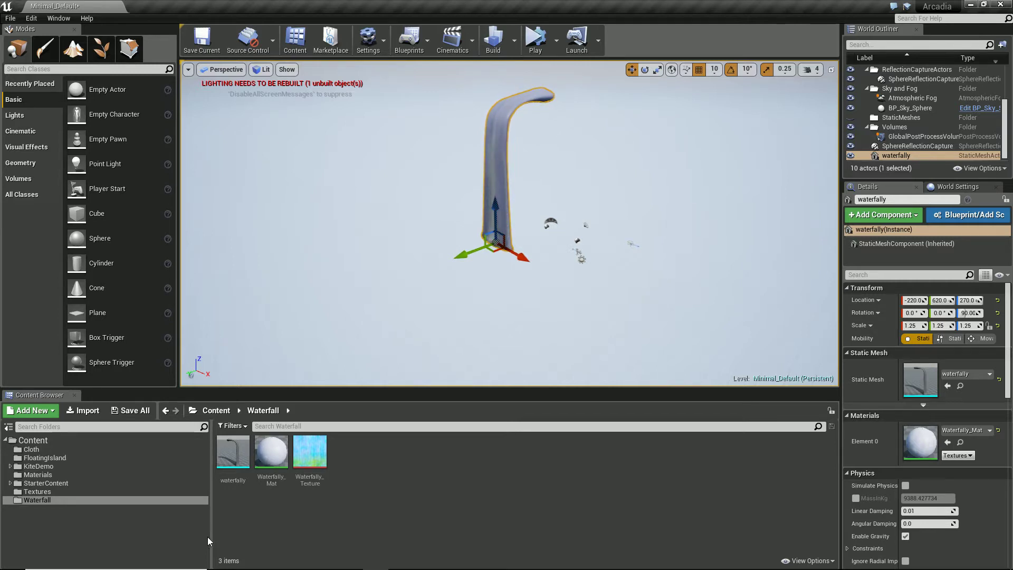
# Open the FloatingIsland folder and inspect Floating_Island_Texture and Floating_Island_Texture_Mat in their editors.
pyautogui.click(49, 450)
pyautogui.click(51, 458)
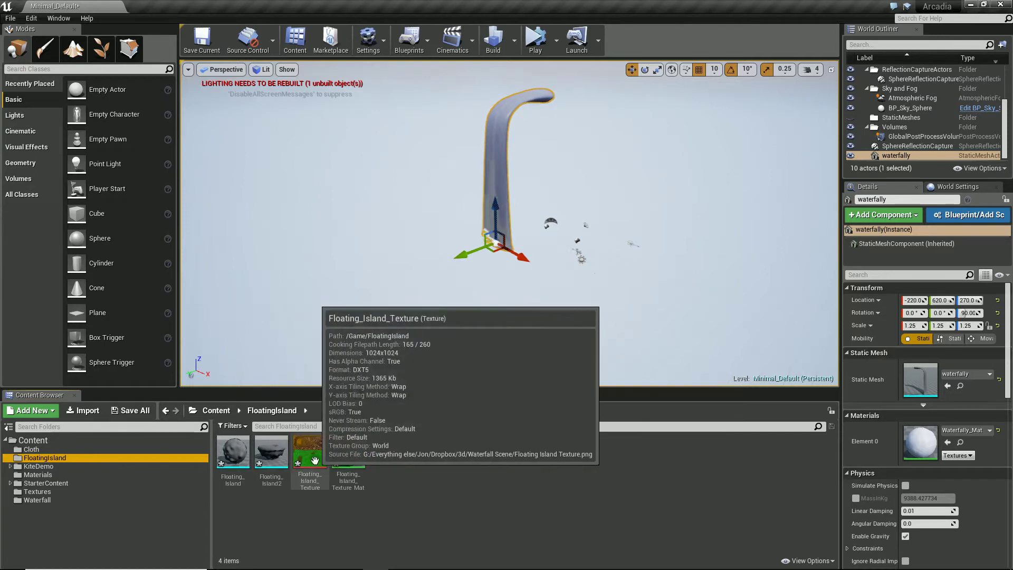
pyautogui.click(315, 461)
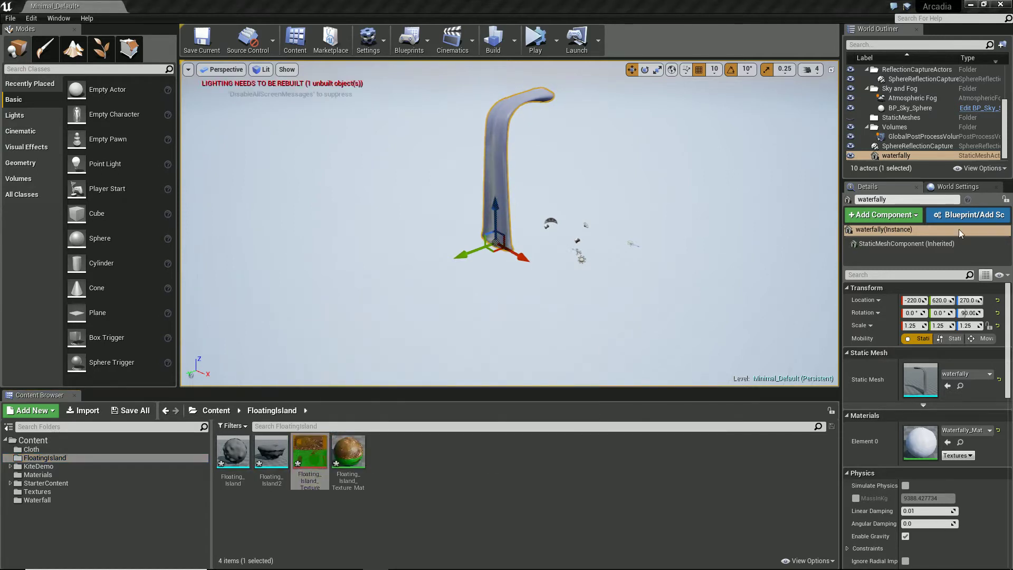
pyautogui.moveTo(959, 151); pyautogui.dragTo(242, 1)
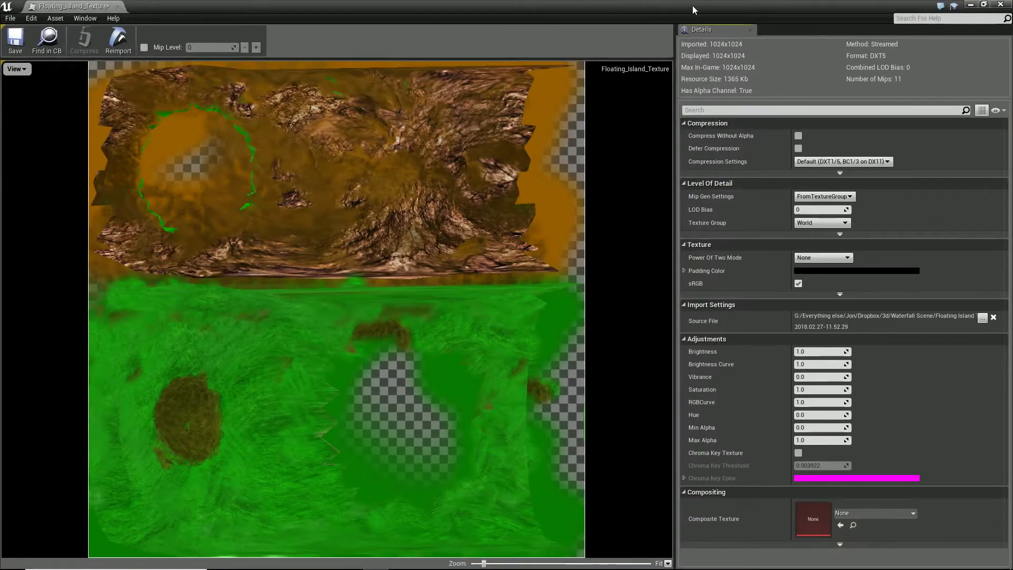
pyautogui.click(999, 4)
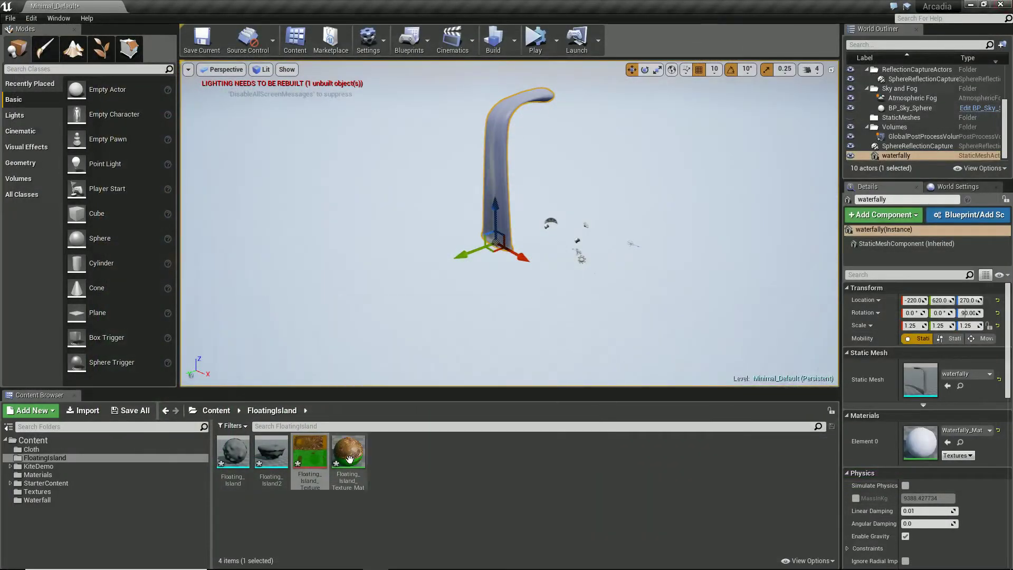
pyautogui.doubleClick(350, 459)
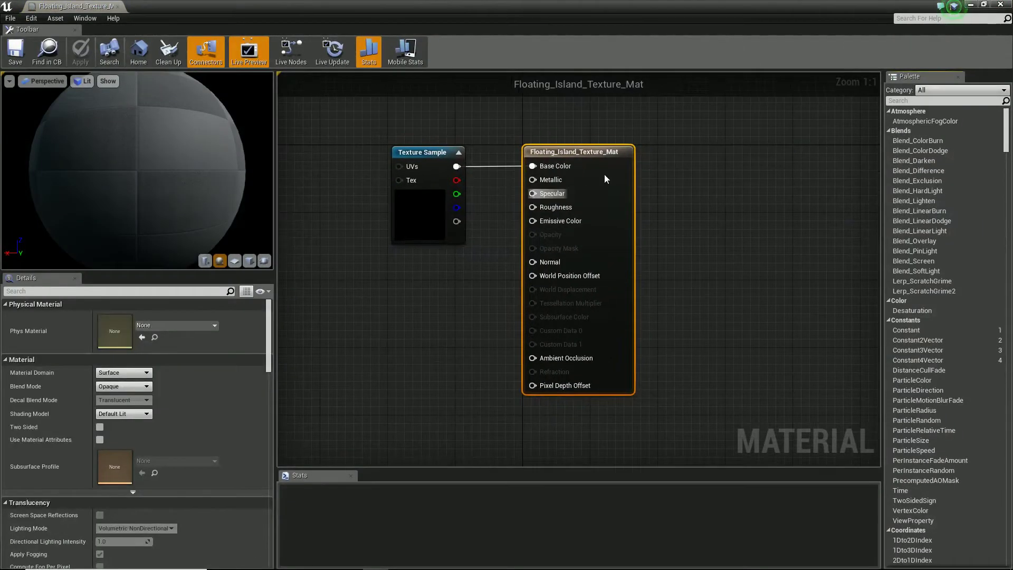
pyautogui.click(998, 4)
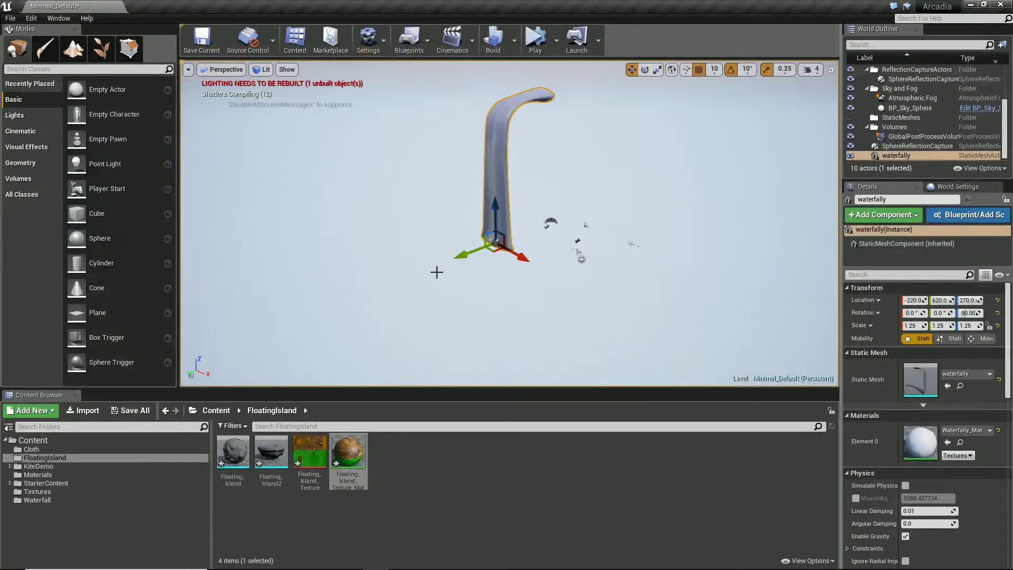
# Place the Floating_Island2 mesh in the level beside the waterfall and frame it in the view.
pyautogui.moveTo(410, 261); pyautogui.dragTo(401, 286, button='right')
pyautogui.press('w')
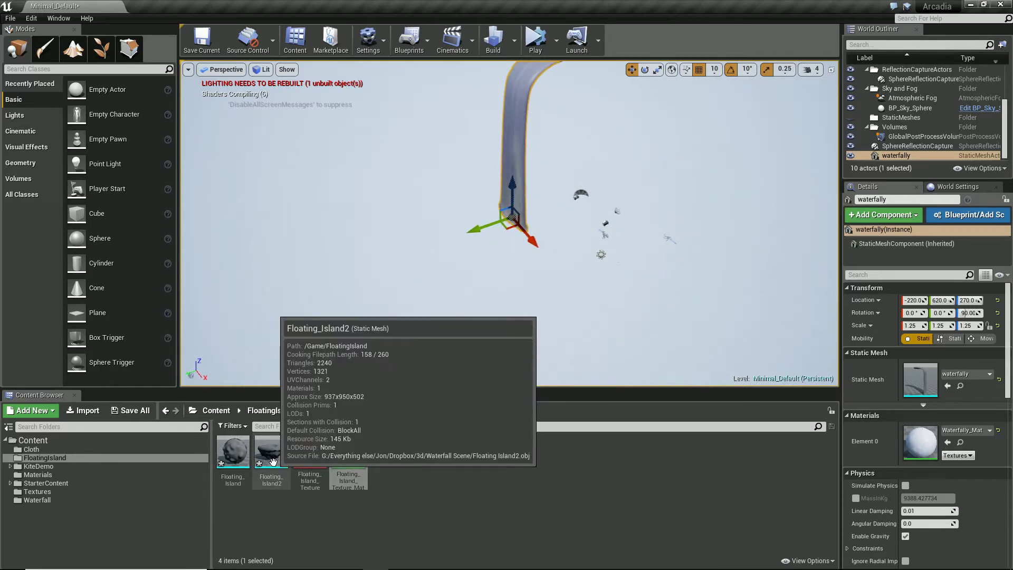
pyautogui.moveTo(493, 335); pyautogui.dragTo(487, 310, button='right')
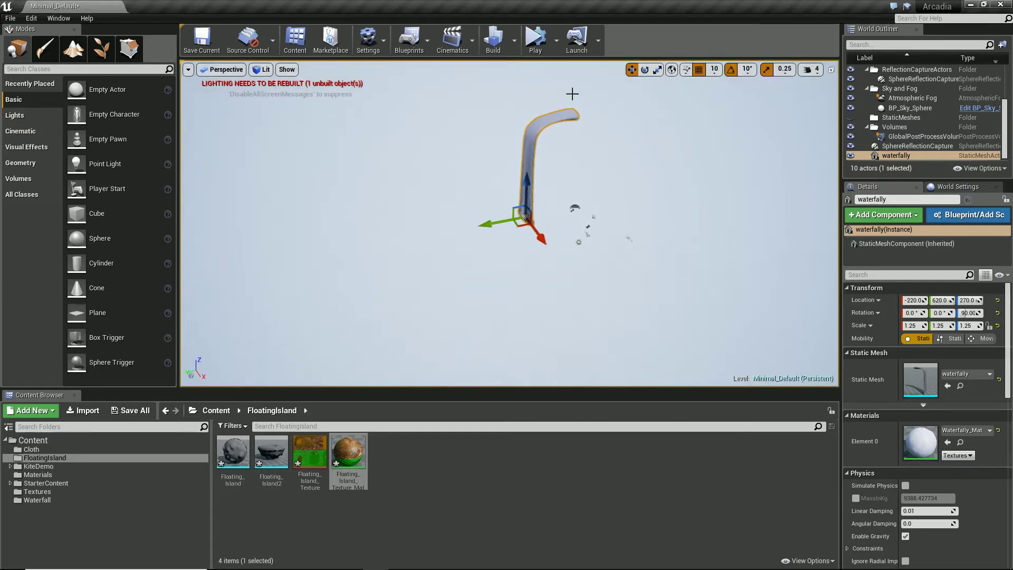
pyautogui.moveTo(271, 450); pyautogui.dragTo(705, 223)
pyautogui.press('f')
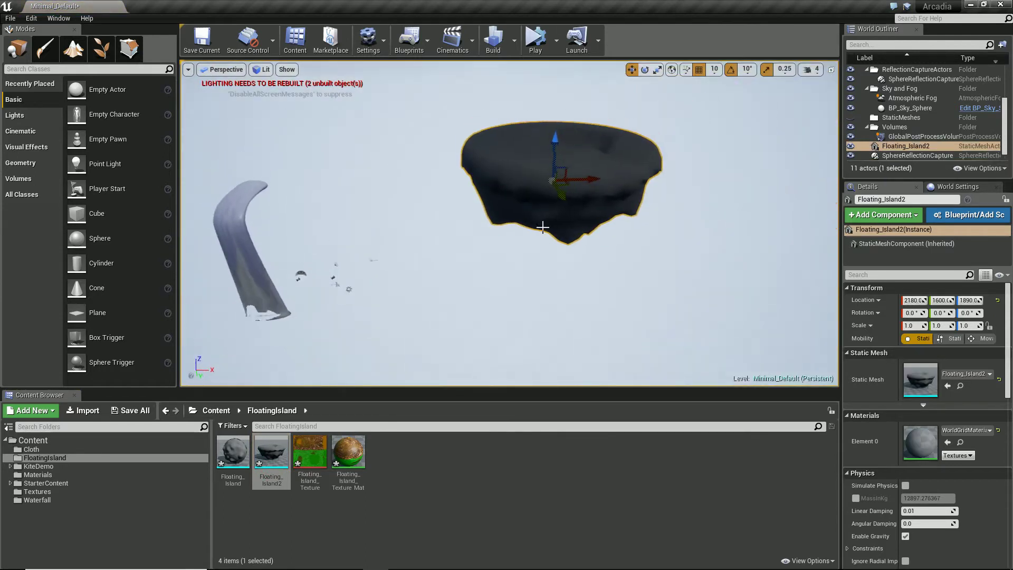
# Move the floating island to the foot of the waterfall, at location -120, 780, 140.
pyautogui.moveTo(563, 169); pyautogui.dragTo(293, 275)
pyautogui.moveTo(353, 293); pyautogui.dragTo(193, 275, button='right')
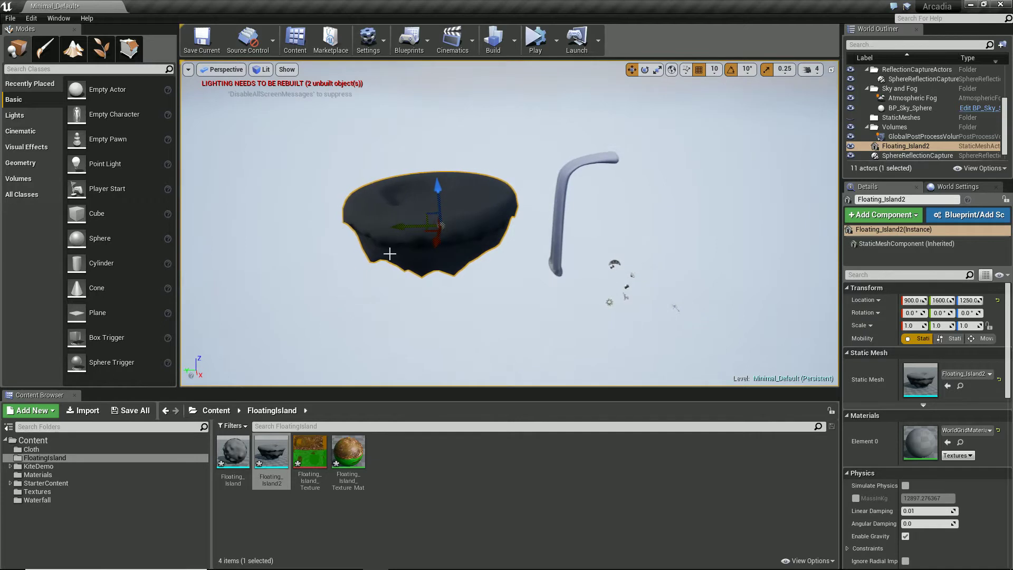
pyautogui.moveTo(428, 216); pyautogui.dragTo(567, 264)
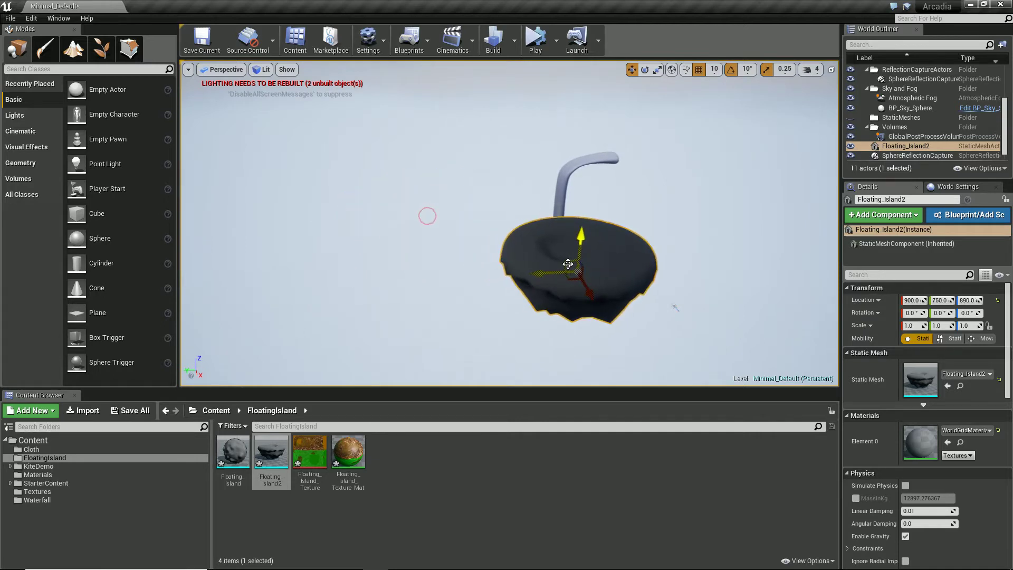
pyautogui.moveTo(584, 300); pyautogui.dragTo(560, 249)
pyautogui.moveTo(547, 214); pyautogui.dragTo(566, 234)
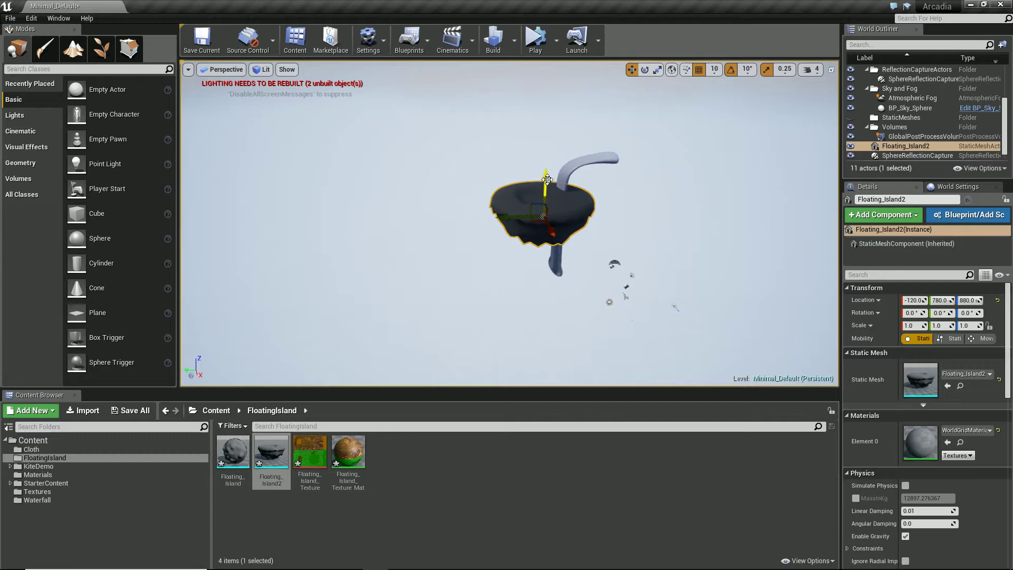
pyautogui.press('w')
pyautogui.moveTo(558, 267); pyautogui.dragTo(554, 243, button='right')
pyautogui.press('s')
pyautogui.press('s')
pyautogui.press('w')
pyautogui.press('s')
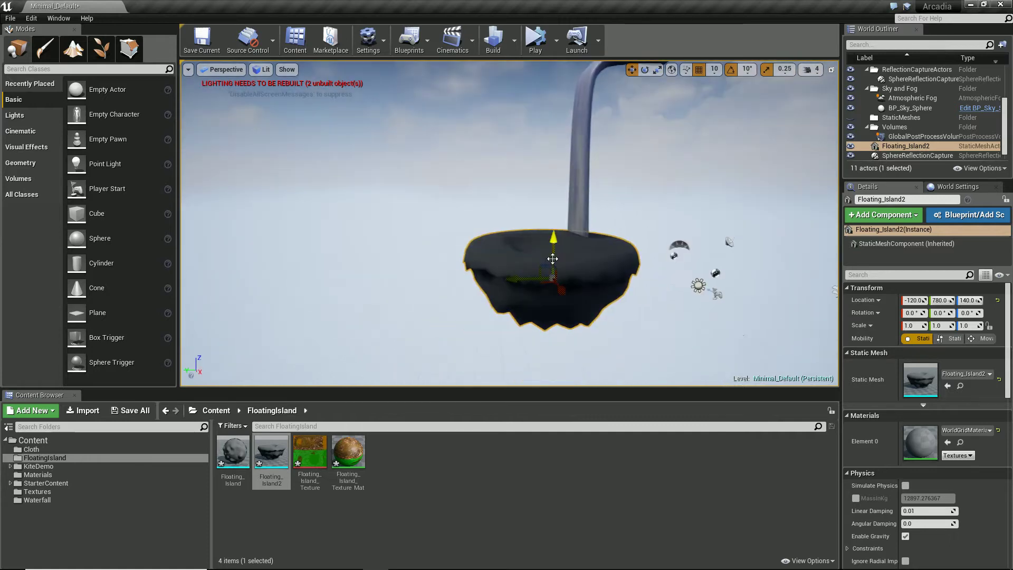
# Shift the floating island along Y to 570 so the waterfall lands in its central hollow.
pyautogui.press('w')
pyautogui.press('a')
pyautogui.moveTo(556, 281); pyautogui.dragTo(721, 283, button='right')
pyautogui.press('s')
pyautogui.press('w')
pyautogui.press('s')
pyautogui.press('w')
pyautogui.press('s')
pyautogui.press('a')
pyautogui.press('w')
pyautogui.press('s')
pyautogui.press('d')
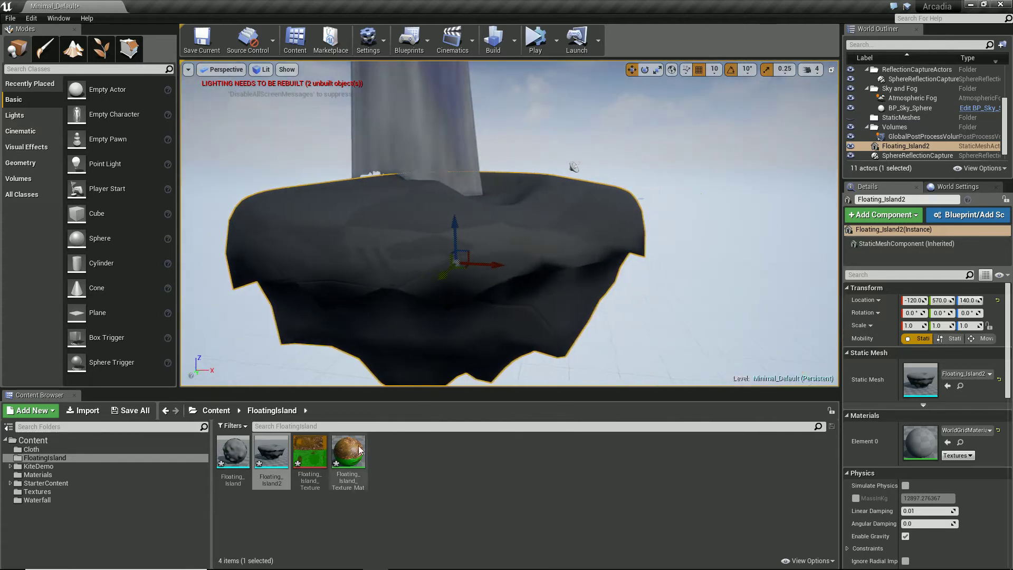
# Apply the Floating_Island_Texture_Mat material to the floating island.
pyautogui.moveTo(349, 456); pyautogui.dragTo(441, 282)
pyautogui.press('d')
pyautogui.moveTo(444, 283); pyautogui.dragTo(407, 241, button='right')
pyautogui.press('a')
pyautogui.moveTo(400, 283); pyautogui.dragTo(396, 354, button='right')
pyautogui.press('w')
pyautogui.press('s')
pyautogui.press('d')
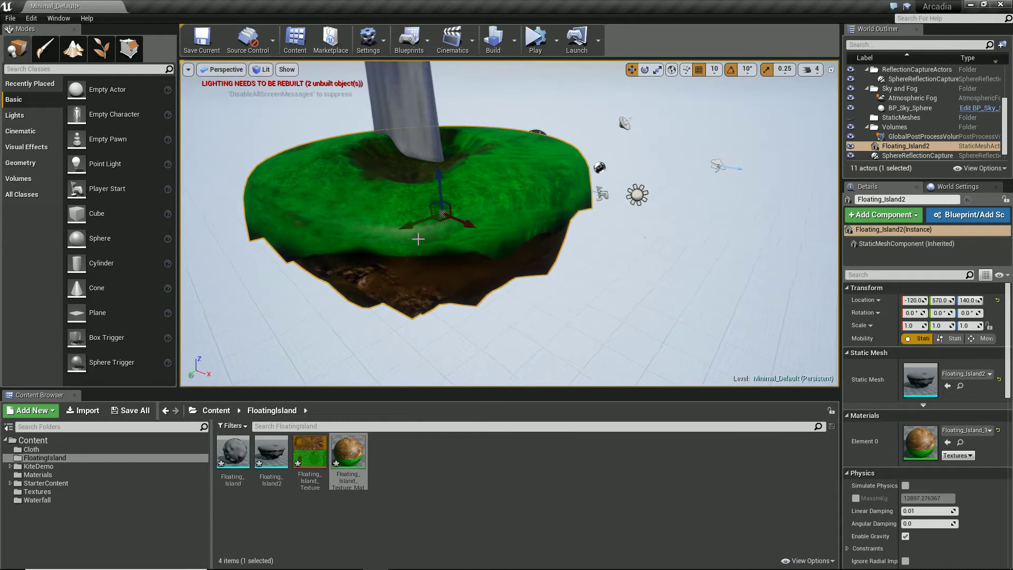
# Examine the textured island and the waterfall from several angles and distances.
pyautogui.moveTo(398, 220); pyautogui.dragTo(444, 279, button='right')
pyautogui.press('w')
pyautogui.press('d')
pyautogui.press('a')
pyautogui.press('s')
pyautogui.press('d')
pyautogui.press('s')
pyautogui.press('d')
pyautogui.press('s')
pyautogui.press('a')
pyautogui.moveTo(549, 223)
pyautogui.mouseDown(button='right')
pyautogui.moveTo(583, 242)
pyautogui.moveTo(638, 310)
pyautogui.moveTo(583, 305)
pyautogui.moveTo(582, 275)
pyautogui.moveTo(552, 223)
pyautogui.mouseUp(button='right')
pyautogui.press('w')
pyautogui.press('s')
pyautogui.press('s')
pyautogui.press('d')
pyautogui.press('w')
pyautogui.press('s')
pyautogui.press('s')
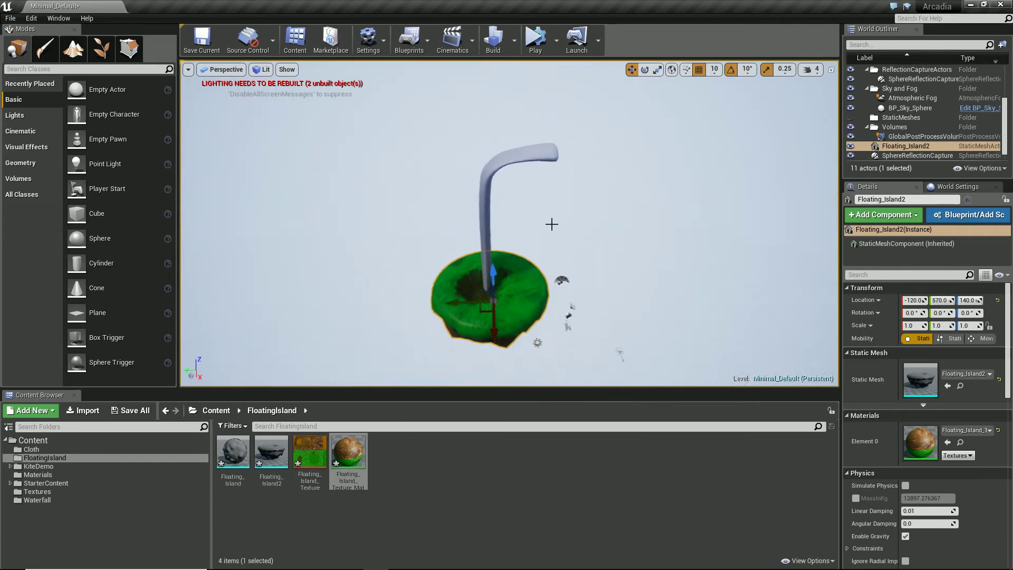
# Scale the floating island uniformly to 3 and lower it beneath the waterfall.
pyautogui.press('w')
pyautogui.moveTo(495, 312); pyautogui.dragTo(523, 321, button='right')
pyautogui.press('a')
pyautogui.press('s')
pyautogui.press('r')
pyautogui.moveTo(527, 304); pyautogui.dragTo(456, 270)
pyautogui.press('w')
pyautogui.moveTo(516, 241); pyautogui.dragTo(546, 296)
pyautogui.press('w')
pyautogui.moveTo(553, 294)
pyautogui.mouseDown(button='right')
pyautogui.moveTo(598, 281)
pyautogui.moveTo(544, 283)
pyautogui.mouseUp(button='right')
pyautogui.press('s')
pyautogui.moveTo(501, 289)
pyautogui.mouseDown()
pyautogui.moveTo(488, 290)
pyautogui.moveTo(501, 274)
pyautogui.mouseUp()
# Reposition the waterfall over the enlarged island's dirt hollow and scale it up to match the island.
pyautogui.press('w')
pyautogui.click(496, 217)
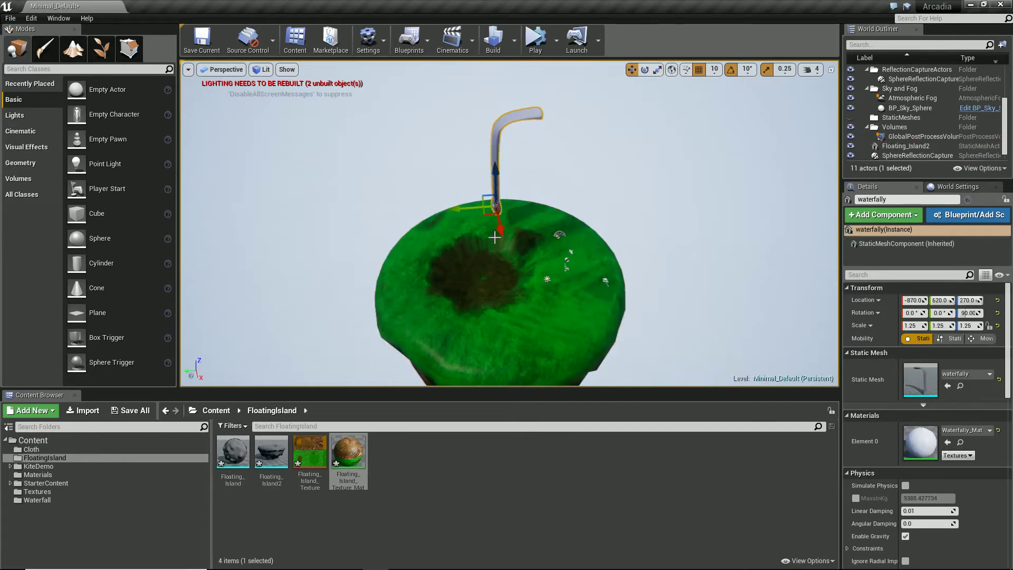
pyautogui.moveTo(459, 231); pyautogui.dragTo(507, 236)
pyautogui.press('w')
pyautogui.moveTo(496, 179); pyautogui.dragTo(496, 219)
pyautogui.moveTo(485, 255)
pyautogui.mouseDown()
pyautogui.moveTo(474, 273)
pyautogui.moveTo(480, 262)
pyautogui.mouseUp()
pyautogui.press('r')
pyautogui.moveTo(507, 224)
pyautogui.mouseDown(button='right')
pyautogui.moveTo(460, 208)
pyautogui.moveTo(497, 226)
pyautogui.mouseUp(button='right')
# Duplicate the waterfall and position the copy so it spills over the island's edge.
pyautogui.keyDown('alt'); pyautogui.moveTo(499, 288); pyautogui.dragTo(430, 464); pyautogui.keyUp('alt')
pyautogui.moveTo(464, 338); pyautogui.dragTo(444, 362, button='right')
pyautogui.moveTo(442, 358); pyautogui.dragTo(450, 354)
pyautogui.moveTo(464, 335); pyautogui.dragTo(490, 332, button='right')
# Adjust the scale of the original waterfall and of the lower copy to fit the island.
pyautogui.click(494, 211)
pyautogui.press('r')
pyautogui.moveTo(492, 233); pyautogui.dragTo(425, 340, button='right')
pyautogui.click(453, 248)
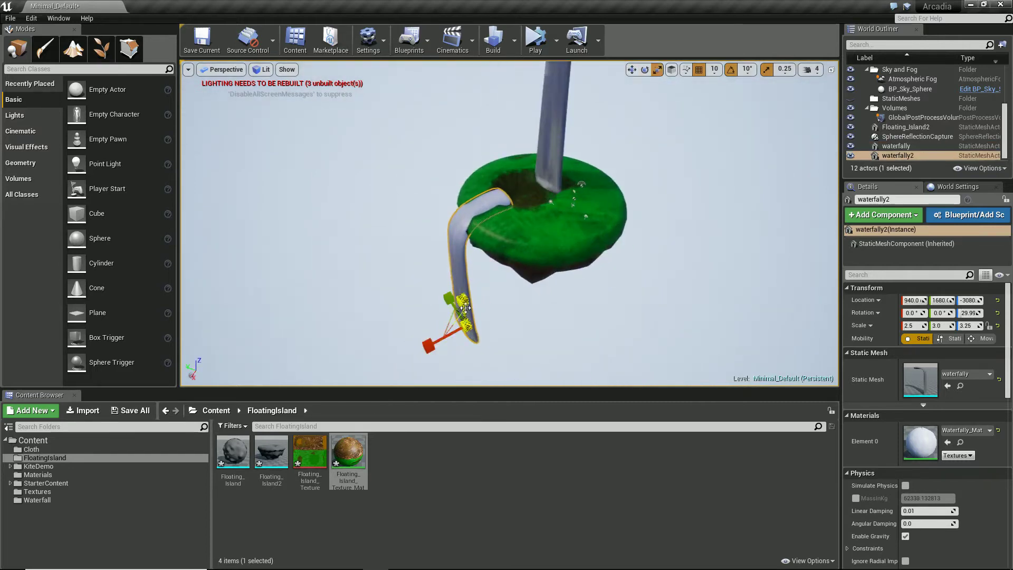
pyautogui.moveTo(444, 324); pyautogui.dragTo(441, 322)
pyautogui.moveTo(441, 322); pyautogui.dragTo(439, 280, button='right')
# Reposition the island so its hollow lines up with both waterfalls.
pyautogui.click(438, 285)
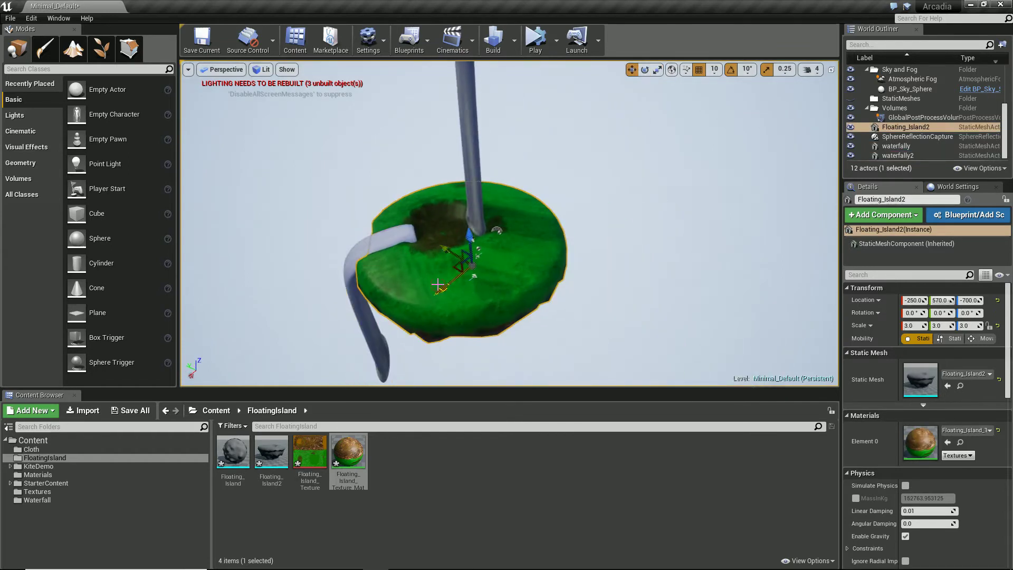
pyautogui.moveTo(477, 264); pyautogui.dragTo(430, 274)
pyautogui.press('w')
pyautogui.moveTo(472, 244); pyautogui.dragTo(474, 272)
# Rotate the upper waterfall about its vertical axis and move it to location -640, 720, -70.
pyautogui.click(475, 208)
pyautogui.moveTo(459, 222); pyautogui.dragTo(490, 224)
pyautogui.moveTo(493, 275)
pyautogui.mouseDown(button='right')
pyautogui.moveTo(581, 274)
pyautogui.moveTo(599, 260)
pyautogui.moveTo(476, 280)
pyautogui.moveTo(486, 275)
pyautogui.mouseUp(button='right')
pyautogui.press('e')
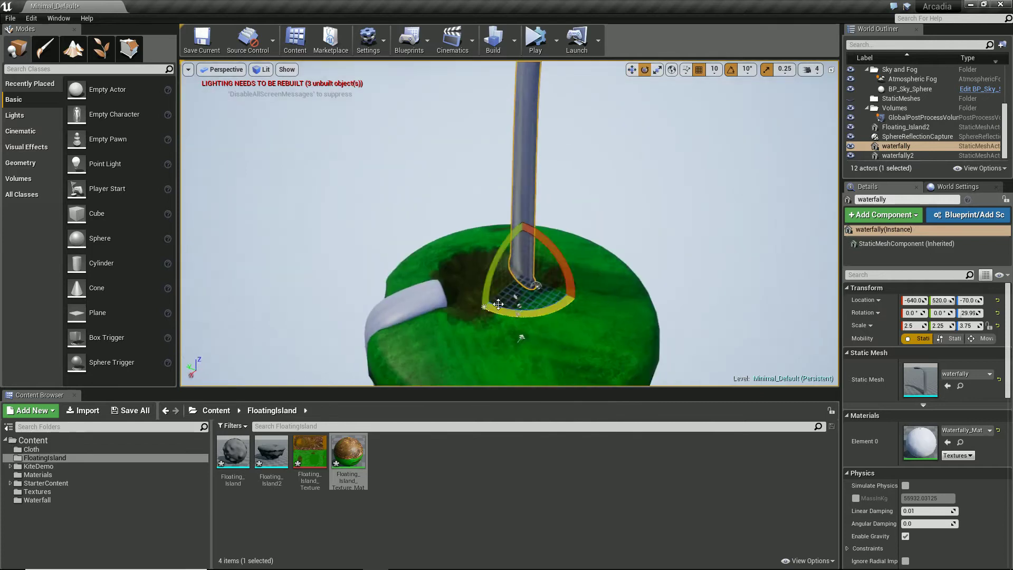
pyautogui.moveTo(499, 312); pyautogui.dragTo(541, 311)
pyautogui.press('w')
pyautogui.moveTo(492, 266); pyautogui.dragTo(482, 258)
# Duplicate the island upward and scale the copy uniformly to 2.75.
pyautogui.moveTo(482, 258); pyautogui.dragTo(464, 320, button='right')
pyautogui.click(467, 322)
pyautogui.keyDown('alt'); pyautogui.moveTo(468, 279); pyautogui.dragTo(451, 108); pyautogui.keyUp('alt')
pyautogui.press('r')
pyautogui.moveTo(464, 162); pyautogui.dragTo(220, 290)
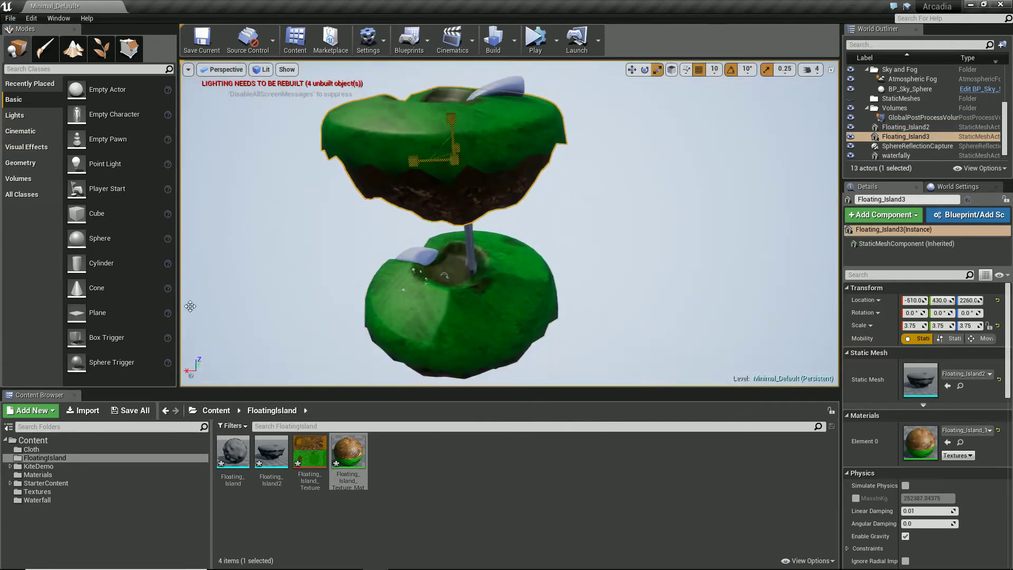
# Rotate the upper island to -50° about Z and move it under the top of the tall waterfall.
pyautogui.moveTo(400, 186); pyautogui.dragTo(492, 204)
pyautogui.press('e')
pyautogui.moveTo(435, 179); pyautogui.dragTo(491, 175)
pyautogui.moveTo(491, 175); pyautogui.dragTo(529, 224, button='right')
pyautogui.press('w')
pyautogui.moveTo(464, 191); pyautogui.dragTo(546, 138)
pyautogui.moveTo(574, 87); pyautogui.dragTo(577, 63)
pyautogui.moveTo(577, 62)
pyautogui.mouseDown(button='right')
pyautogui.moveTo(554, 11)
pyautogui.moveTo(585, 78)
pyautogui.mouseUp(button='right')
pyautogui.moveTo(541, 115); pyautogui.dragTo(515, 94)
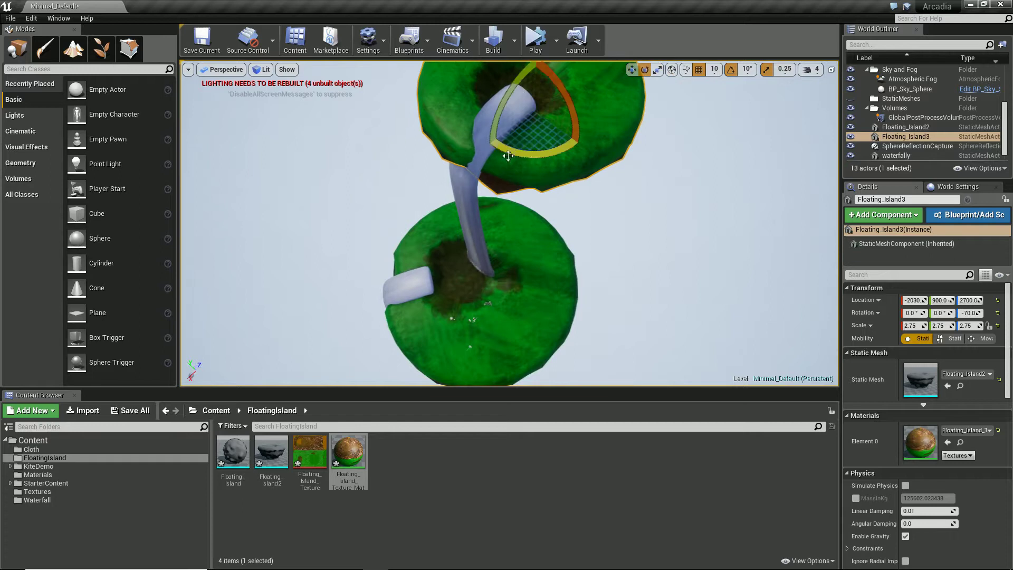
pyautogui.moveTo(508, 156); pyautogui.dragTo(546, 152)
pyautogui.moveTo(511, 113); pyautogui.dragTo(527, 122)
# Rotate the tall waterfall slightly about its vertical axis and nudge it to connect the two islands.
pyautogui.press('w')
pyautogui.moveTo(527, 122); pyautogui.dragTo(580, 195, button='right')
pyautogui.press('s')
pyautogui.click(551, 222)
pyautogui.press('e')
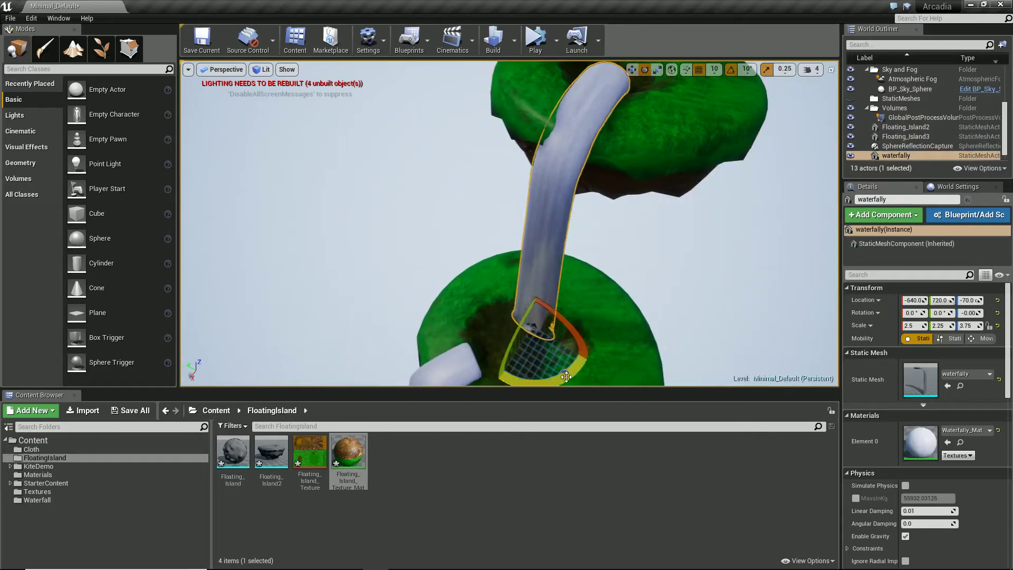
pyautogui.moveTo(548, 372); pyautogui.dragTo(525, 372)
pyautogui.press('w')
pyautogui.moveTo(519, 320); pyautogui.dragTo(511, 321)
# Fine-tune the upper island's position to -2070, 810, 2770 so the waterfall flows over its edge.
pyautogui.click(649, 142)
pyautogui.moveTo(583, 108); pyautogui.dragTo(572, 102)
pyautogui.press('w')
pyautogui.moveTo(571, 102); pyautogui.dragTo(583, 211, button='right')
pyautogui.press('s')
pyautogui.moveTo(588, 244); pyautogui.dragTo(588, 233)
# Place another Floating_Island2 mesh at the foot of the lower waterfall, scaled uniformly to 1.75.
pyautogui.keyDown('alt'); pyautogui.moveTo(517, 364); pyautogui.dragTo(661, 321); pyautogui.keyUp('alt')
pyautogui.press('d')
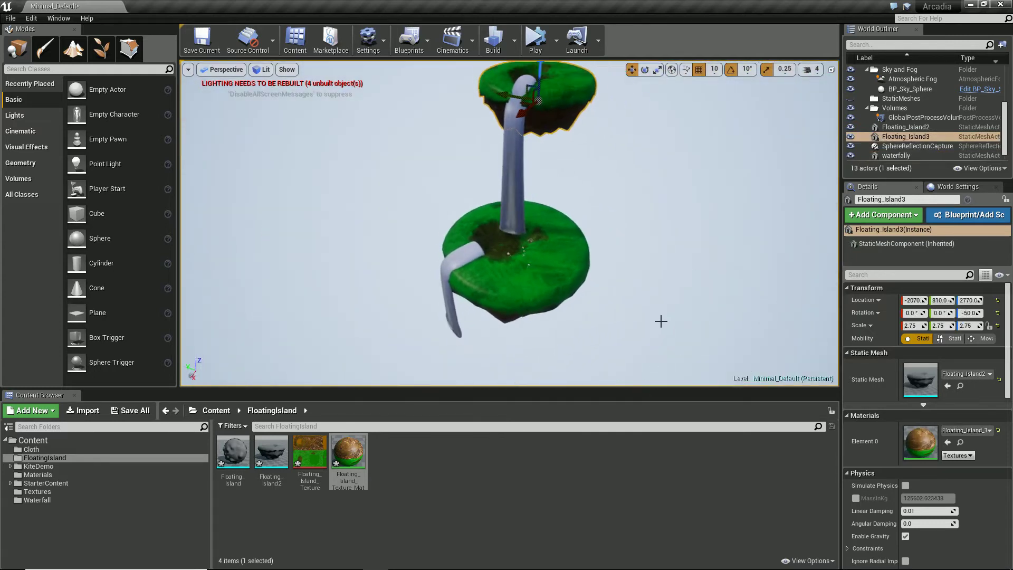
pyautogui.scroll(1, 660, 320)
pyautogui.scroll(-3, 558, 304)
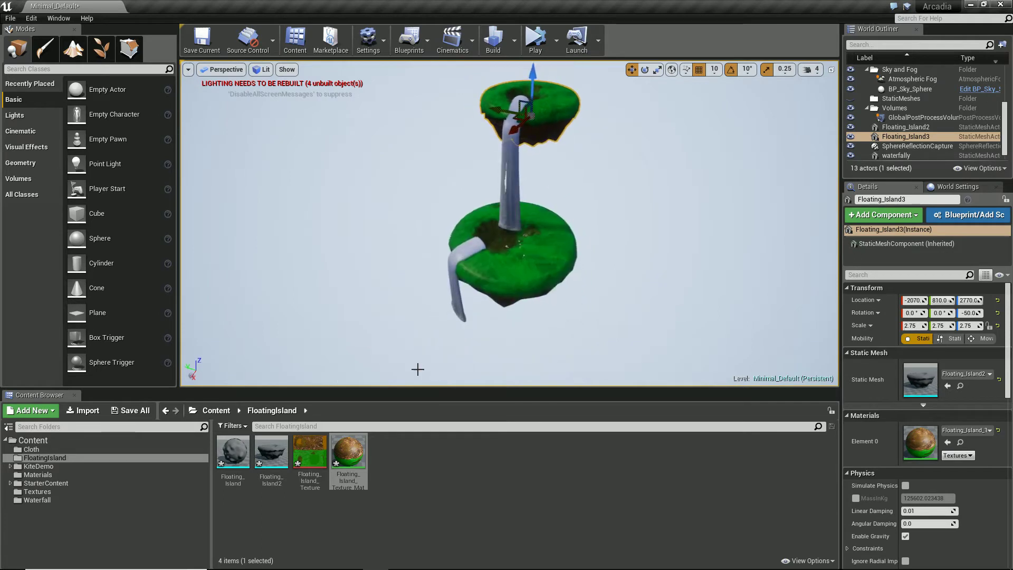
pyautogui.moveTo(271, 454); pyautogui.dragTo(435, 289)
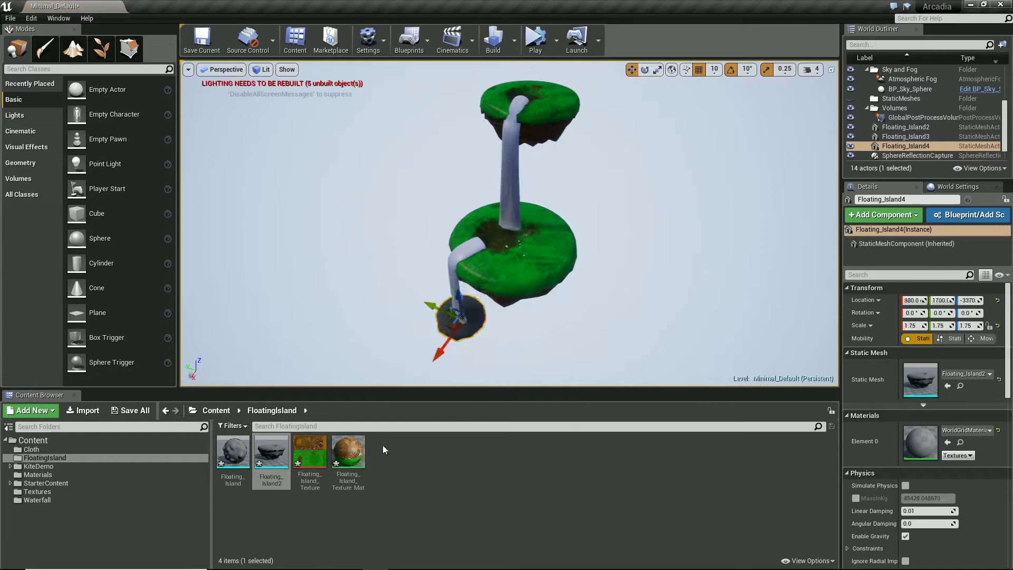
# Apply the Floating_Island_Texture_Mat material to the new island at the foot of the lower waterfall.
pyautogui.moveTo(348, 453); pyautogui.dragTo(457, 323)
pyautogui.press('a')
pyautogui.moveTo(458, 322); pyautogui.dragTo(563, 342, button='right')
pyautogui.press('w')
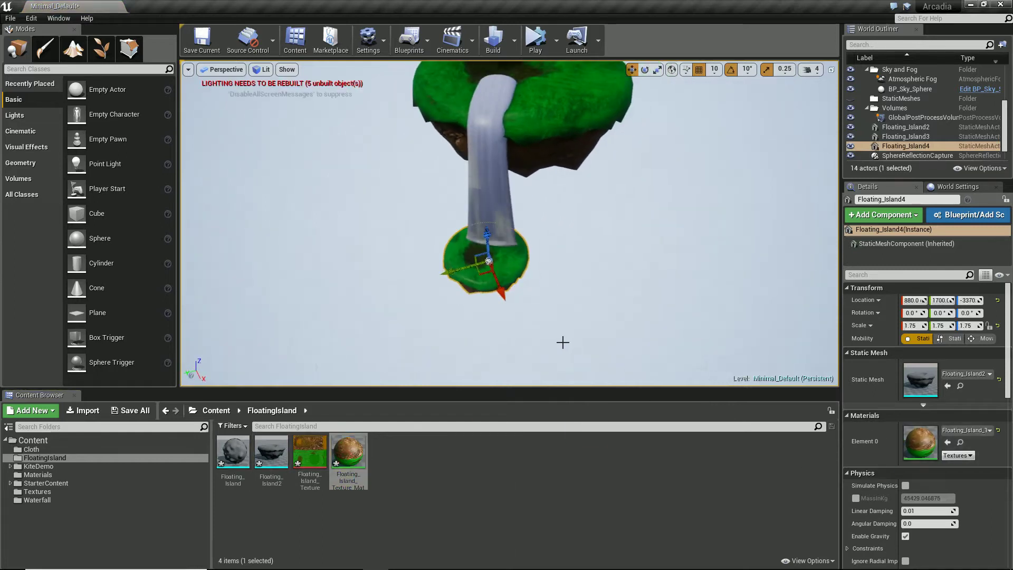
# Scale the lowest island uniformly to 2.5 and move it under the base of the lower waterfall.
pyautogui.moveTo(462, 265); pyautogui.dragTo(492, 266)
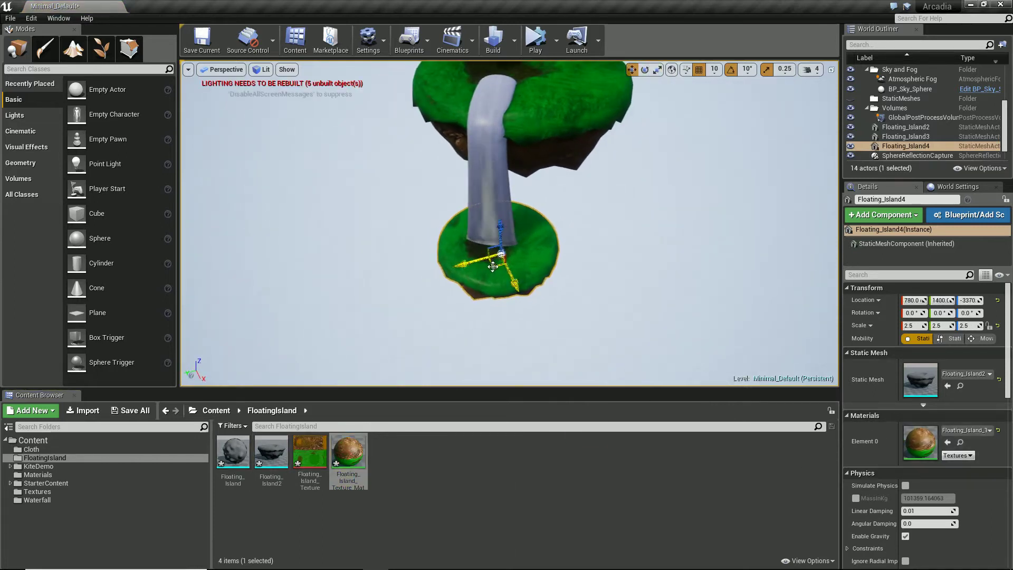
pyautogui.moveTo(496, 232); pyautogui.dragTo(518, 223)
pyautogui.moveTo(517, 222); pyautogui.dragTo(573, 206, button='right')
pyautogui.press('s')
pyautogui.press('a')
pyautogui.press('w')
# Resize and turn the lowest island, and reposition it so the waterfall lands in its central hollow.
pyautogui.press('space')
pyautogui.press('space')
pyautogui.moveTo(520, 273); pyautogui.dragTo(533, 246)
pyautogui.press('space')
pyautogui.press('space')
pyautogui.moveTo(515, 309); pyautogui.dragTo(443, 307)
pyautogui.press('space')
pyautogui.press('space')
pyautogui.moveTo(517, 244); pyautogui.dragTo(517, 268)
pyautogui.moveTo(545, 312)
pyautogui.mouseDown()
pyautogui.moveTo(583, 346)
pyautogui.moveTo(549, 295)
pyautogui.mouseUp()
# Duplicate the lower waterfall and set the copy over the lowest island's edge, turned about 110° around Z.
pyautogui.click(519, 221)
pyautogui.scroll(-2, 514, 237)
pyautogui.keyDown('alt'); pyautogui.moveTo(508, 266); pyautogui.dragTo(477, 355); pyautogui.keyUp('alt')
pyautogui.press('space')
pyautogui.press('space')
pyautogui.press('space')
pyautogui.moveTo(477, 355); pyautogui.dragTo(504, 335, button='right')
pyautogui.moveTo(504, 302); pyautogui.dragTo(526, 357)
pyautogui.moveTo(526, 356); pyautogui.dragTo(525, 364, button='right')
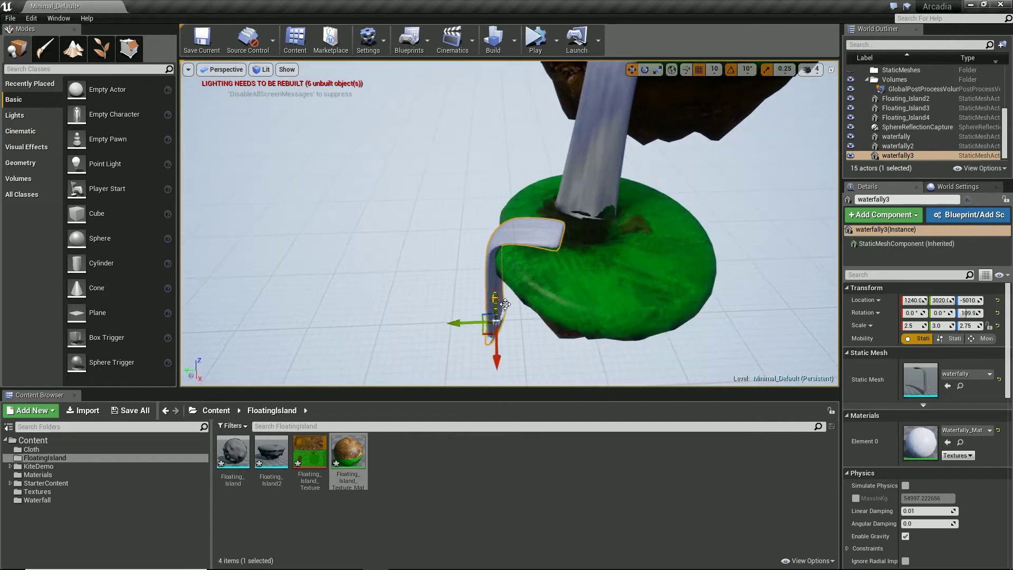
pyautogui.moveTo(528, 287); pyautogui.dragTo(562, 299, button='right')
# Place a Floating_Island mesh below the new waterfall, scaled uniformly to 2.0, and apply the Floating_Island_Texture_Mat material.
pyautogui.moveTo(232, 454); pyautogui.dragTo(520, 193)
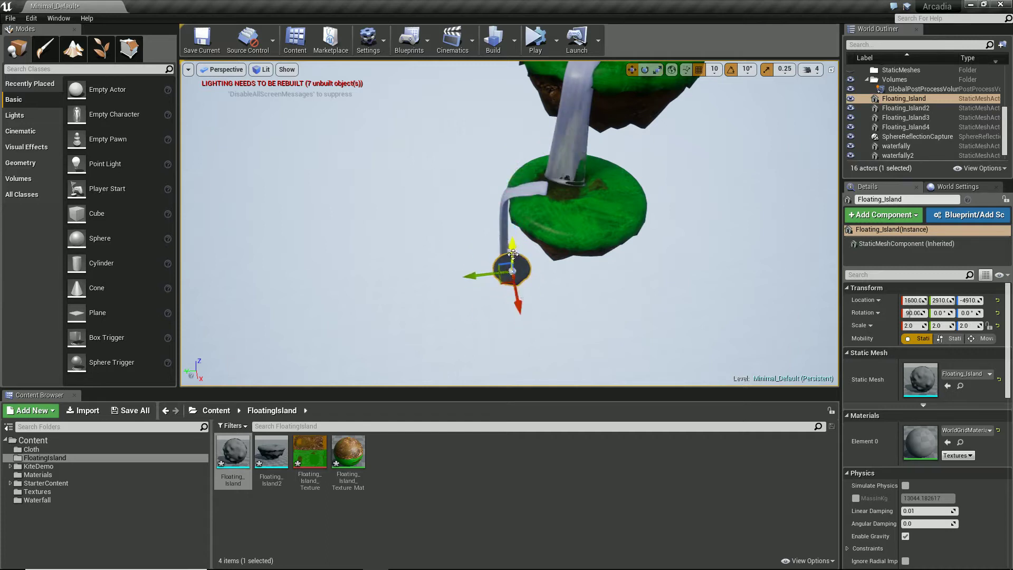
pyautogui.moveTo(348, 452); pyautogui.dragTo(920, 443)
pyautogui.moveTo(581, 285); pyautogui.dragTo(623, 284, button='right')
# Lower the new bottom waterfall to Z -6530 and rescale it to 2.5, 2.5, 4.25.
pyautogui.click(519, 215)
pyautogui.press('r')
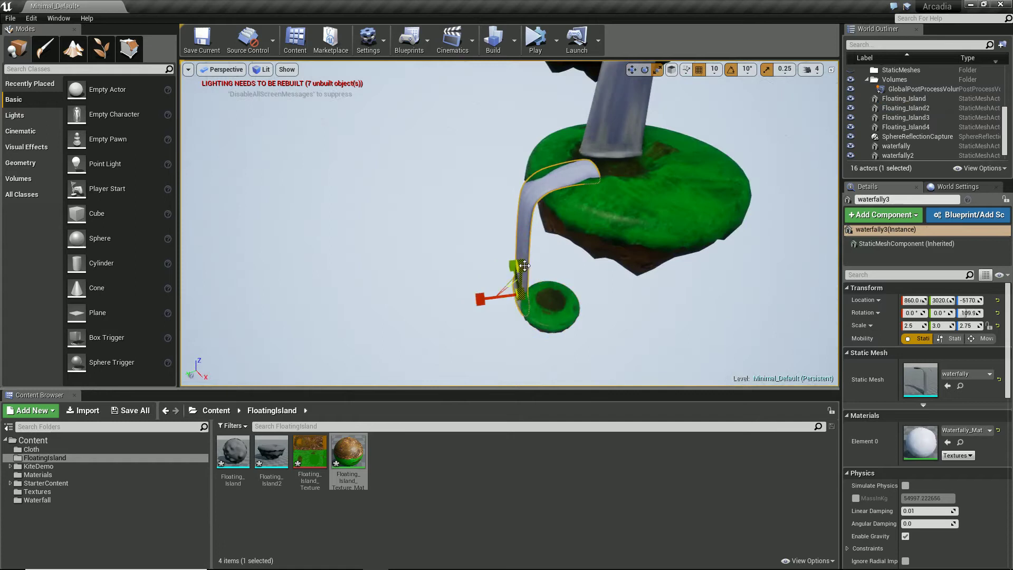
pyautogui.press('w')
pyautogui.moveTo(520, 268); pyautogui.dragTo(514, 321)
pyautogui.press('r')
pyautogui.press('e')
pyautogui.press('r')
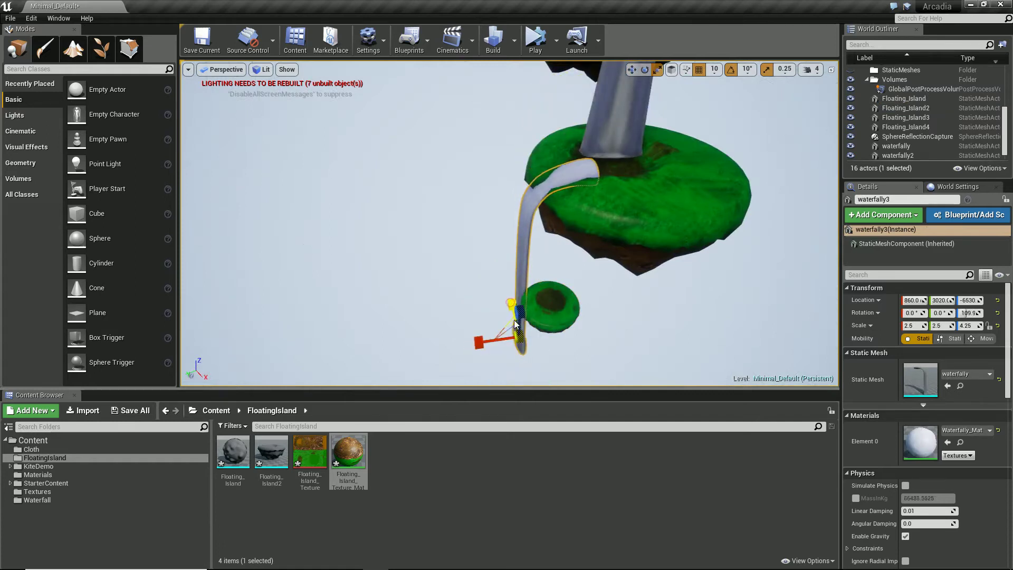
# Tilt the bottom waterfall, narrow its Y scale to 0.75 and move it to 860, 3490, -6290.
pyautogui.press('e')
pyautogui.moveTo(490, 321); pyautogui.dragTo(500, 313)
pyautogui.press('w')
pyautogui.moveTo(481, 353); pyautogui.dragTo(461, 363)
pyautogui.moveTo(496, 329); pyautogui.dragTo(495, 323)
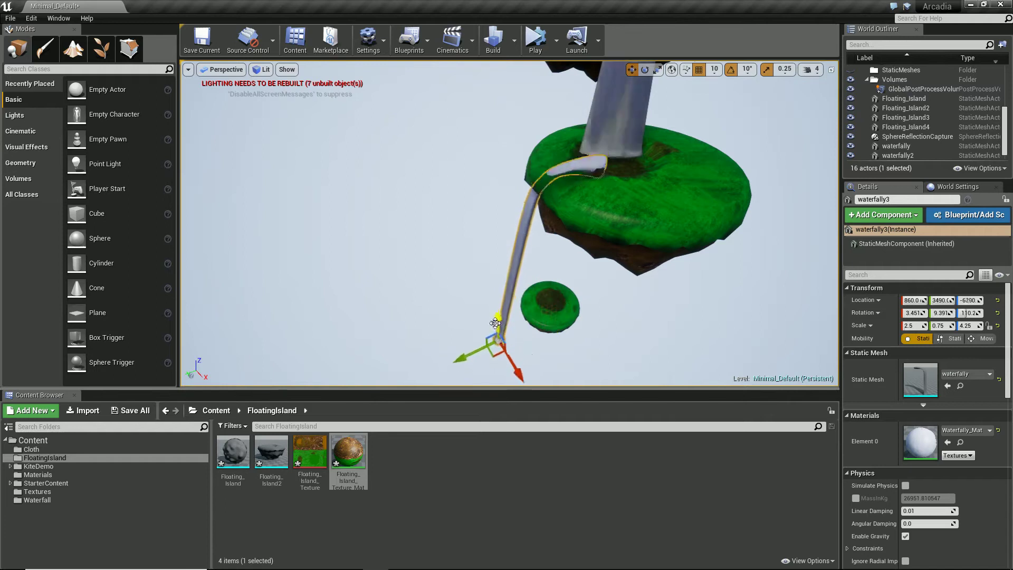
# Move the small island away from the waterfalls and place a duplicate on the opposite side at 1600, -4210, 4050.
pyautogui.click(628, 222)
pyautogui.press('e')
pyautogui.moveTo(610, 245); pyautogui.dragTo(527, 258, button='right')
pyautogui.click(490, 300)
pyautogui.moveTo(482, 289); pyautogui.dragTo(359, 168)
pyautogui.moveTo(359, 168); pyautogui.dragTo(369, 135, button='right')
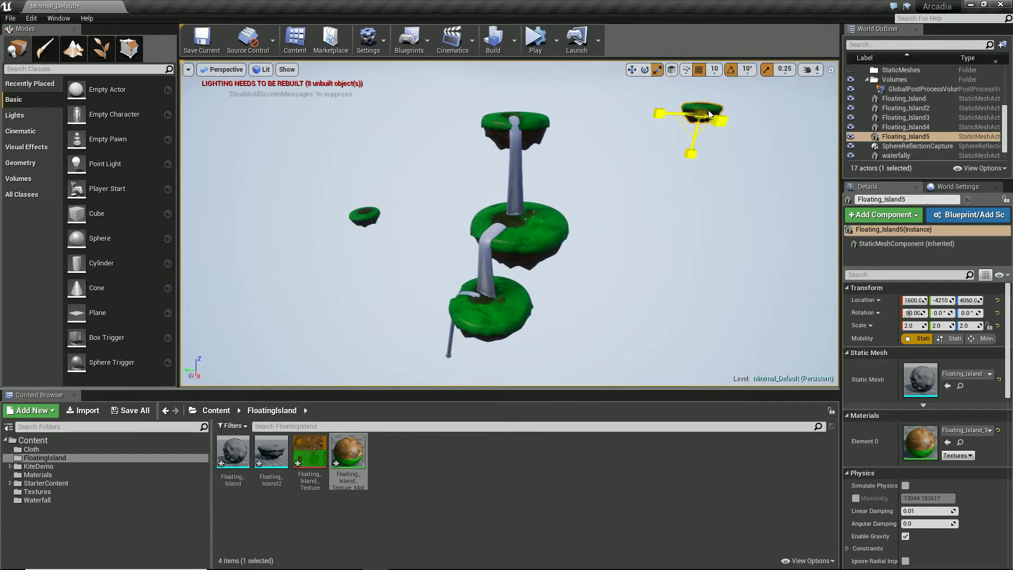
# Duplicate the distant small island and place the copy well below it on the same side.
pyautogui.moveTo(647, 103)
pyautogui.mouseDown()
pyautogui.moveTo(649, 94)
pyautogui.moveTo(647, 102)
pyautogui.mouseUp()
pyautogui.moveTo(534, 238); pyautogui.dragTo(539, 233, button='right')
pyautogui.press('w')
pyautogui.keyDown('alt'); pyautogui.moveTo(666, 137); pyautogui.dragTo(769, 323); pyautogui.keyUp('alt')
pyautogui.moveTo(365, 107); pyautogui.dragTo(366, 109)
pyautogui.press('w')
pyautogui.moveTo(738, 295); pyautogui.dragTo(701, 296, button='right')
# Add another small island copy beside the one across the waterfalls, turned about Z, at -4480, 6910, 1100.
pyautogui.click(540, 228)
pyautogui.moveTo(559, 121); pyautogui.dragTo(649, 168, button='right')
pyautogui.press('w')
pyautogui.moveTo(653, 287); pyautogui.dragTo(695, 295, button='right')
pyautogui.press('s')
pyautogui.press('w')
pyautogui.press('s')
pyautogui.press('s')
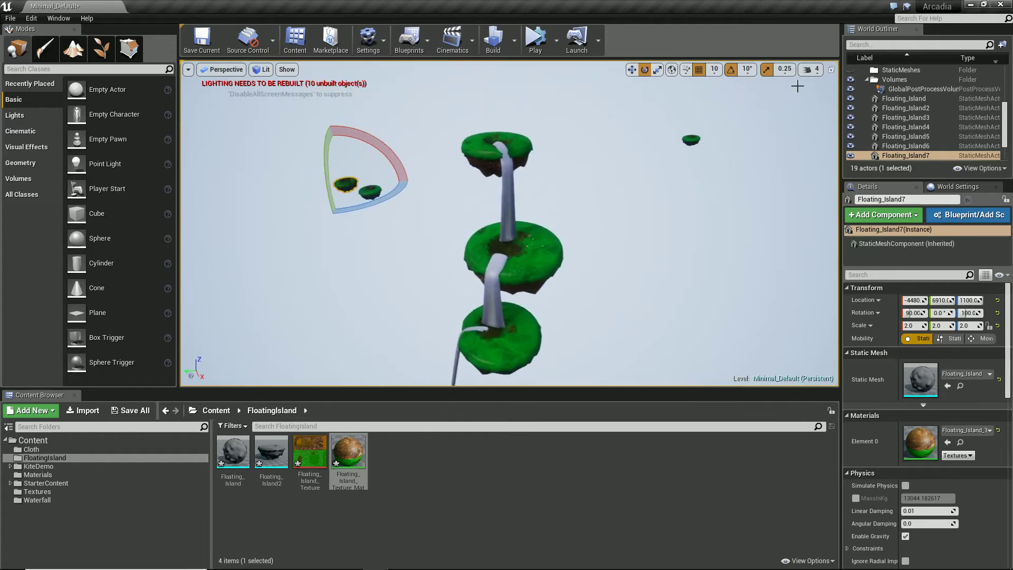
# Set the viewport camera speed to 7.
pyautogui.click(818, 70)
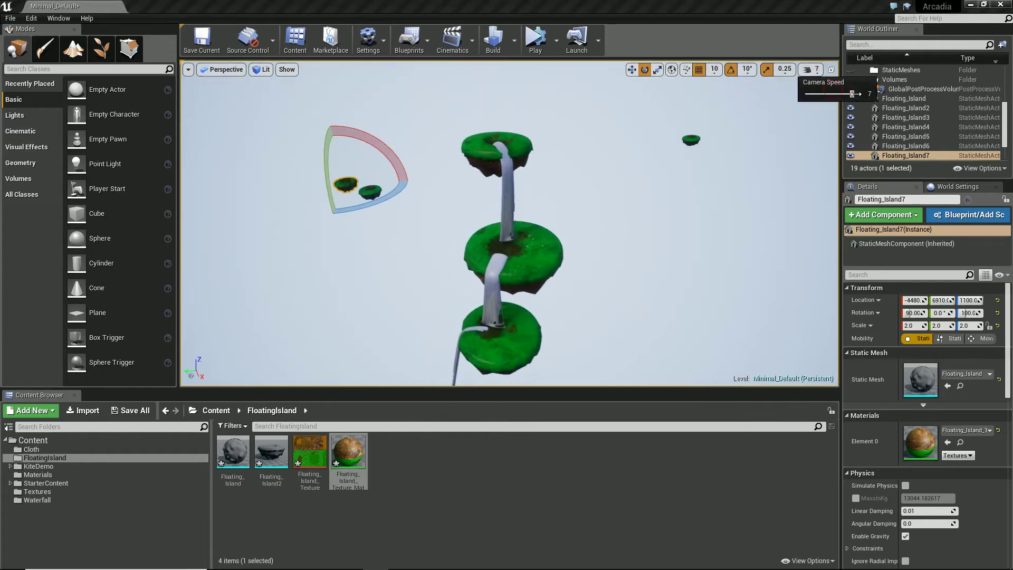
pyautogui.click(733, 186)
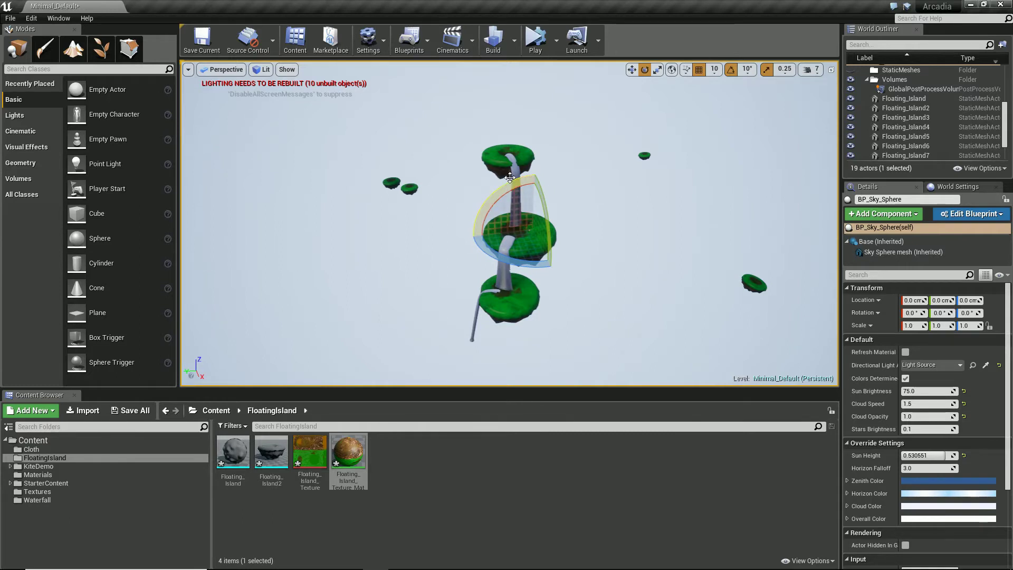
# Place a Plane at the foot of the waterfall on the lowest large island and scale it uniformly to 12.
pyautogui.press('w')
pyautogui.moveTo(523, 301); pyautogui.dragTo(514, 325, button='right')
pyautogui.press('s')
pyautogui.press('w')
pyautogui.scroll(4, 517, 333)
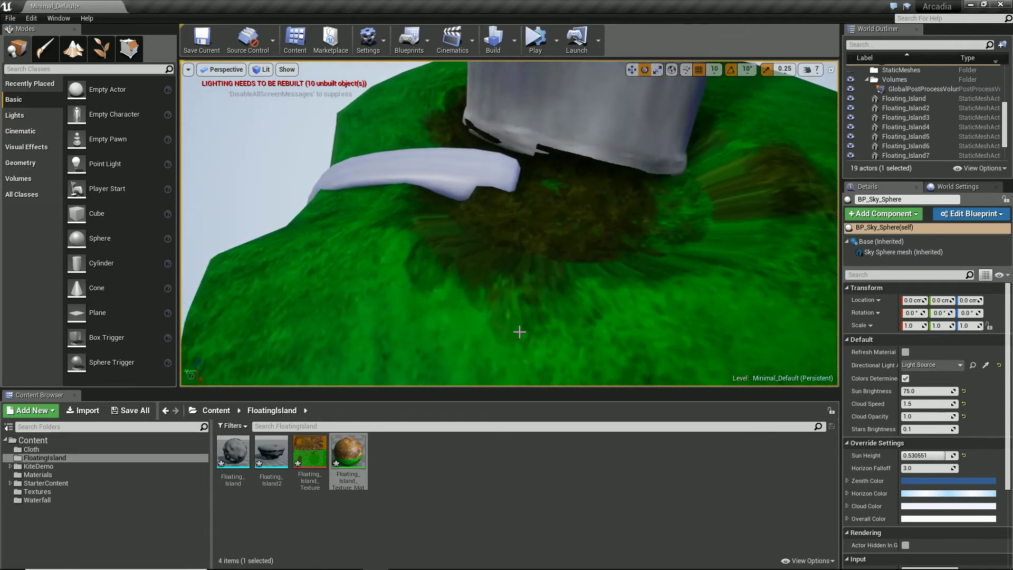
pyautogui.scroll(-5, 517, 334)
pyautogui.scroll(2, 519, 322)
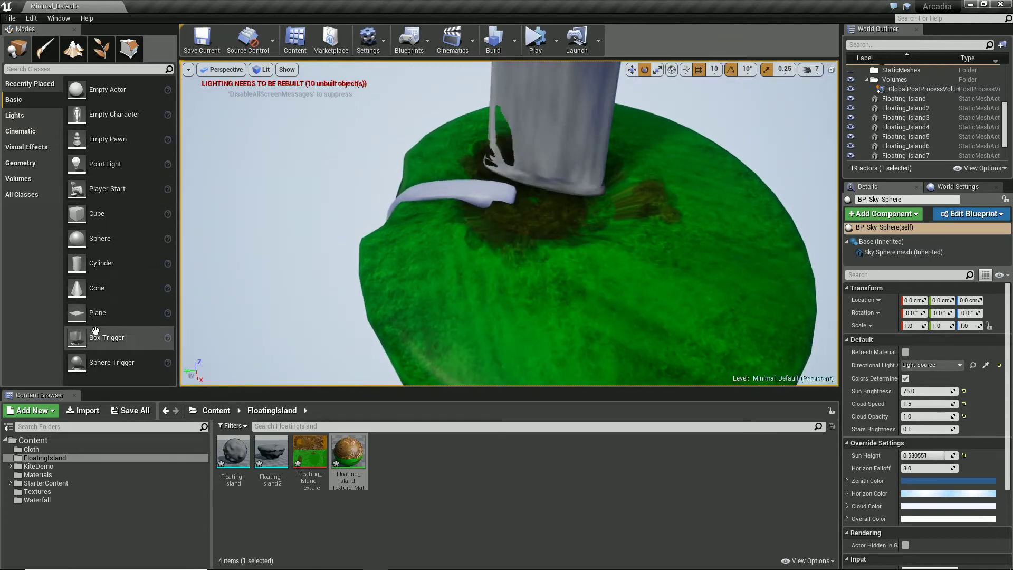
pyautogui.moveTo(100, 312); pyautogui.dragTo(543, 215)
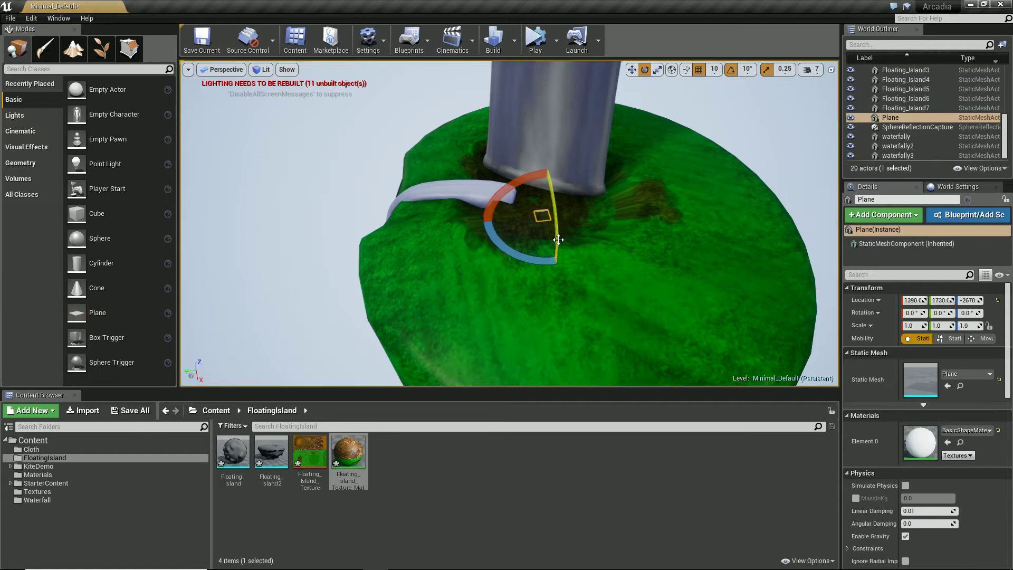
pyautogui.press('r')
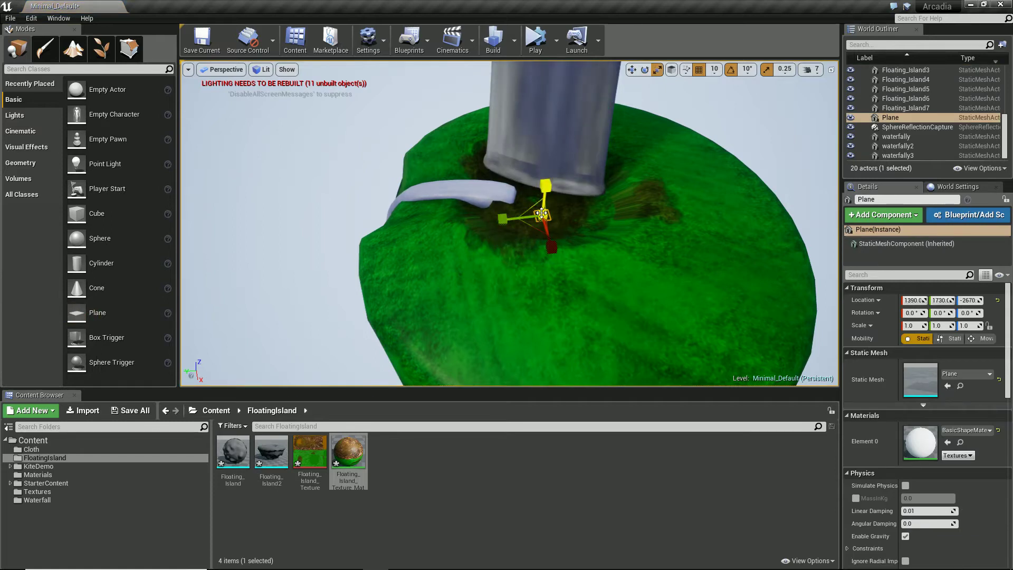
pyautogui.click(538, 212)
pyautogui.hotkey('ctrl', 'z')
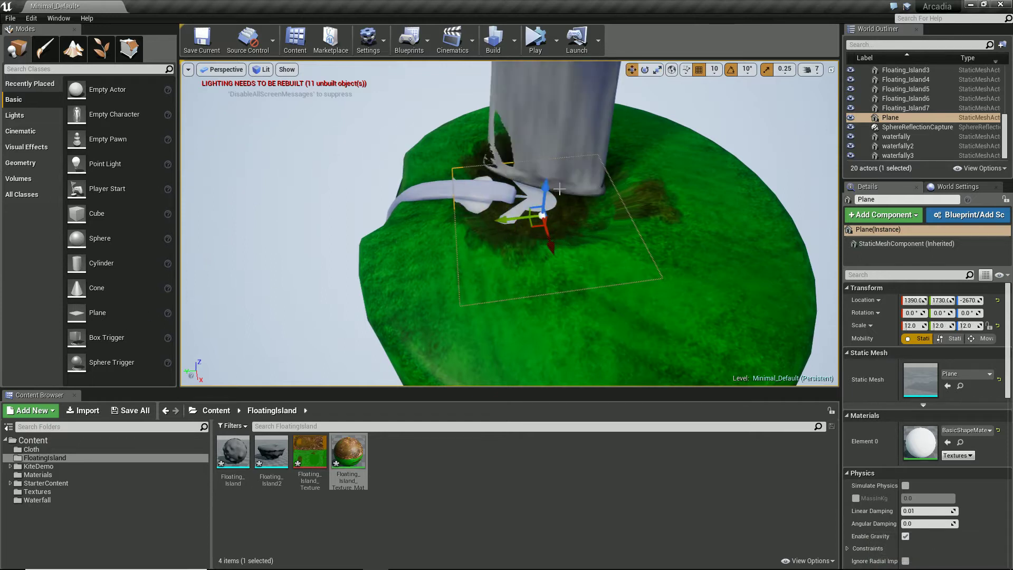
# Raise the plane and center it in the island's hollow at 1160, 1700, -2590.
pyautogui.moveTo(543, 183)
pyautogui.mouseDown()
pyautogui.moveTo(543, 170)
pyautogui.moveTo(543, 180)
pyautogui.mouseUp()
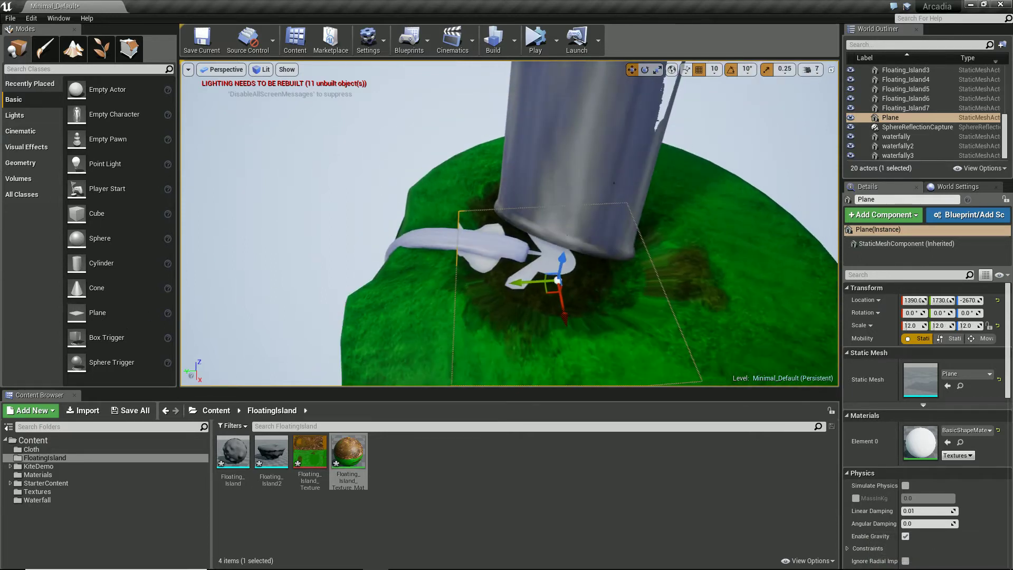
pyautogui.moveTo(562, 258)
pyautogui.mouseDown()
pyautogui.moveTo(573, 231)
pyautogui.moveTo(579, 248)
pyautogui.mouseUp()
pyautogui.moveTo(552, 279); pyautogui.dragTo(595, 229)
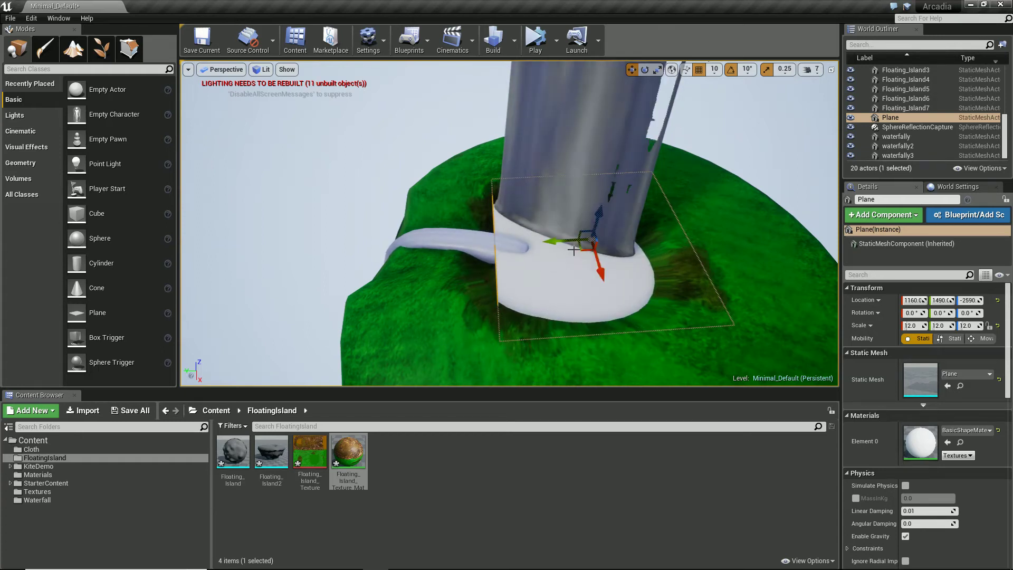
pyautogui.moveTo(512, 240); pyautogui.dragTo(517, 250)
pyautogui.moveTo(564, 277); pyautogui.dragTo(567, 272, button='right')
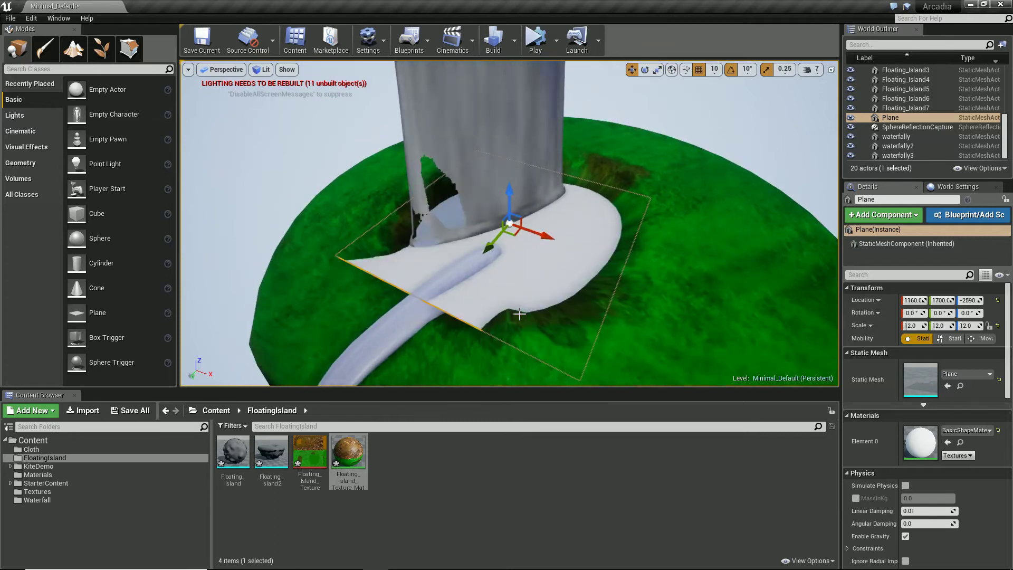
# Set the rotation snap to 5° and tilt the plane 5° about X.
pyautogui.press('e')
pyautogui.moveTo(478, 227)
pyautogui.mouseDown()
pyautogui.moveTo(474, 239)
pyautogui.moveTo(479, 231)
pyautogui.mouseUp()
pyautogui.click(747, 69)
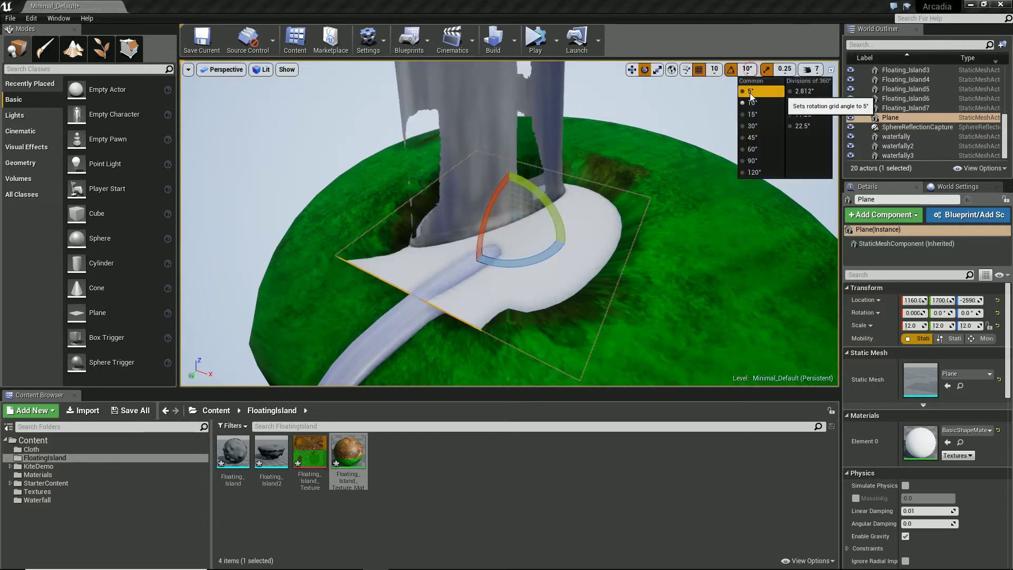
pyautogui.click(750, 92)
pyautogui.moveTo(489, 214); pyautogui.dragTo(653, 214)
# Scale the plane uniformly to 15.25 and level it back to 0° about X.
pyautogui.press('r')
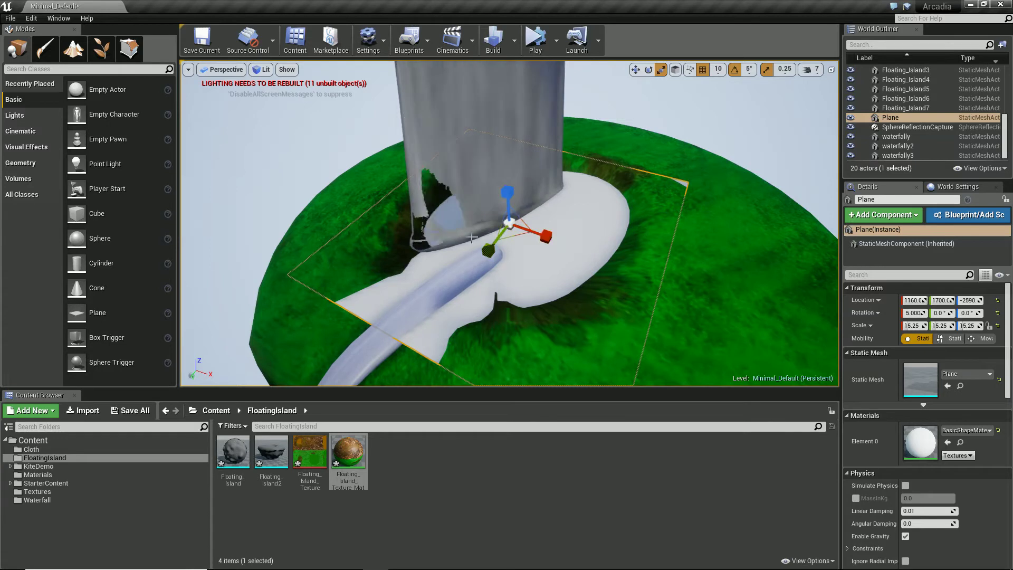
pyautogui.press('e')
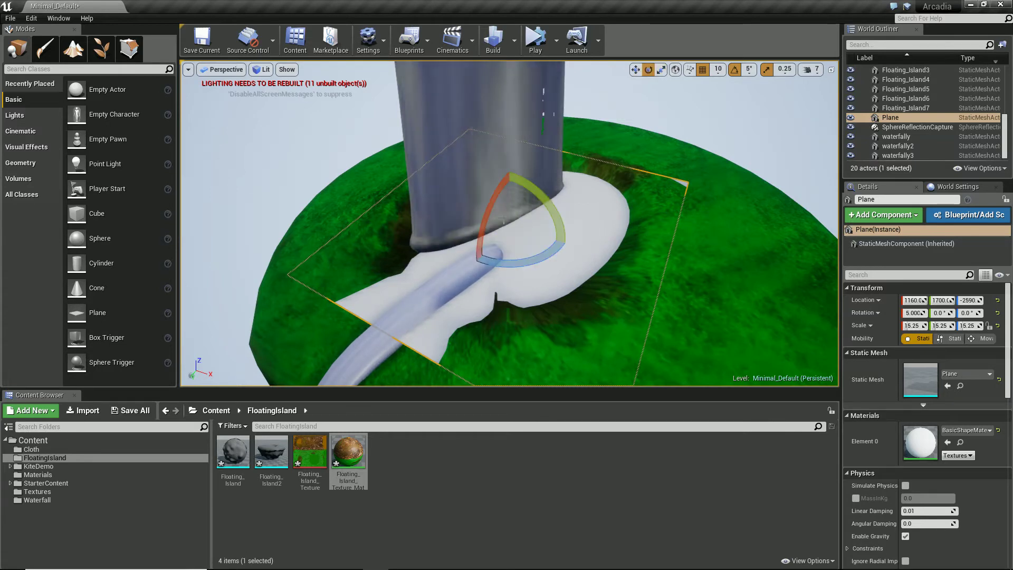
pyautogui.moveTo(490, 207)
pyautogui.mouseDown()
pyautogui.moveTo(485, 219)
pyautogui.moveTo(495, 196)
pyautogui.mouseUp()
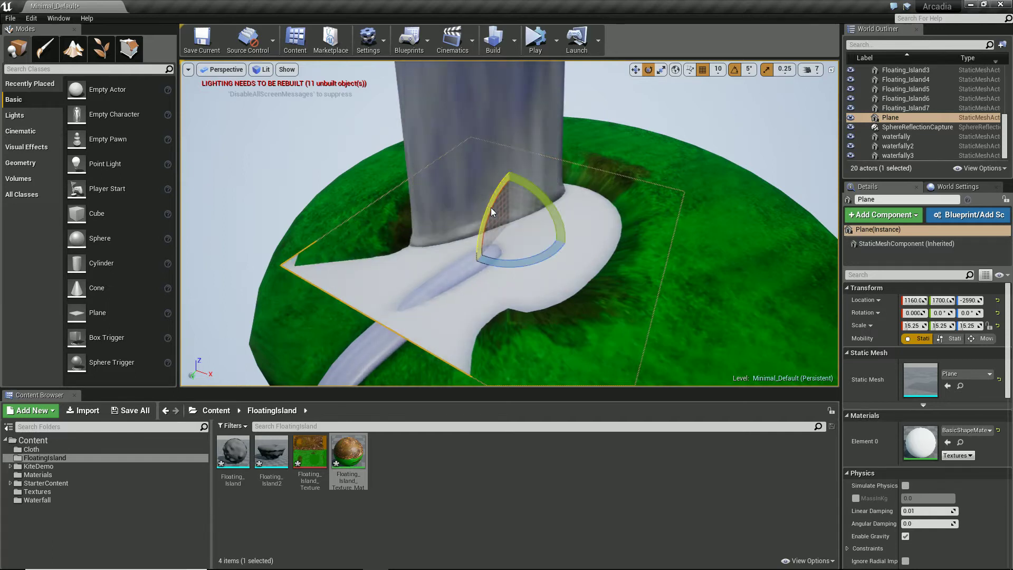
# Move the plane along Y to 1540, away from the narrow waterfall.
pyautogui.press('w')
pyautogui.moveTo(484, 251); pyautogui.dragTo(533, 245)
pyautogui.moveTo(534, 245); pyautogui.dragTo(468, 233, button='right')
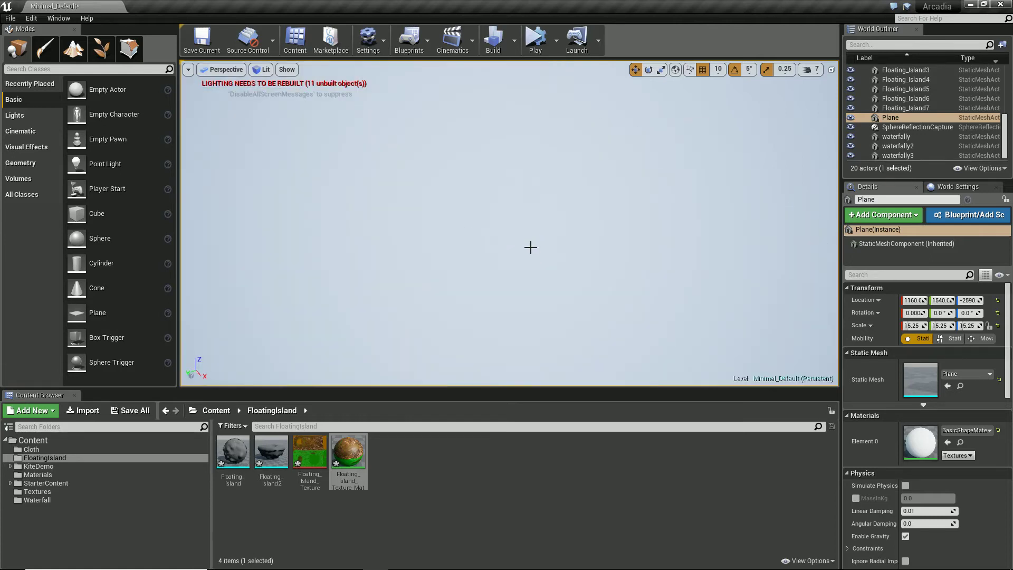
pyautogui.press('f')
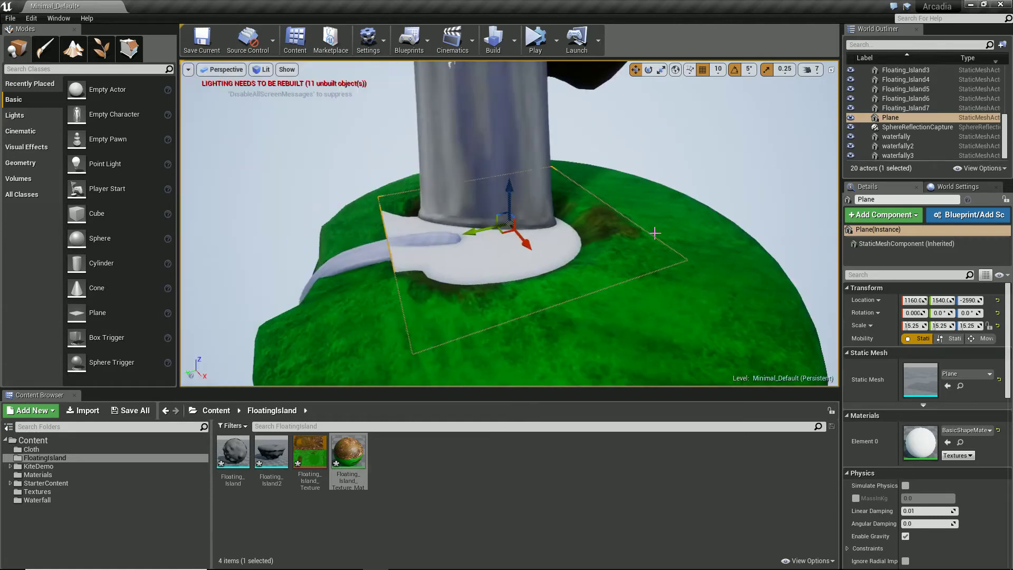
# Reduce the camera speed to 4 and move the plane to 1160, 1390, -2570.
pyautogui.click(819, 73)
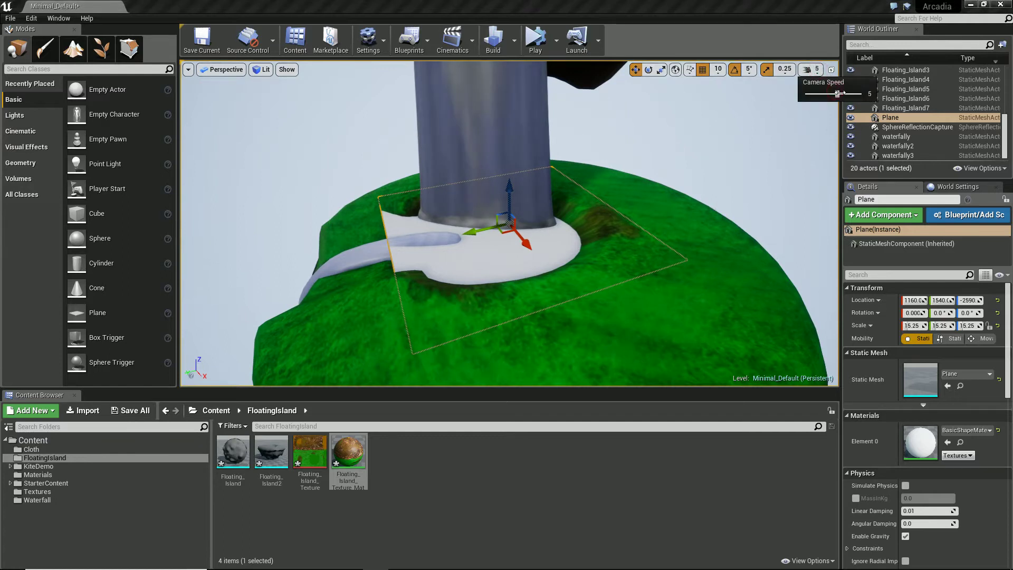
pyautogui.moveTo(521, 319); pyautogui.dragTo(534, 374, button='right')
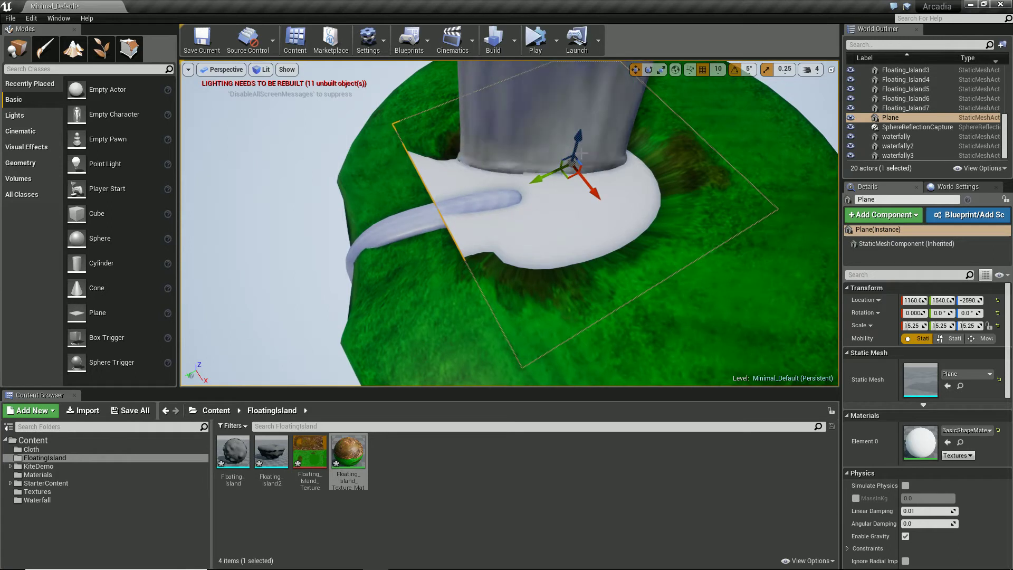
pyautogui.moveTo(577, 137); pyautogui.dragTo(582, 130)
pyautogui.moveTo(541, 177); pyautogui.dragTo(585, 145)
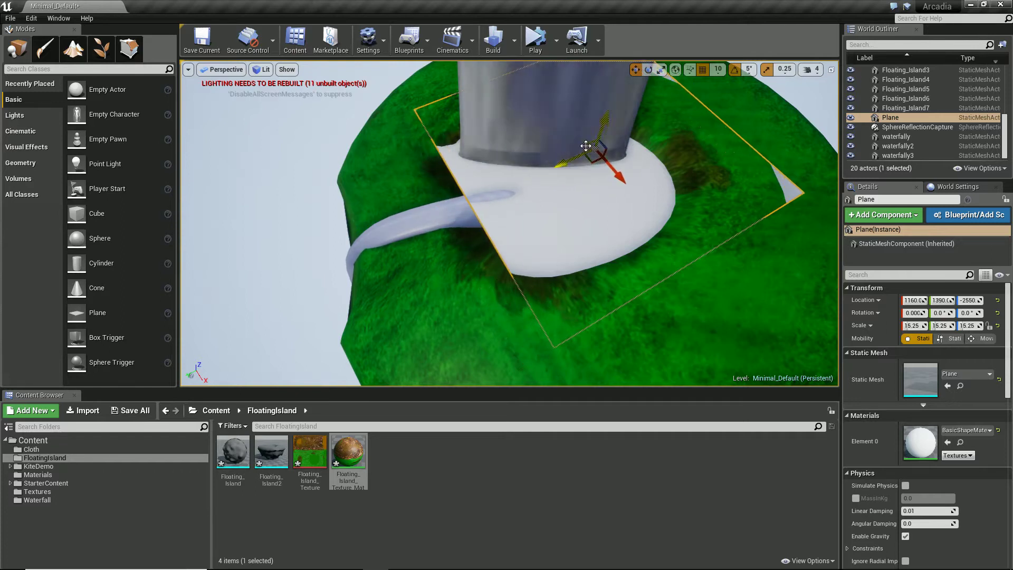
pyautogui.moveTo(604, 122)
pyautogui.mouseDown()
pyautogui.moveTo(597, 142)
pyautogui.moveTo(601, 125)
pyautogui.mouseUp()
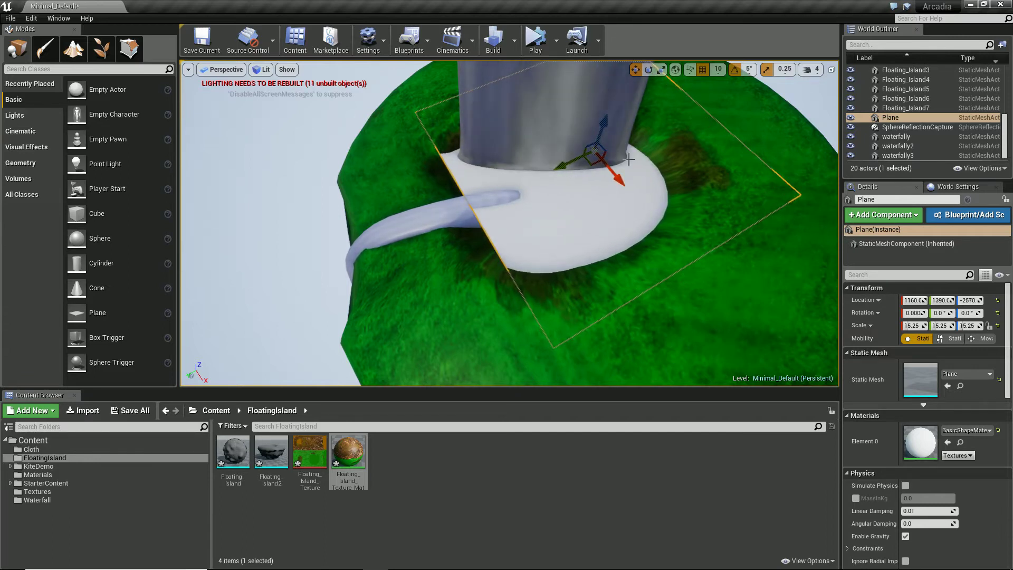
# Scale the plane to 15.5, 13.75, 15.5 and move it along Y to 1520 so it fills the hollow.
pyautogui.press('r')
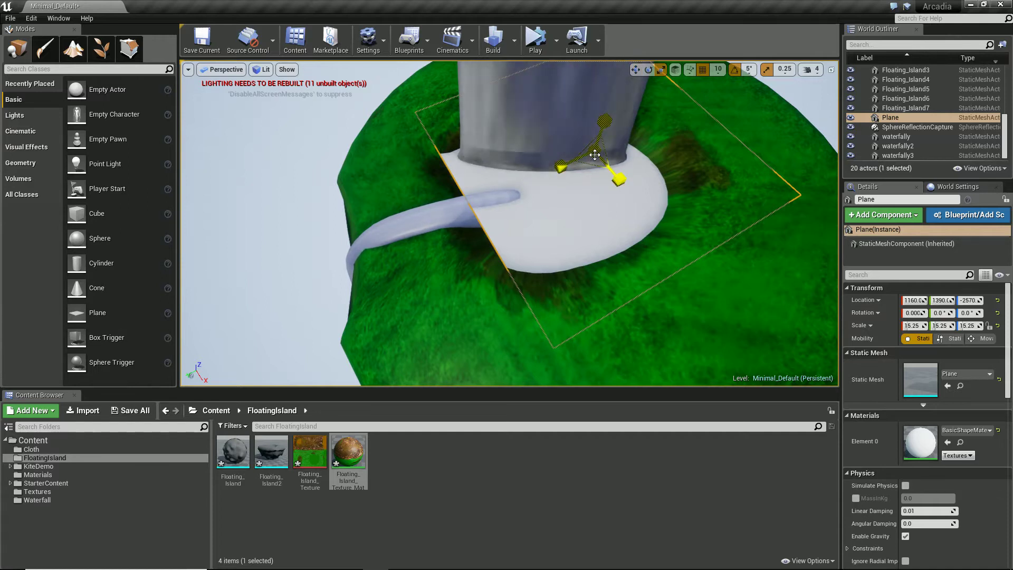
pyautogui.moveTo(589, 156); pyautogui.dragTo(628, 153)
pyautogui.press('e')
pyautogui.press('w')
pyautogui.moveTo(570, 172); pyautogui.dragTo(543, 178)
# Assign the M_Water_Ocean material to the plane.
pyautogui.press('s')
pyautogui.moveTo(539, 182)
pyautogui.mouseDown(button='right')
pyautogui.moveTo(551, 172)
pyautogui.moveTo(524, 192)
pyautogui.mouseUp(button='right')
pyautogui.press('w')
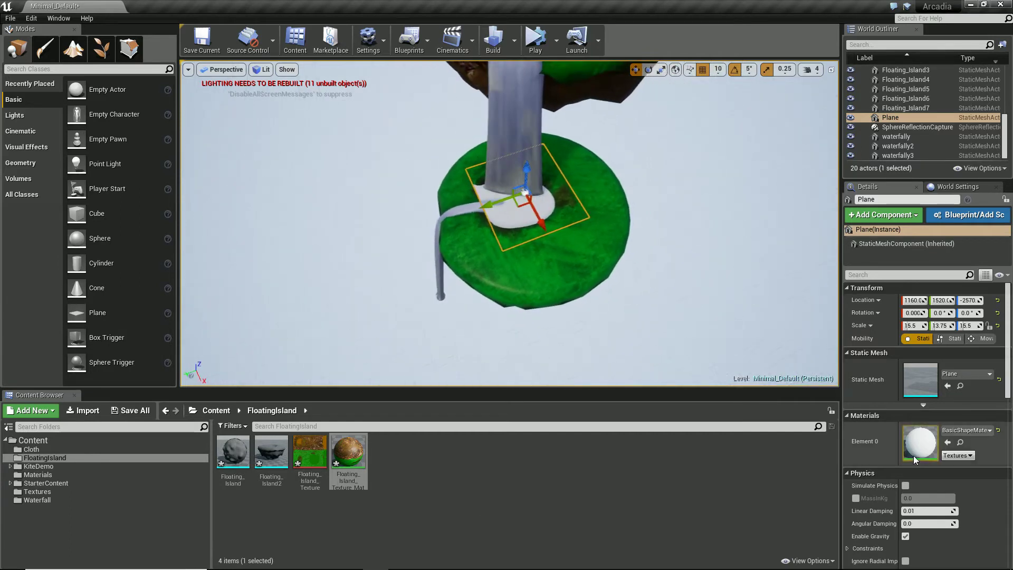
pyautogui.click(969, 430)
pyautogui.write('water')
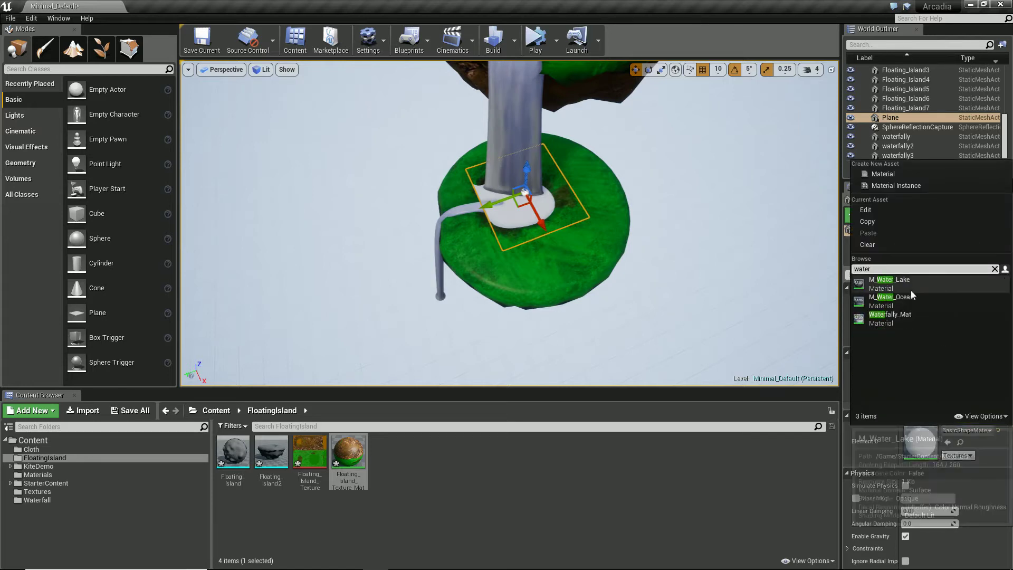
pyautogui.click(904, 301)
# Place a new plane in the middle island's hollow under the wide waterfall, scaled uniformly to 10.25 and raised to Z -160.
pyautogui.moveTo(668, 292); pyautogui.dragTo(581, 253, button='right')
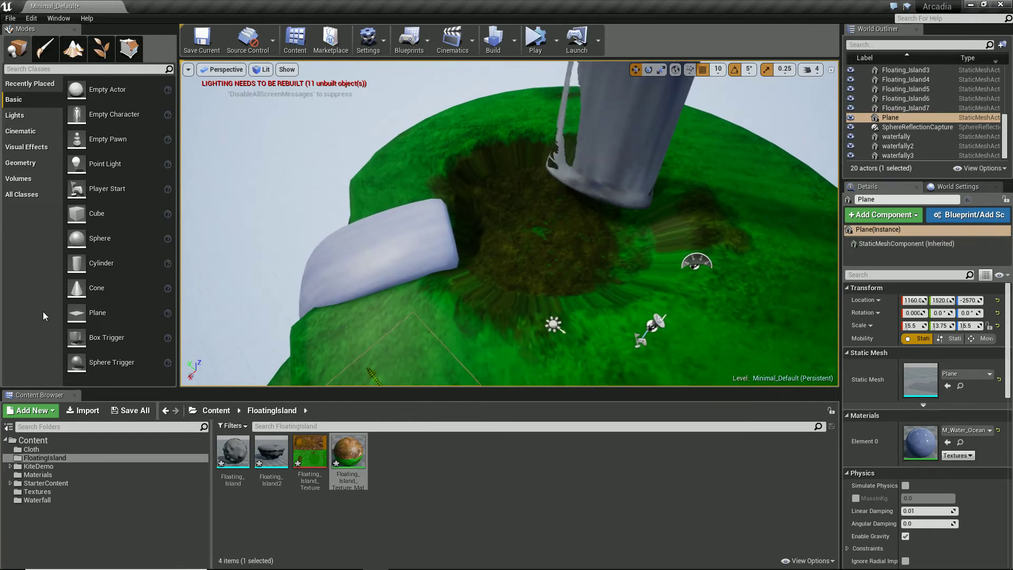
pyautogui.moveTo(90, 312); pyautogui.dragTo(397, 314)
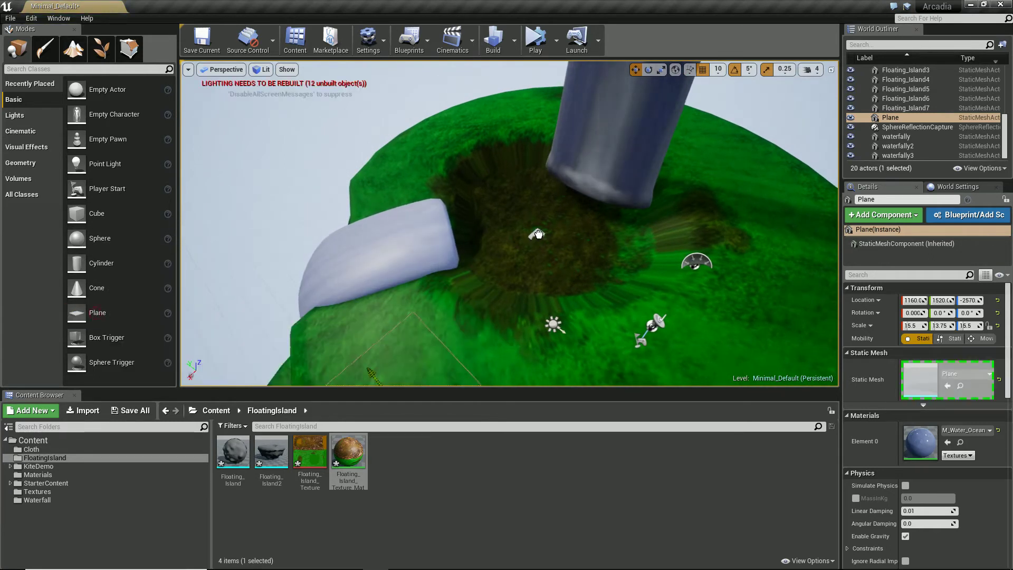
pyautogui.moveTo(539, 234); pyautogui.dragTo(539, 234)
pyautogui.press('space')
pyautogui.press('space')
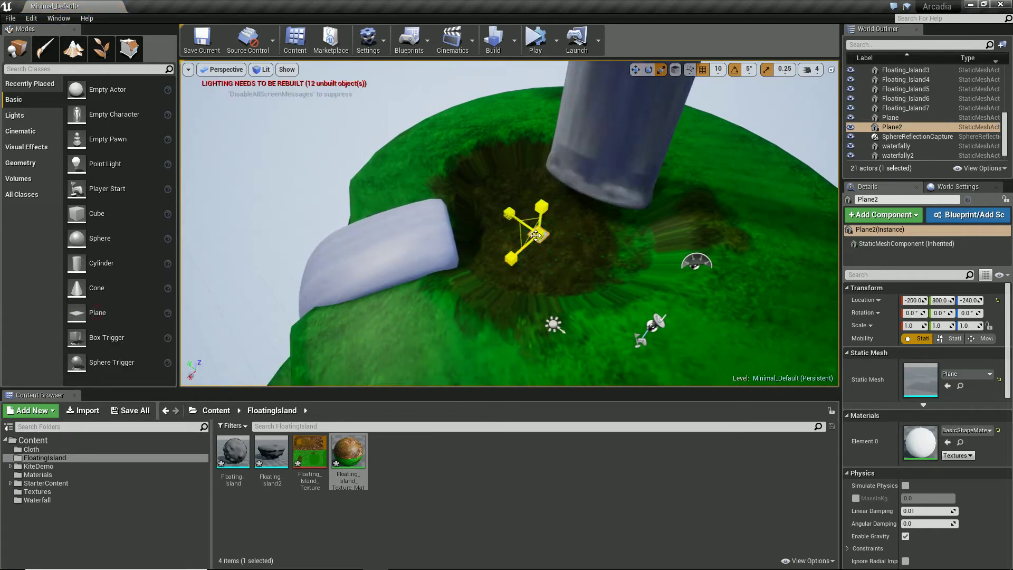
pyautogui.moveTo(592, 240); pyautogui.dragTo(36, 271)
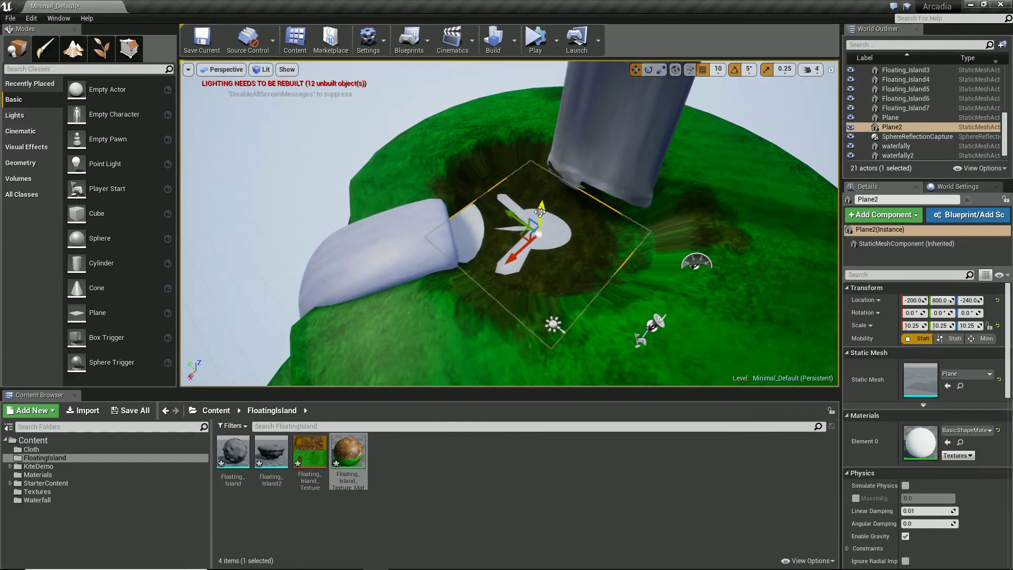
pyautogui.moveTo(540, 212); pyautogui.dragTo(538, 201)
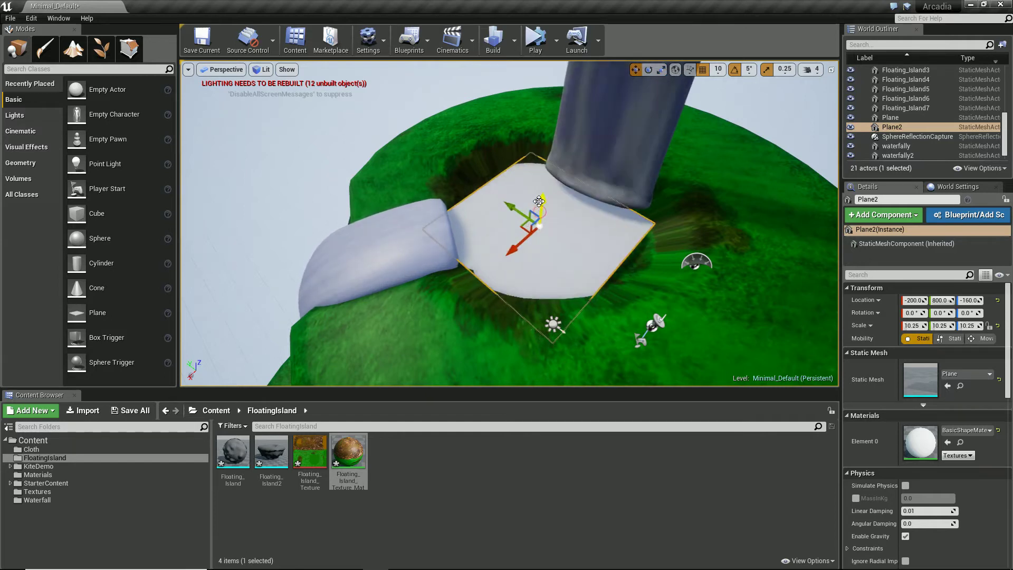
# Assign the M_Water_Ocean material to the new plane and scale it uniformly to 14.25.
pyautogui.click(969, 429)
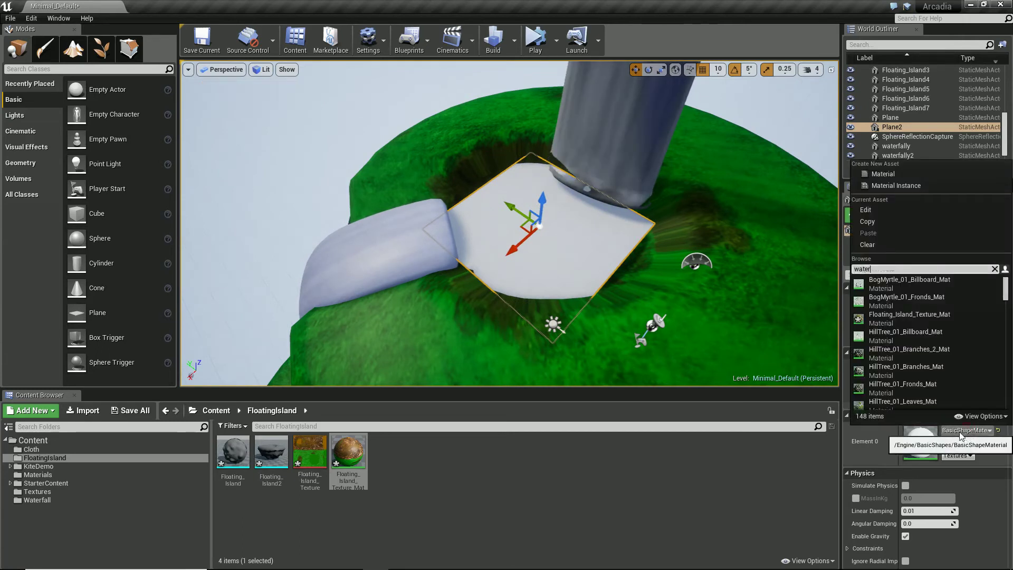
pyautogui.click(912, 307)
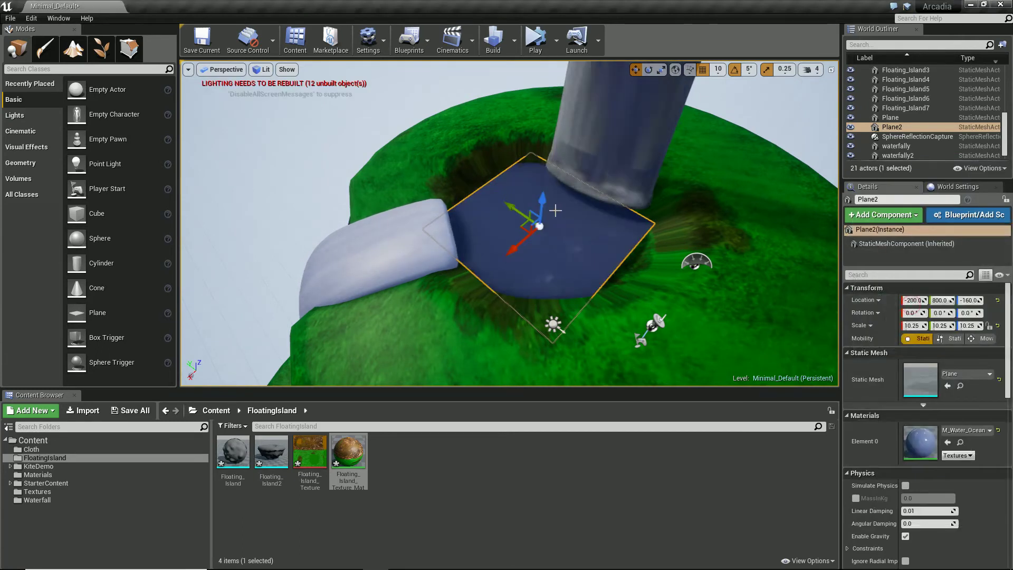
pyautogui.press('e')
pyautogui.press('r')
pyautogui.moveTo(537, 231)
pyautogui.mouseDown()
pyautogui.moveTo(333, 235)
pyautogui.moveTo(549, 242)
pyautogui.mouseUp()
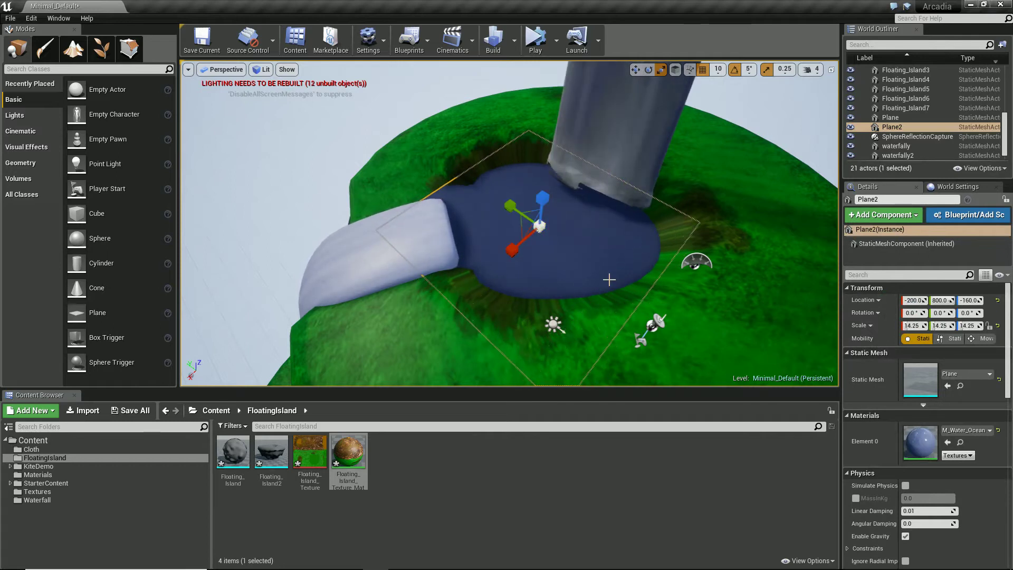
# Move the new plane to -370, 780, -60 and stretch its Y scale to 18.
pyautogui.moveTo(542, 206)
pyautogui.mouseDown()
pyautogui.moveTo(557, 195)
pyautogui.moveTo(561, 203)
pyautogui.mouseUp()
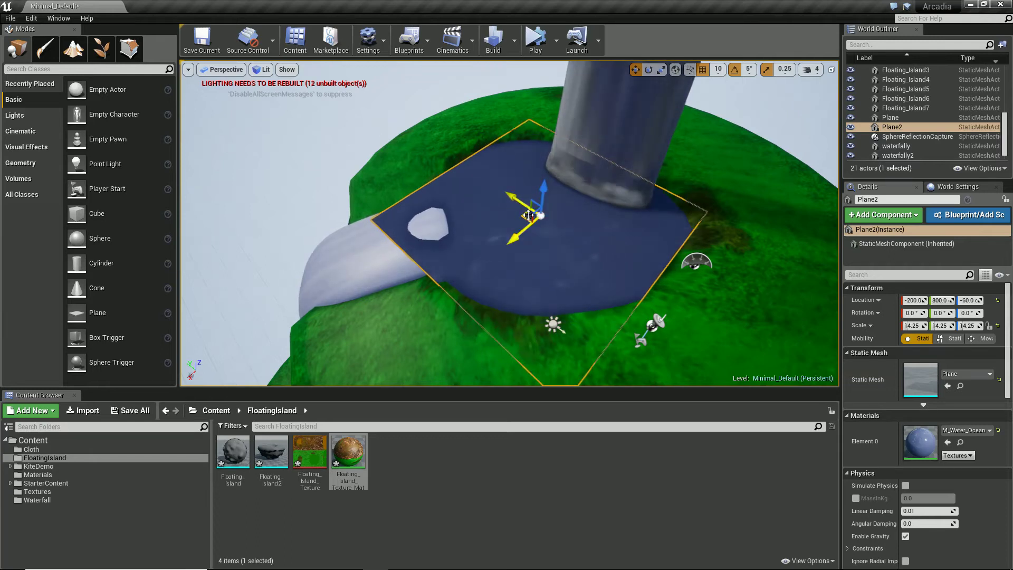
pyautogui.moveTo(525, 216); pyautogui.dragTo(414, 112)
pyautogui.press('space')
pyautogui.press('space')
pyautogui.moveTo(555, 219); pyautogui.dragTo(660, 183, button='right')
pyautogui.press('s')
pyautogui.press('w')
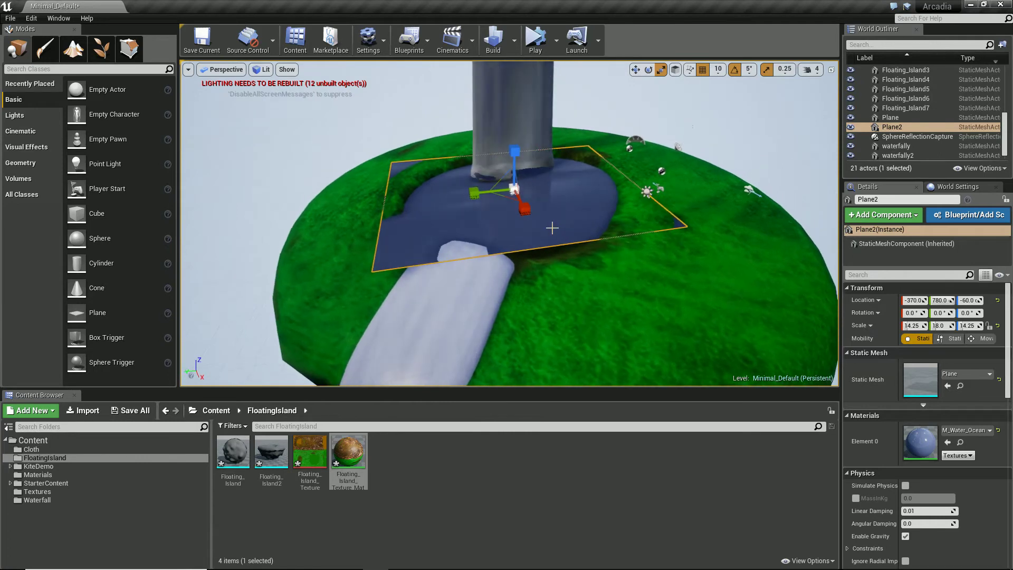
# Delete the new plane from the middle island's hollow.
pyautogui.moveTo(551, 210); pyautogui.dragTo(539, 295, button='right')
pyautogui.press('w')
pyautogui.press('s')
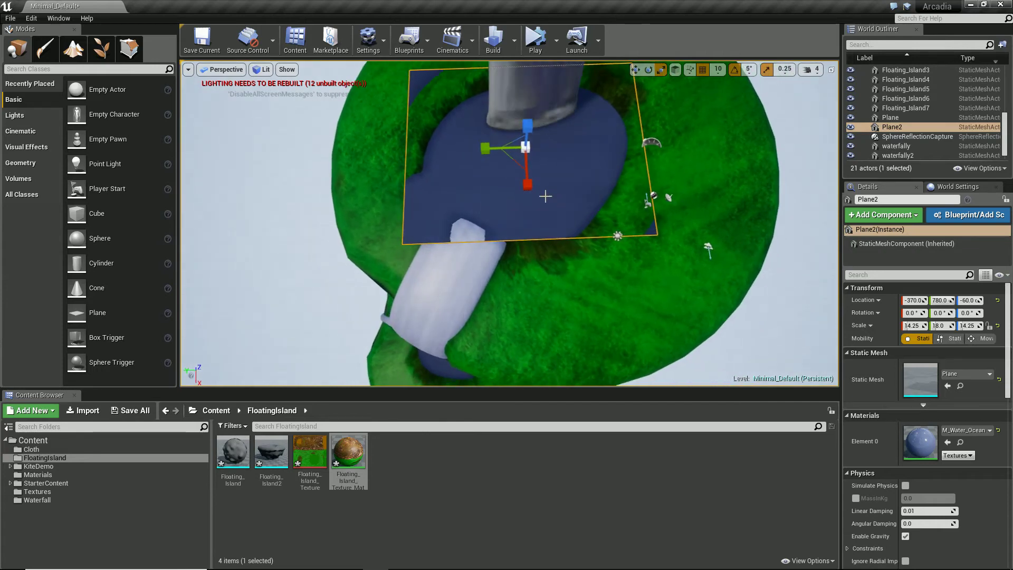
pyautogui.press('Delete')
# Place a cylinder in the middle island's hollow and scale it uniformly to 8.5.
pyautogui.moveTo(96, 264); pyautogui.dragTo(95, 221)
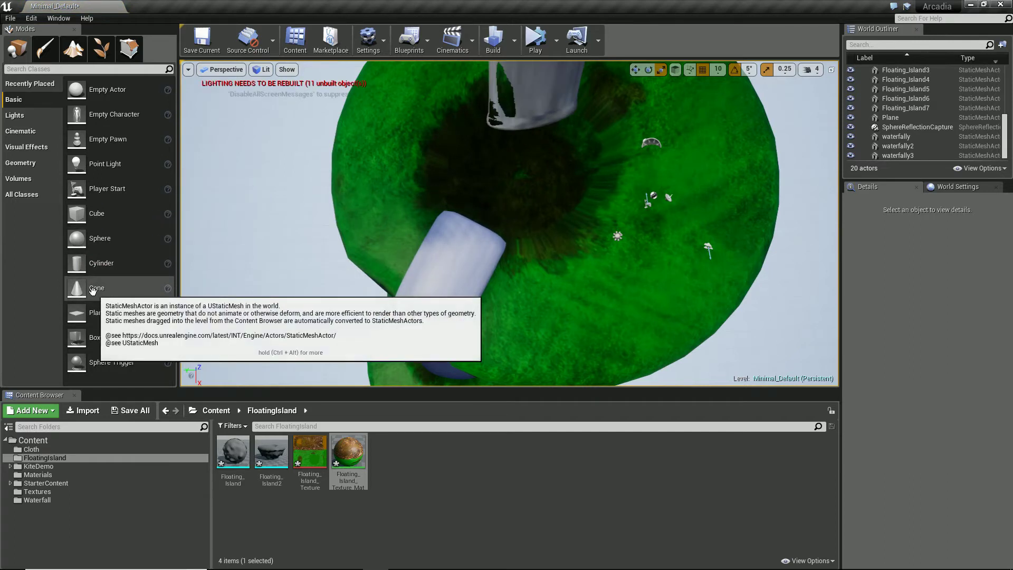
pyautogui.moveTo(97, 268); pyautogui.dragTo(513, 181)
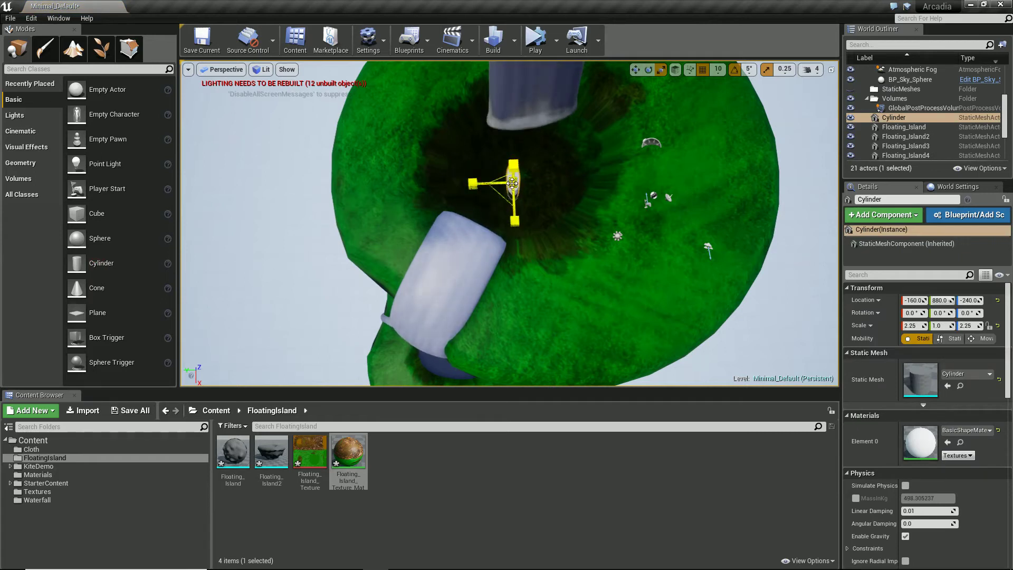
pyautogui.hotkey('ctrl', 'z')
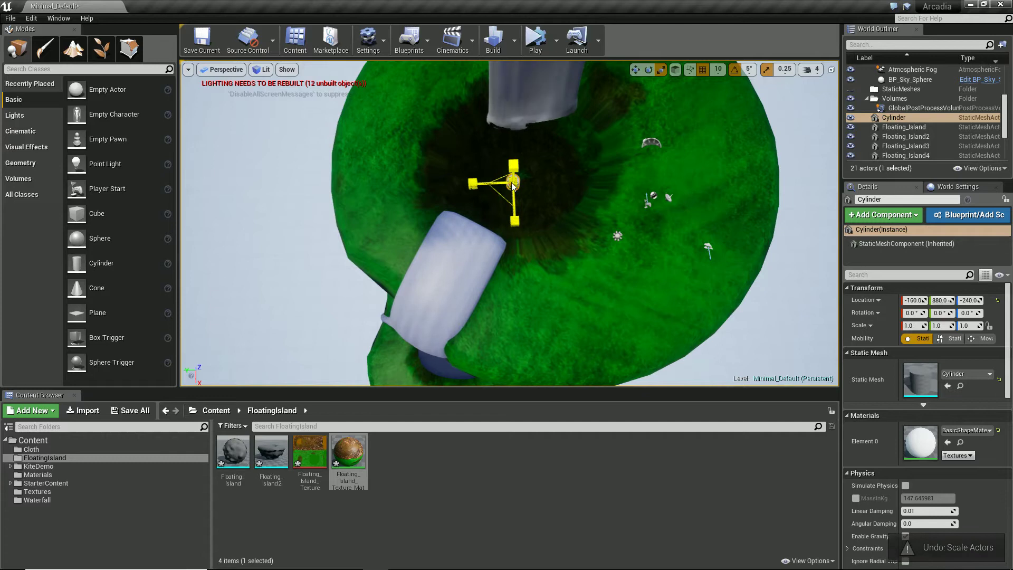
pyautogui.moveTo(474, 181); pyautogui.dragTo(176, 188)
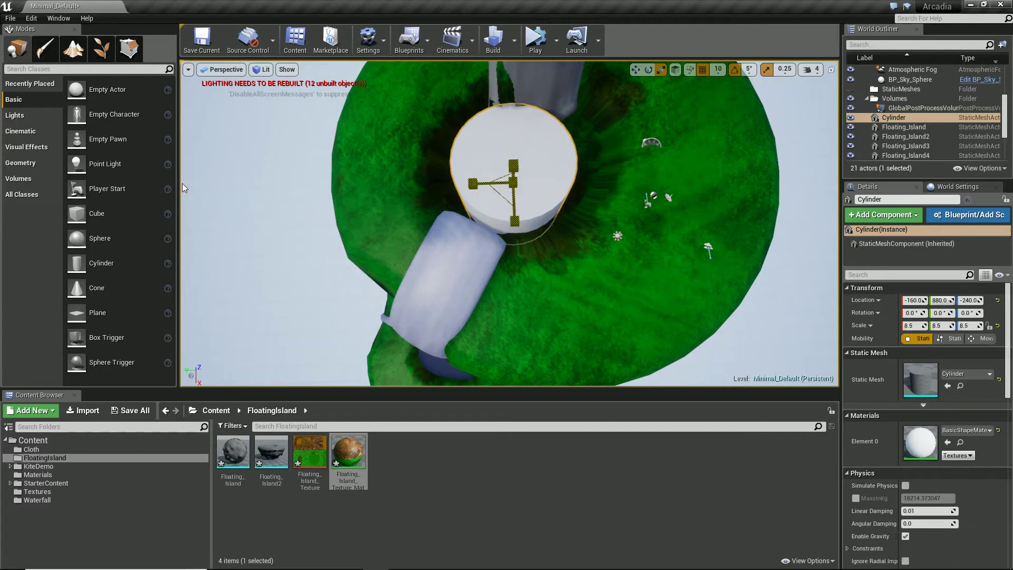
# Assign the M_Water_Ocean material to the cylinder.
pyautogui.moveTo(610, 219); pyautogui.dragTo(499, 170, button='right')
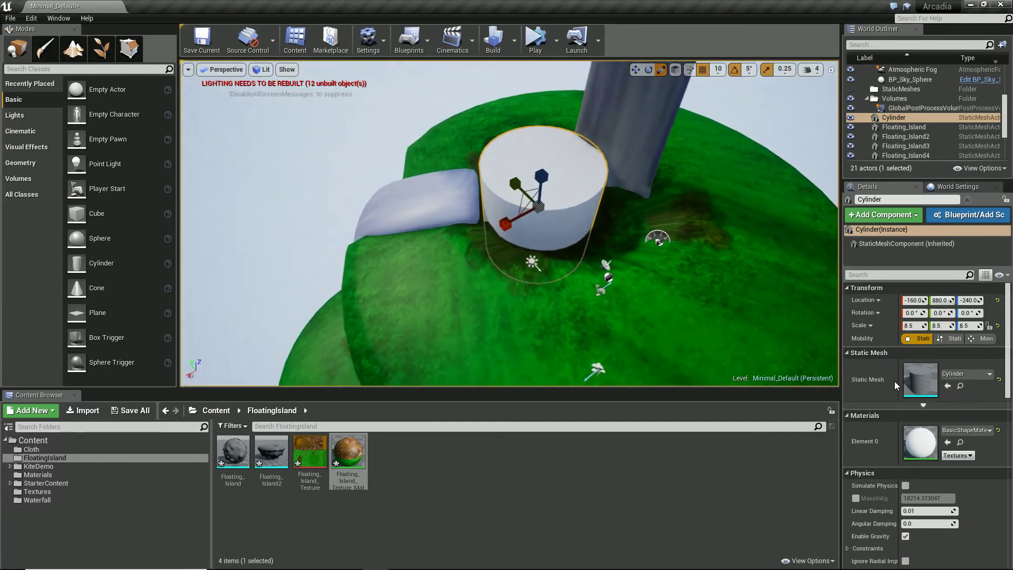
pyautogui.click(970, 430)
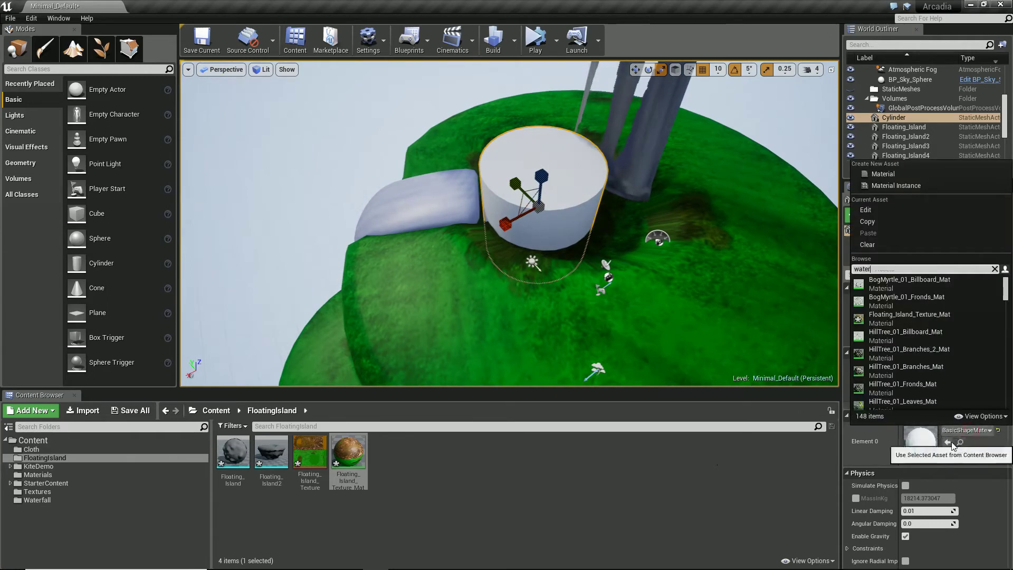
pyautogui.click(910, 300)
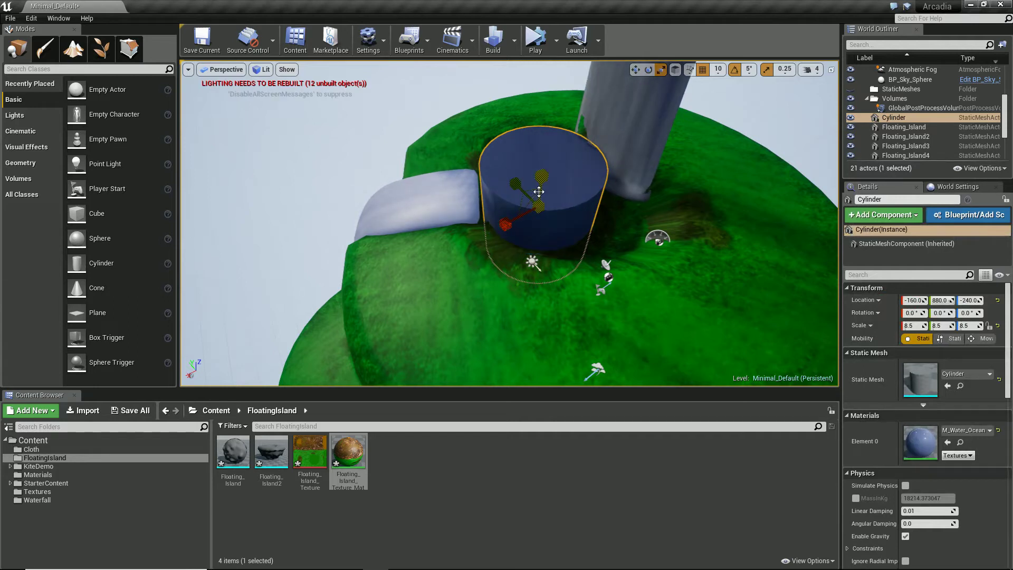
# Scale the cylinder into a flat disc of 15.75, 15.75, 0.5 and move it to -340, 800, -110 under the waterfall.
pyautogui.moveTo(542, 186); pyautogui.dragTo(552, 309)
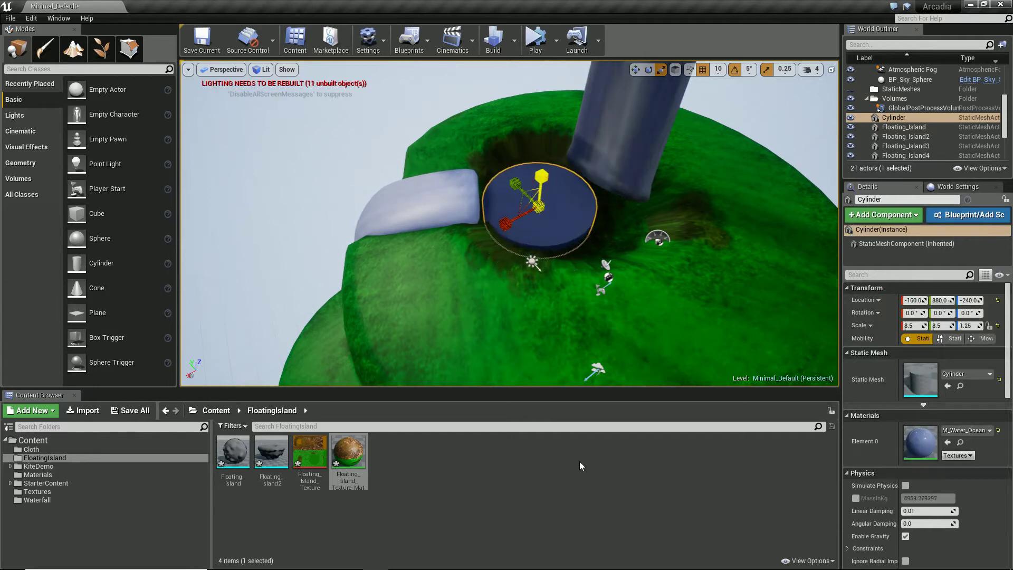
pyautogui.press('w')
pyautogui.press('space')
pyautogui.press('space')
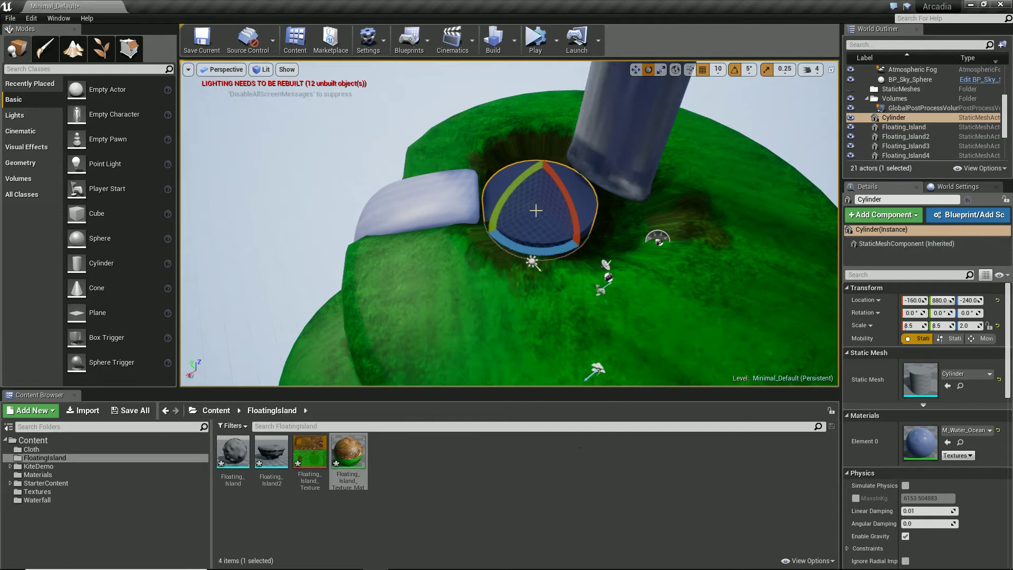
pyautogui.moveTo(543, 207); pyautogui.dragTo(173, 205)
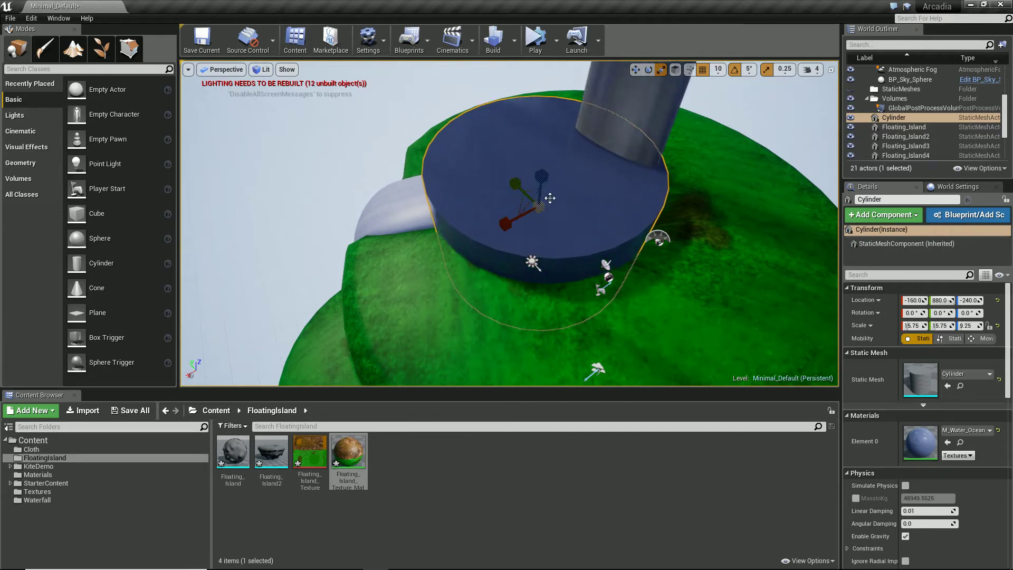
pyautogui.moveTo(536, 180); pyautogui.dragTo(596, 507)
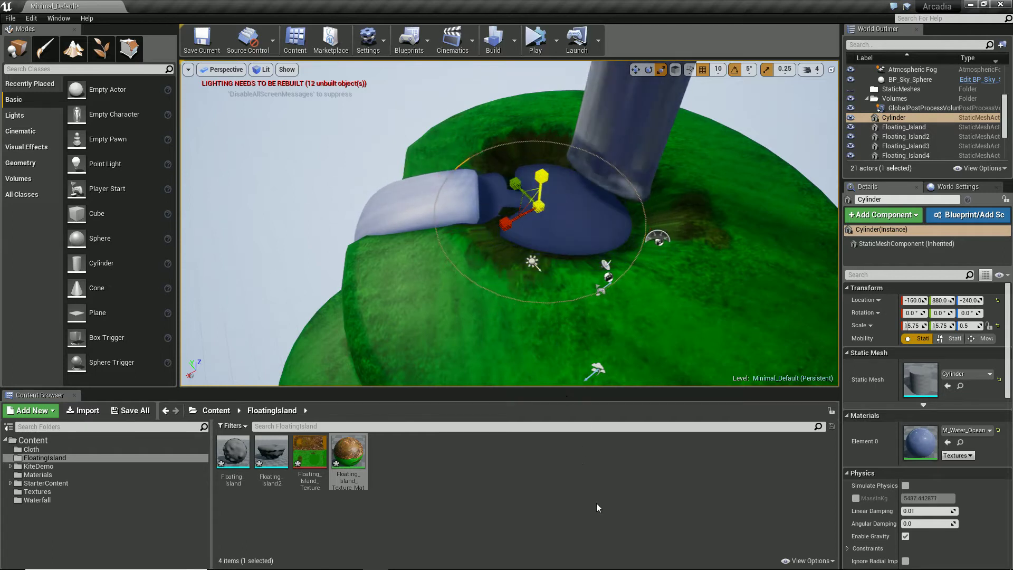
pyautogui.moveTo(520, 206); pyautogui.dragTo(570, 166)
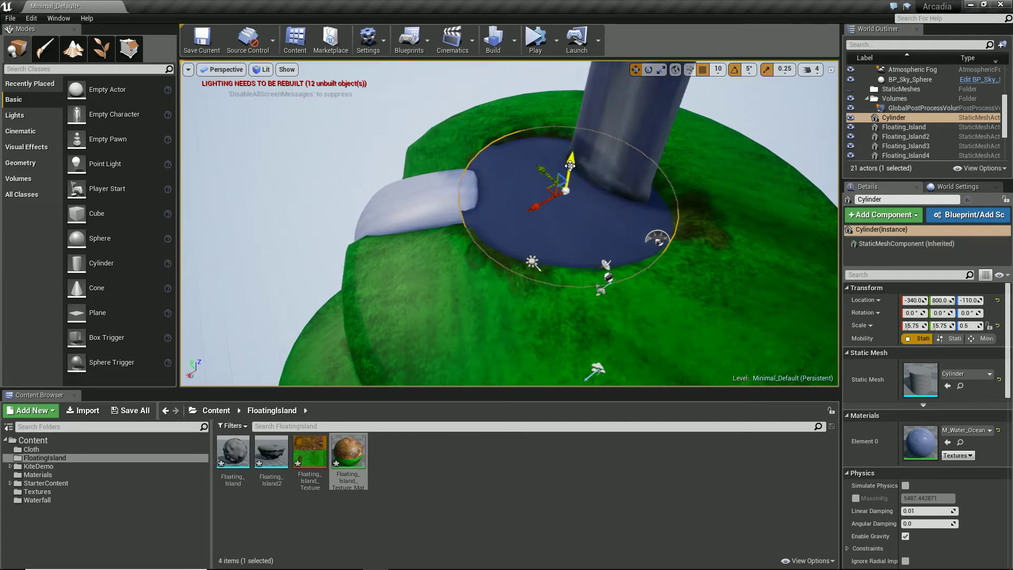
# Set the position grid snap to 5 and move the cylinder to -320, 765, -95.
pyautogui.press('a')
pyautogui.moveTo(570, 167); pyautogui.dragTo(645, 110, button='right')
pyautogui.press('w')
pyautogui.press('s')
pyautogui.press('d')
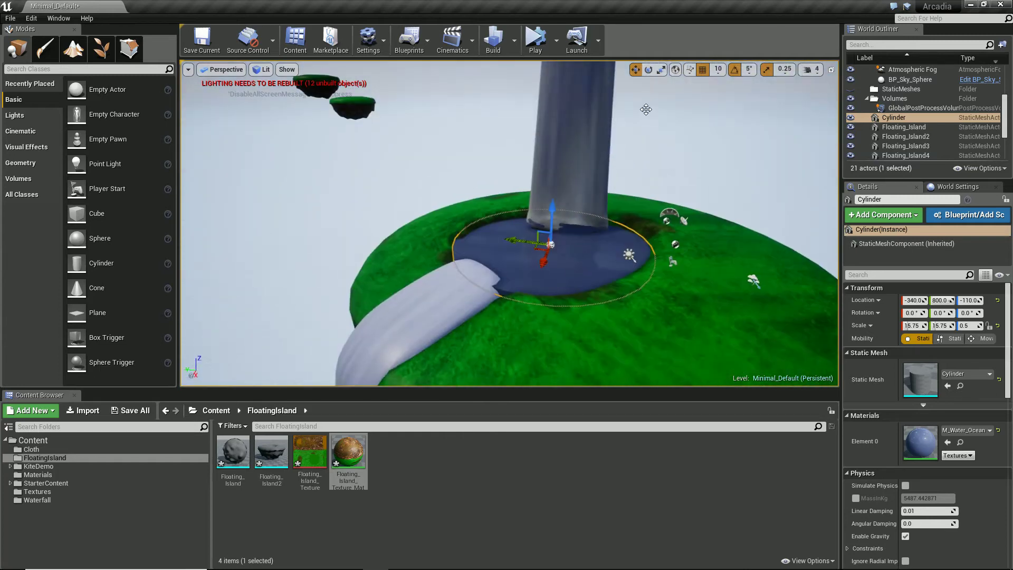
pyautogui.scroll(-2, 635, 174)
pyautogui.scroll(1, 630, 180)
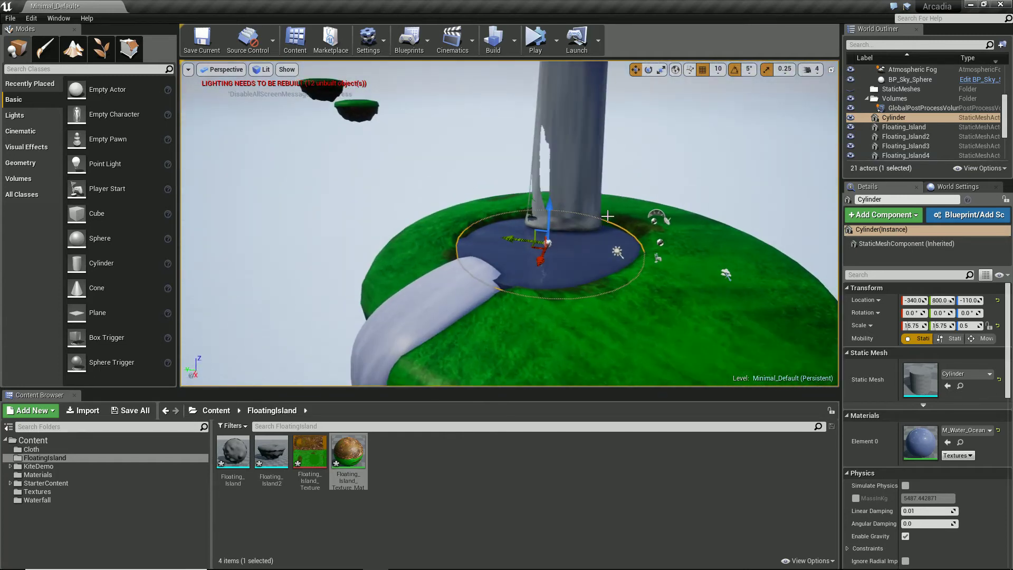
pyautogui.scroll(-1, 547, 216)
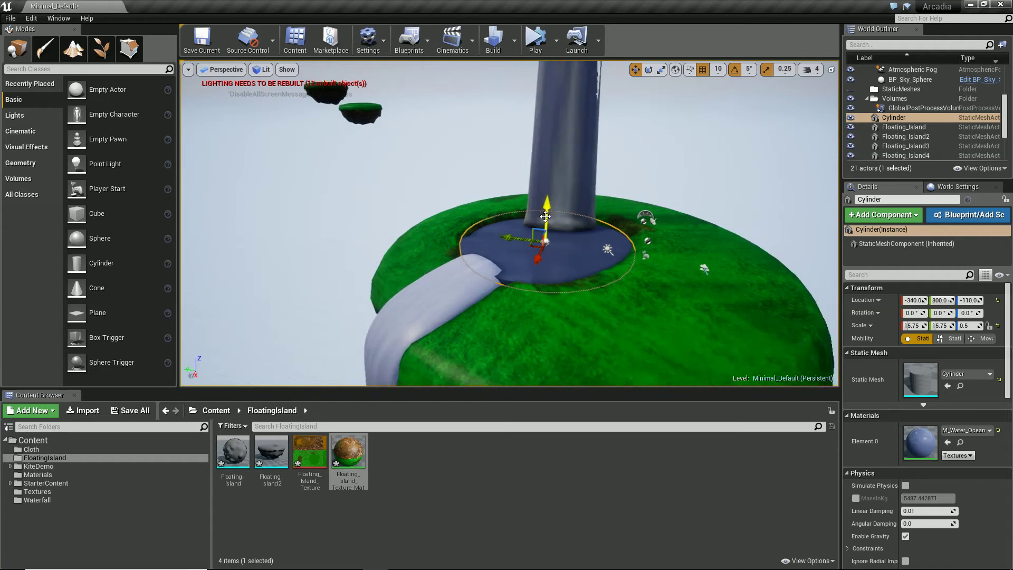
pyautogui.moveTo(559, 233); pyautogui.dragTo(601, 201, button='right')
pyautogui.press('w')
pyautogui.press('s')
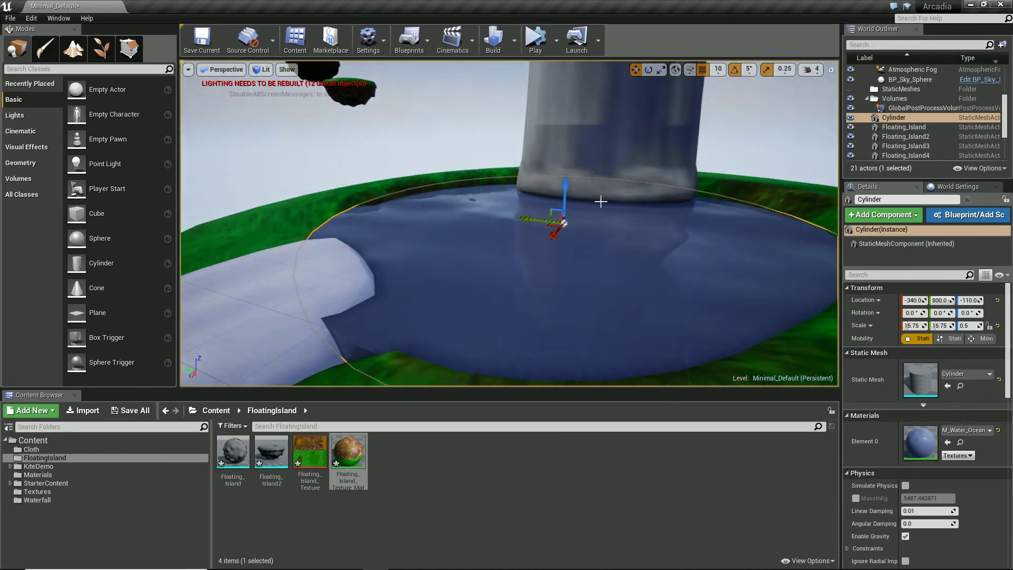
pyautogui.click(718, 69)
pyautogui.click(724, 106)
pyautogui.moveTo(568, 202); pyautogui.dragTo(579, 197)
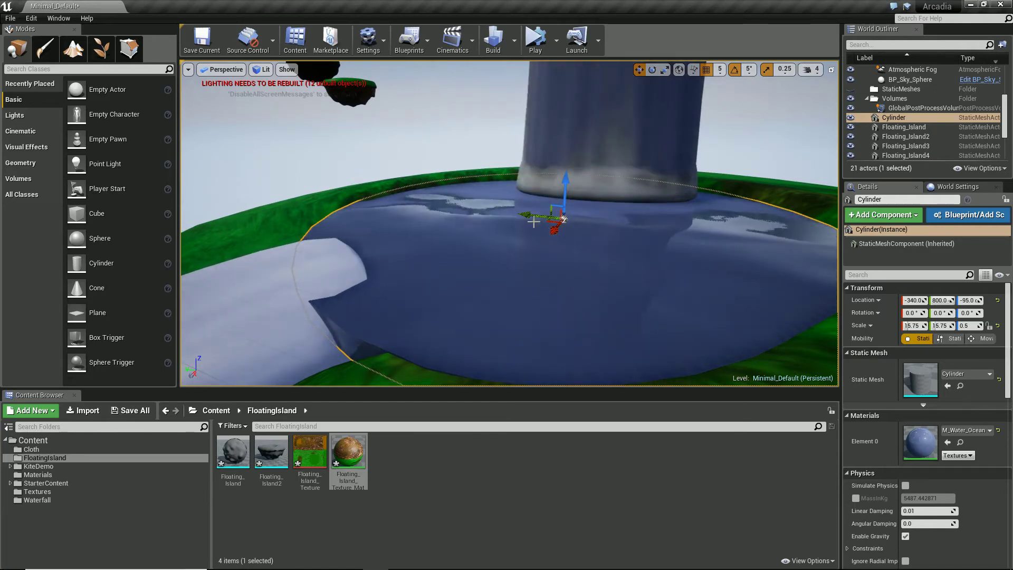
pyautogui.moveTo(559, 219); pyautogui.dragTo(561, 221)
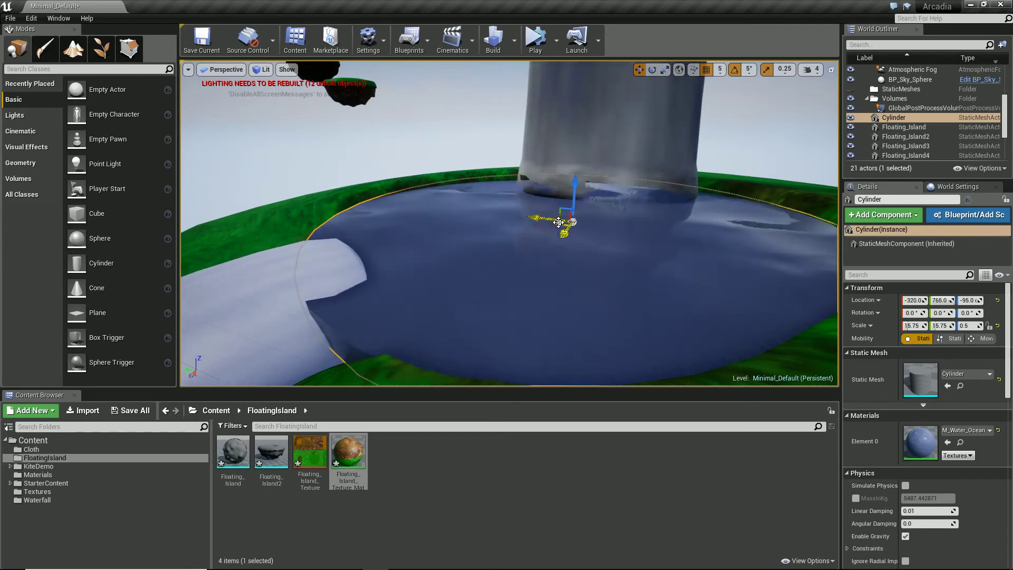
# Thicken the cylinder to a Z scale of 1.5 and lower it to Z -140.
pyautogui.moveTo(329, 309); pyautogui.dragTo(434, 325, button='right')
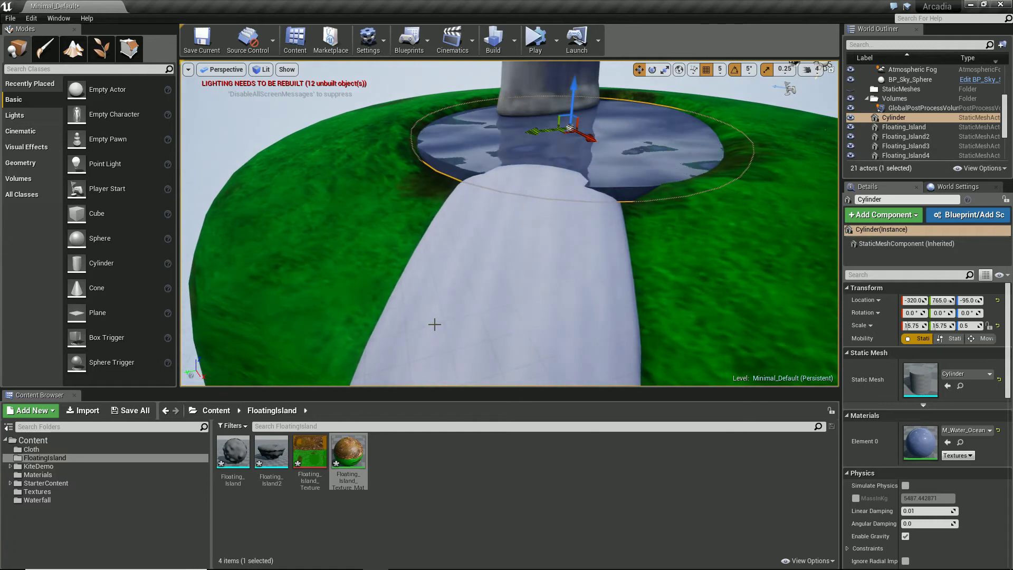
pyautogui.scroll(3, 434, 325)
pyautogui.moveTo(434, 325); pyautogui.dragTo(507, 294, button='right')
pyautogui.press('e')
pyautogui.press('r')
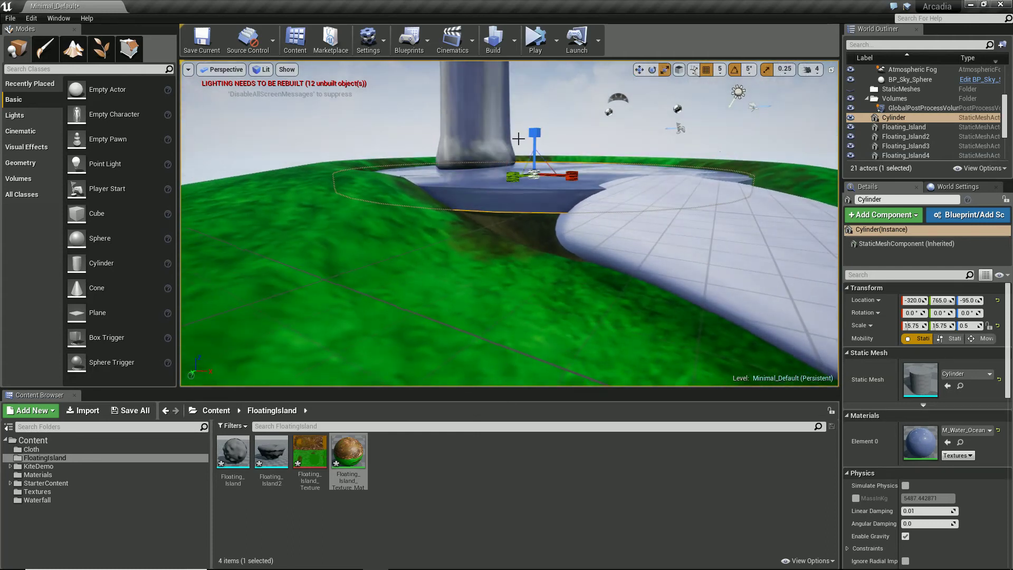
pyautogui.moveTo(534, 137)
pyautogui.mouseDown()
pyautogui.moveTo(532, 105)
pyautogui.moveTo(531, 148)
pyautogui.mouseUp()
pyautogui.press('w')
# Adjust the waterfall spilling from the middle island's pool to location 965, 1750, -2630 with a Z rotation of 34.99°.
pyautogui.moveTo(531, 149); pyautogui.dragTo(333, 213, button='right')
pyautogui.press('w')
pyautogui.press('s')
pyautogui.click(477, 193)
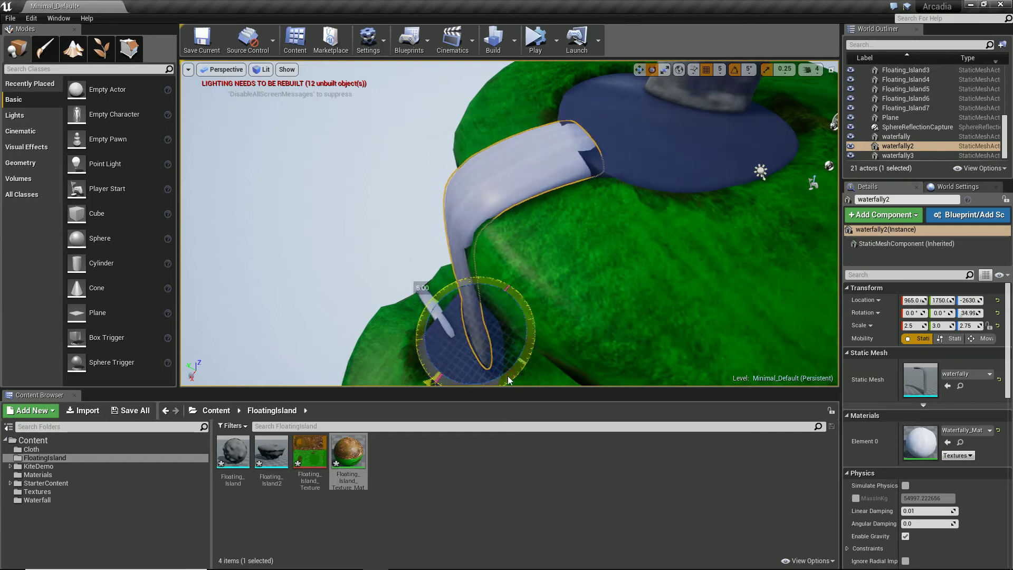
pyautogui.press('w')
# Duplicate the middle island's water cylinder and move the copy to -1785, 765, 3240 at the upper island's hollow.
pyautogui.moveTo(525, 244); pyautogui.dragTo(415, 271, button='right')
pyautogui.press('w')
pyautogui.press('a')
pyautogui.press('d')
pyautogui.press('s')
pyautogui.press('w')
pyautogui.press('a')
pyautogui.press('w')
pyautogui.press('s')
pyautogui.press('w')
pyautogui.press('s')
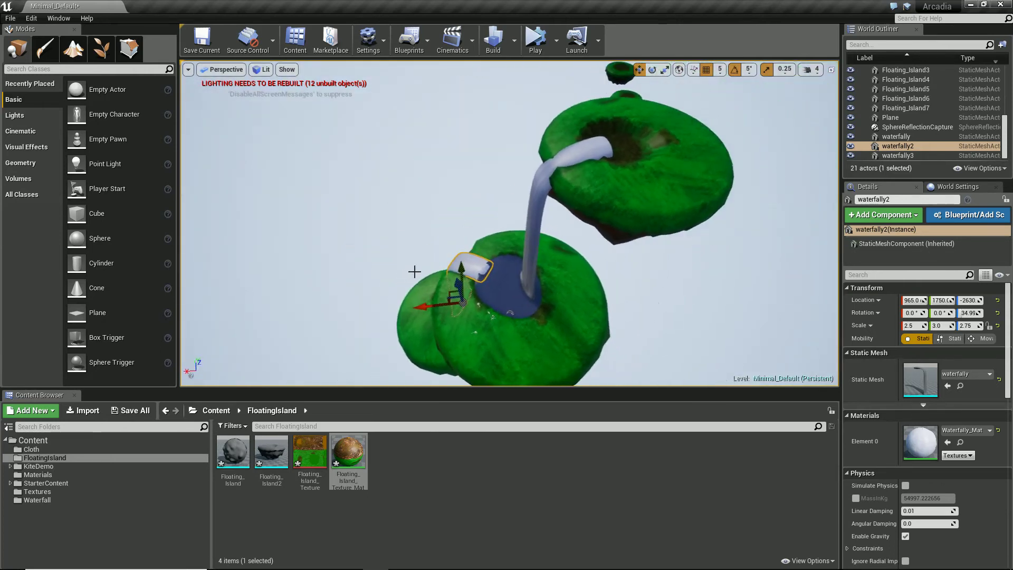
pyautogui.click(500, 286)
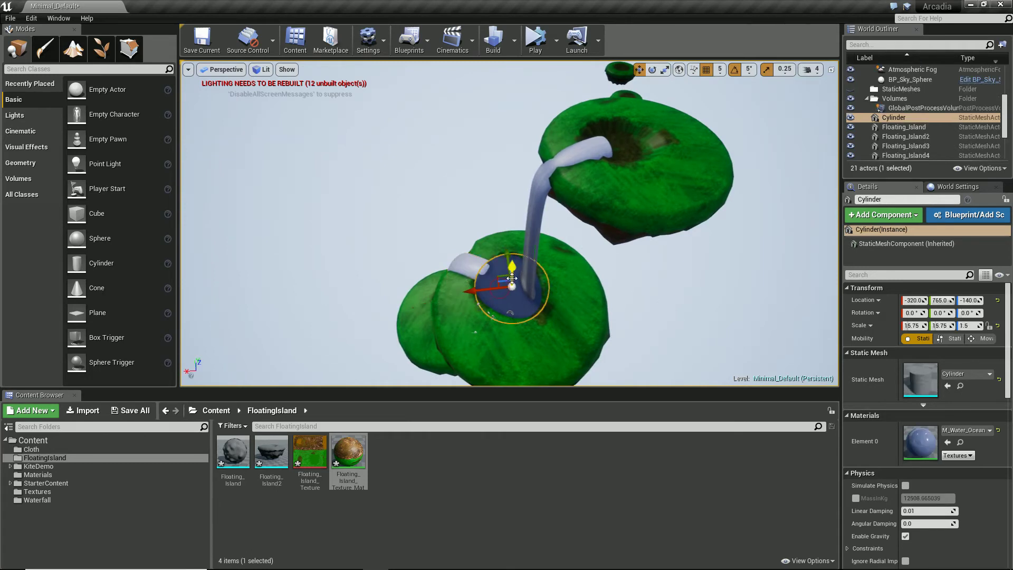
pyautogui.keyDown('alt'); pyautogui.moveTo(512, 268); pyautogui.dragTo(573, 130); pyautogui.keyUp('alt')
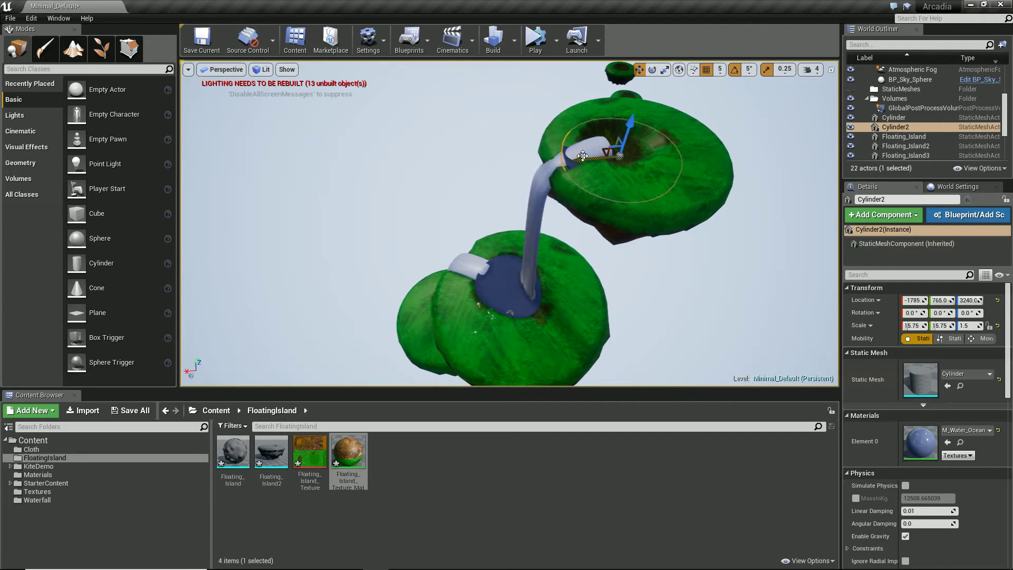
# Scale the upper island's water cylinder to 14.75, 14.75, 0.5 and move it to -2025, 890, 3405.
pyautogui.moveTo(632, 128); pyautogui.dragTo(645, 125)
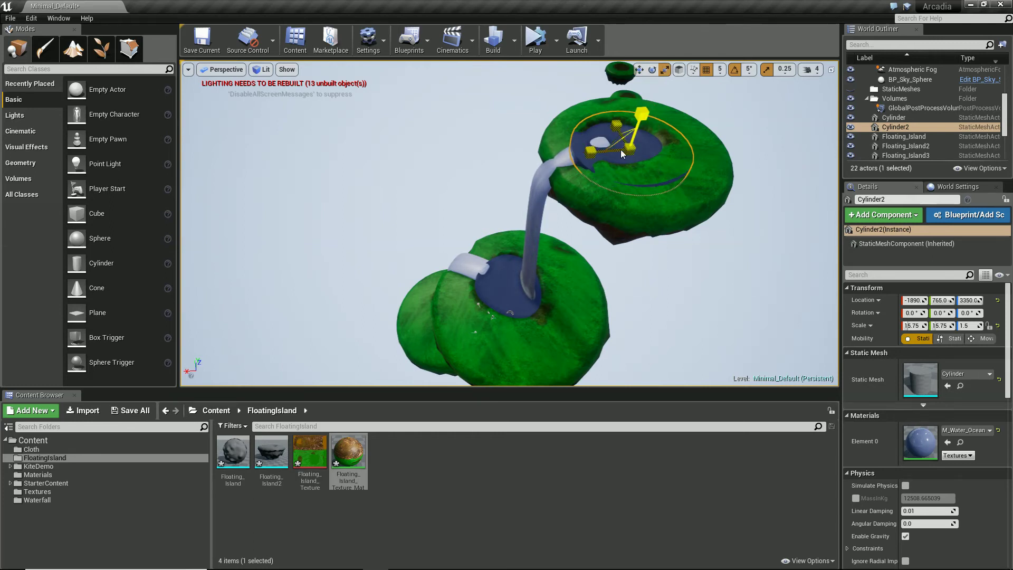
pyautogui.moveTo(723, 162); pyautogui.dragTo(715, 203)
pyautogui.moveTo(715, 203); pyautogui.dragTo(716, 200, button='right')
pyautogui.press('w')
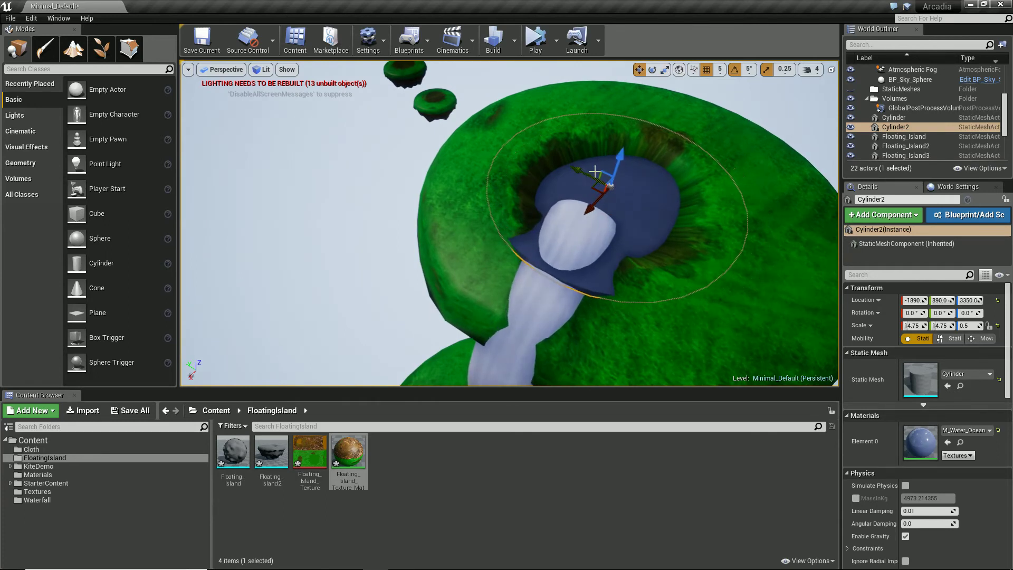
pyautogui.moveTo(597, 202); pyautogui.dragTo(633, 135)
pyautogui.press('e')
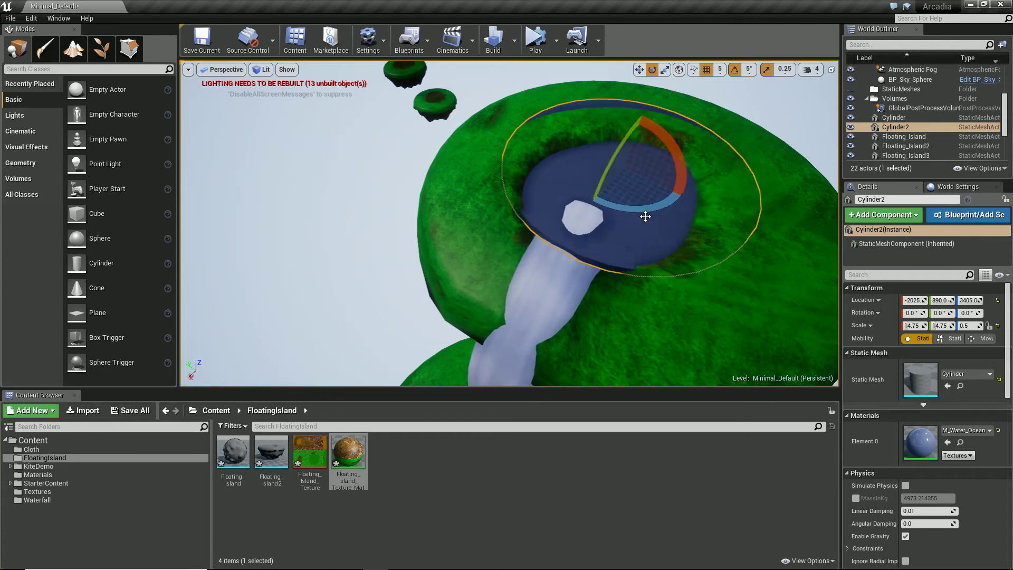
# Resize the upper island's water cylinder to scale 10.75, 10.75, 2.25 and set it in the hollow at -1825, 895, 3315.
pyautogui.press('r')
pyautogui.moveTo(622, 169); pyautogui.dragTo(814, 161)
pyautogui.moveTo(632, 136); pyautogui.dragTo(719, 5)
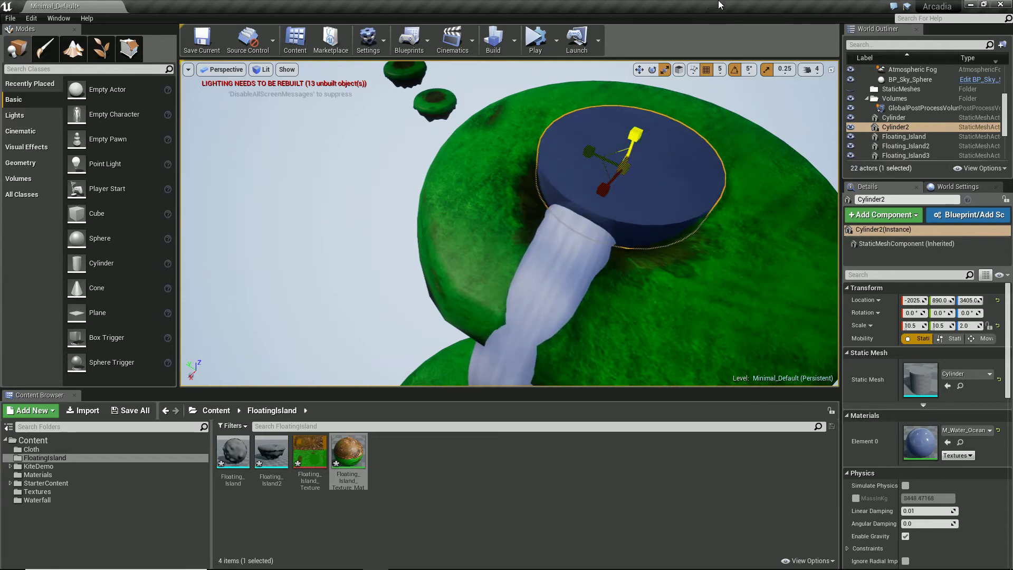
pyautogui.moveTo(612, 170)
pyautogui.mouseDown()
pyautogui.moveTo(572, 190)
pyautogui.moveTo(620, 164)
pyautogui.mouseUp()
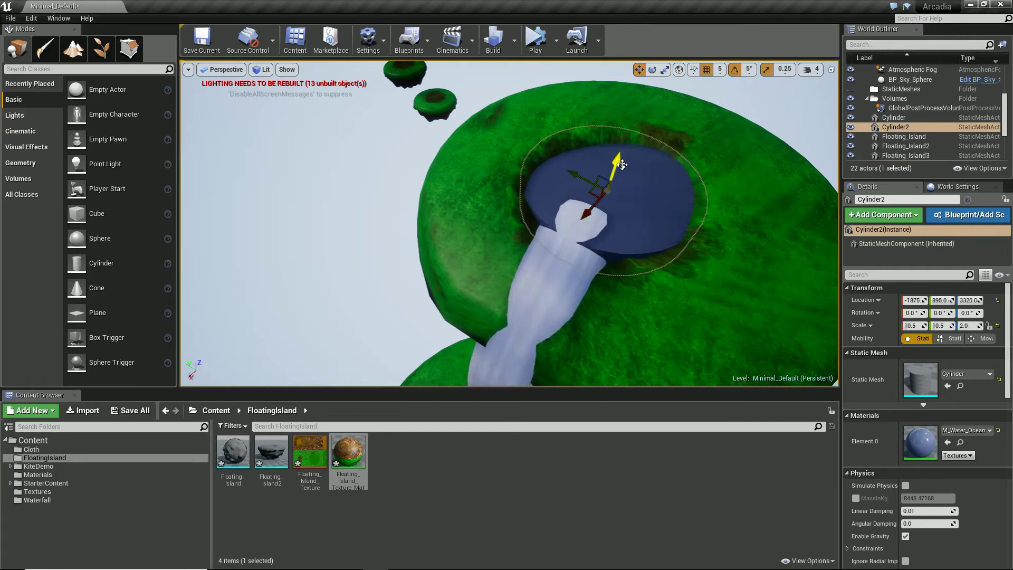
pyautogui.moveTo(628, 168); pyautogui.dragTo(628, 166)
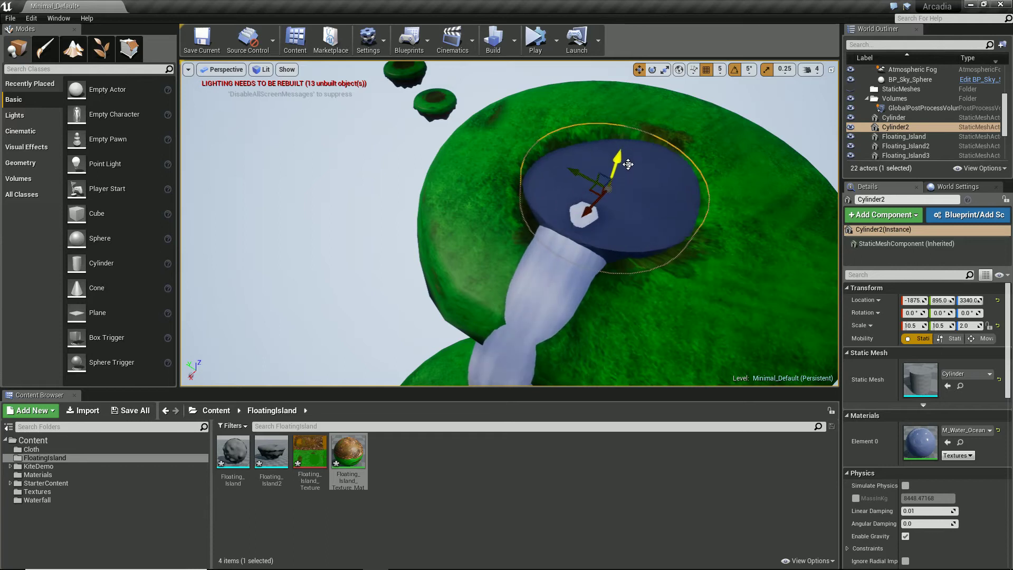
pyautogui.moveTo(625, 187)
pyautogui.mouseDown(button='right')
pyautogui.moveTo(590, 201)
pyautogui.moveTo(625, 186)
pyautogui.mouseUp(button='right')
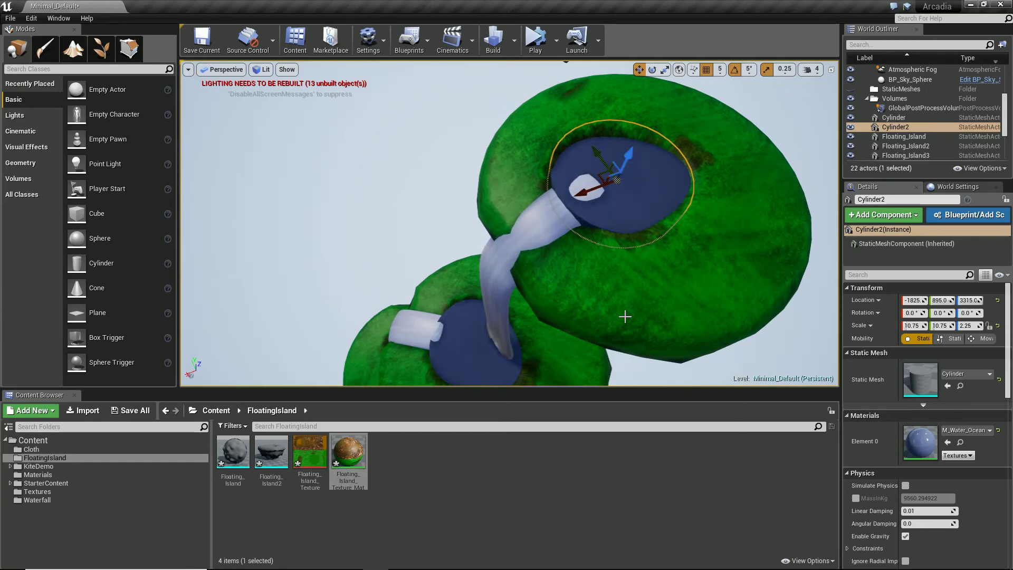
# Inspect from close up how the waterfalls meet the water pools on the upper and middle islands.
pyautogui.scroll(4, 602, 289)
pyautogui.moveTo(604, 287); pyautogui.dragTo(583, 266, button='right')
pyautogui.press('w')
pyautogui.moveTo(575, 197); pyautogui.dragTo(810, 92, button='right')
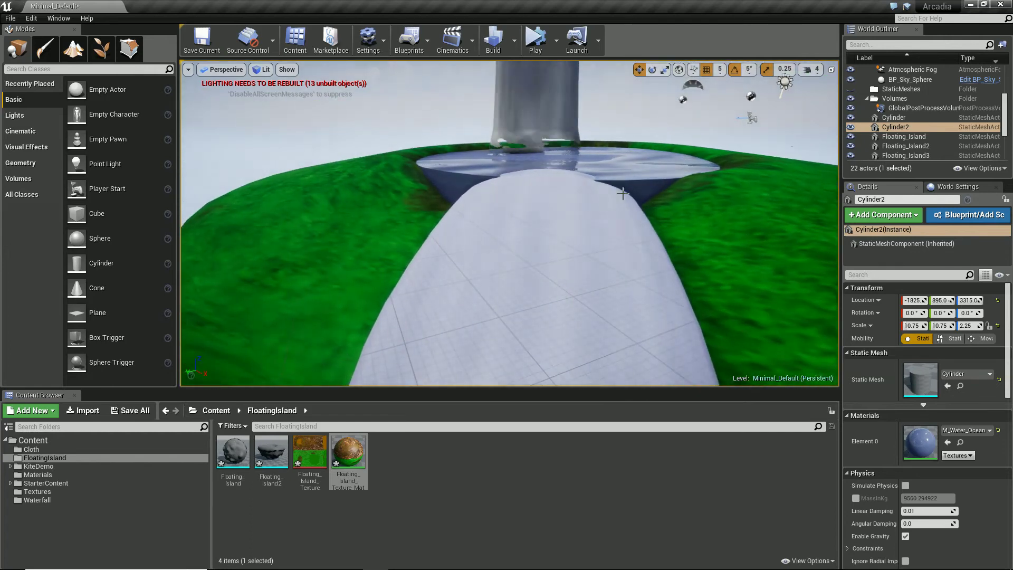
pyautogui.press('w')
pyautogui.moveTo(452, 191); pyautogui.dragTo(265, 253, button='right')
pyautogui.press('s')
pyautogui.press('a')
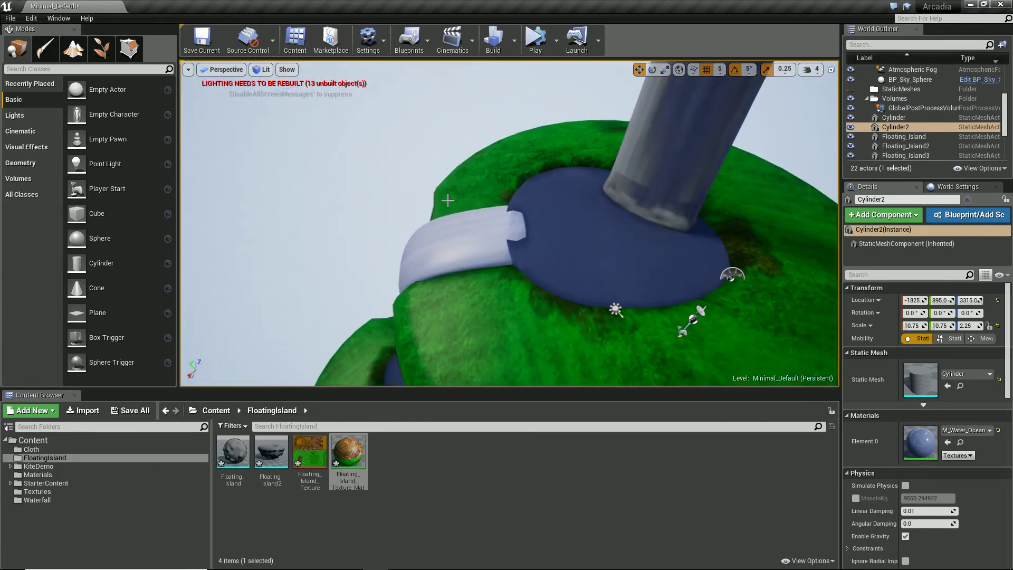
# Open the pool's M_Water_Ocean material, move its editor clear of the pools, and locate the Water Base Color node.
pyautogui.doubleClick(923, 437)
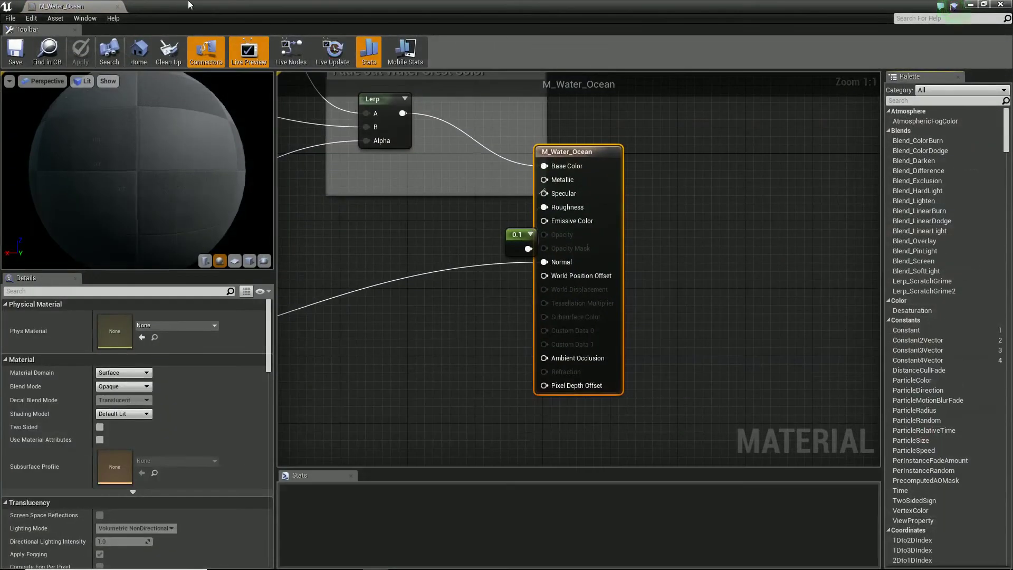
pyautogui.moveTo(186, 11); pyautogui.dragTo(473, 255)
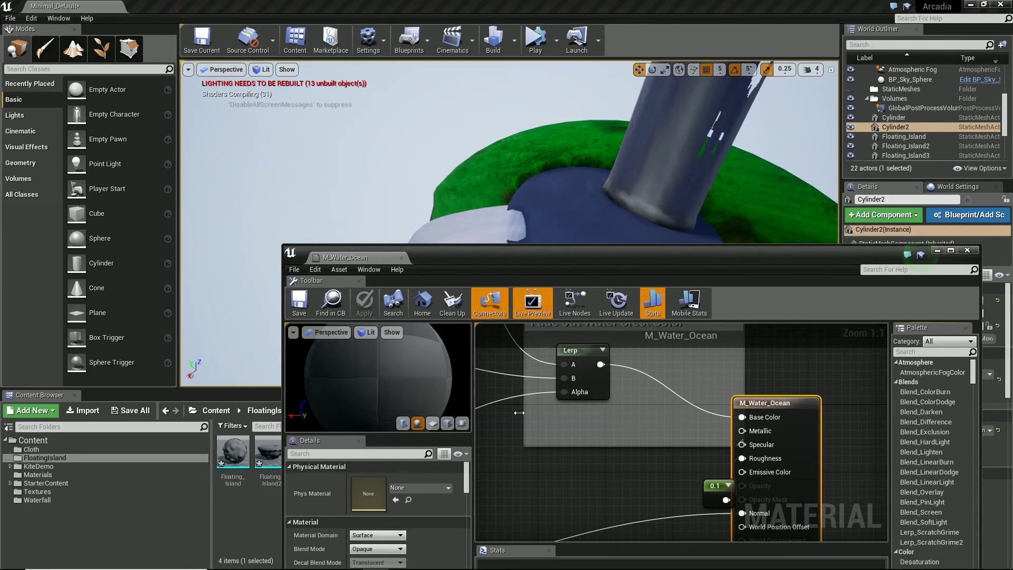
pyautogui.scroll(-2, 528, 419)
pyautogui.moveTo(517, 429); pyautogui.dragTo(666, 484, button='right')
pyautogui.moveTo(598, 435); pyautogui.dragTo(672, 511, button='right')
pyautogui.moveTo(627, 455); pyautogui.dragTo(654, 404, button='right')
pyautogui.scroll(-2, 669, 481)
pyautogui.scroll(-2, 654, 404)
pyautogui.moveTo(666, 461)
pyautogui.mouseDown(button='right')
pyautogui.moveTo(669, 407)
pyautogui.moveTo(680, 455)
pyautogui.mouseUp(button='right')
pyautogui.scroll(-3, 680, 454)
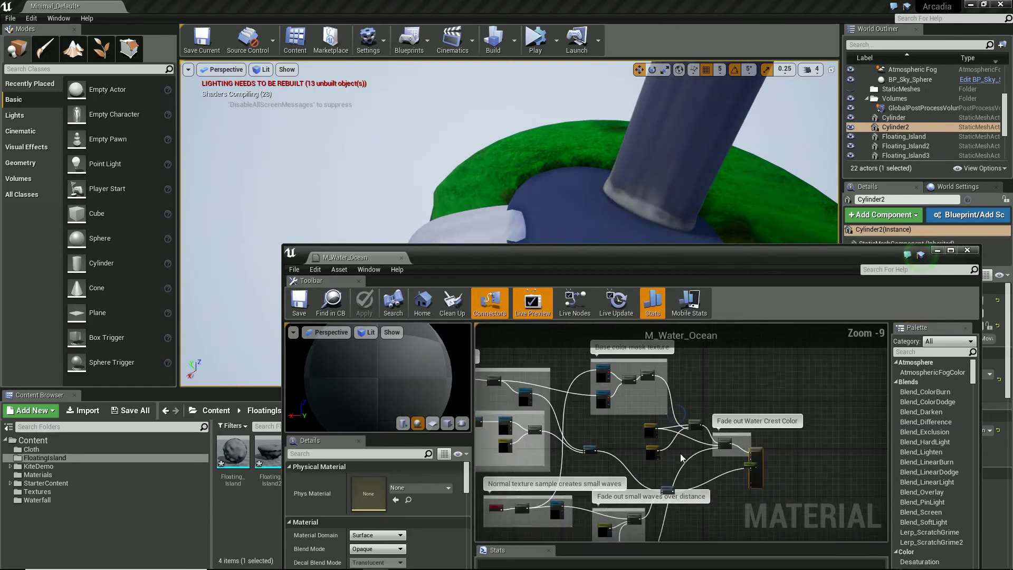
pyautogui.scroll(-1, 680, 457)
pyautogui.scroll(7, 675, 457)
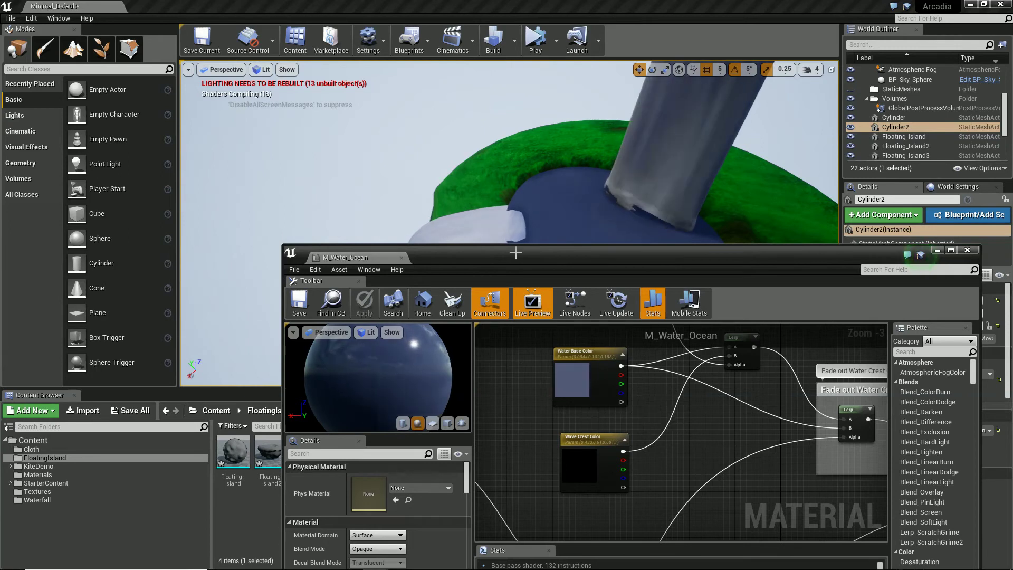
# Set Water Base Color to the colour sampled from the waterfall in the level, then apply, save and close the material.
pyautogui.click(577, 382)
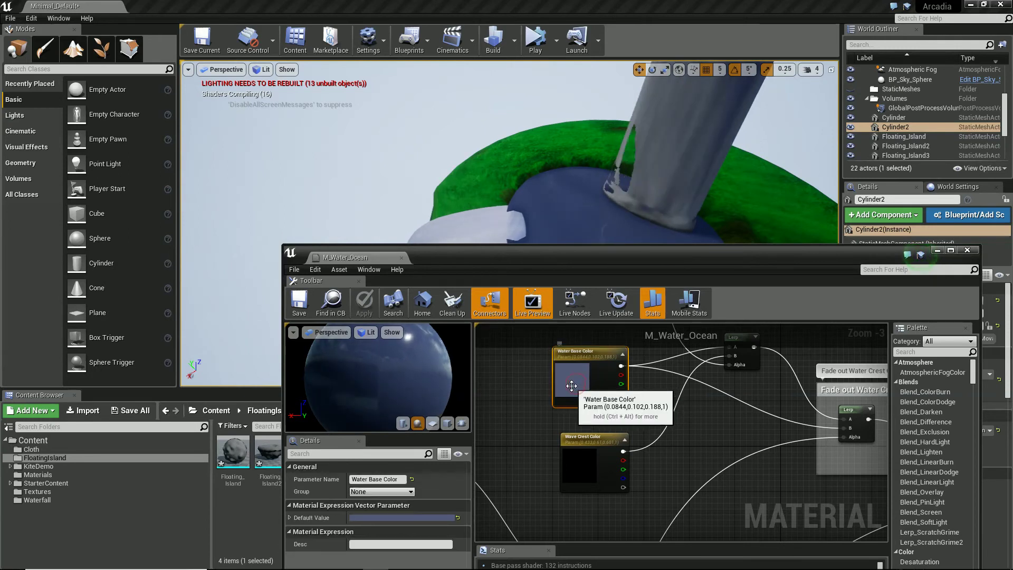
pyautogui.doubleClick(571, 386)
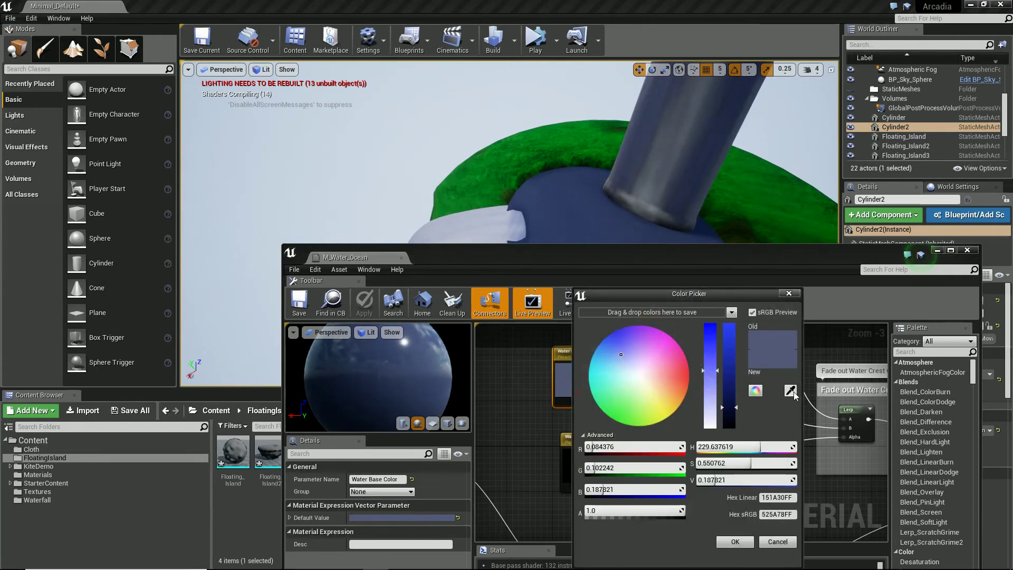
pyautogui.click(790, 390)
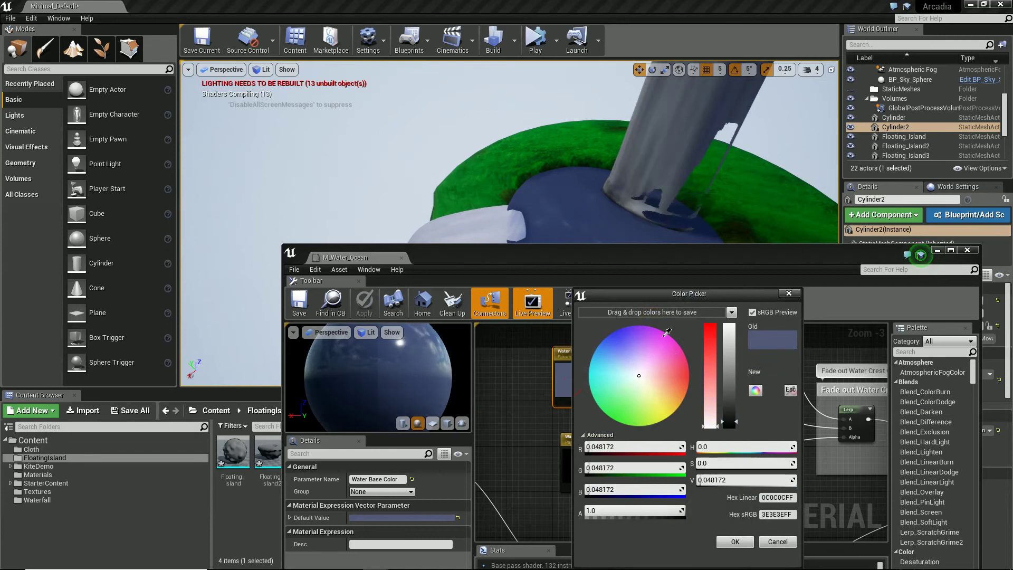
pyautogui.click(496, 218)
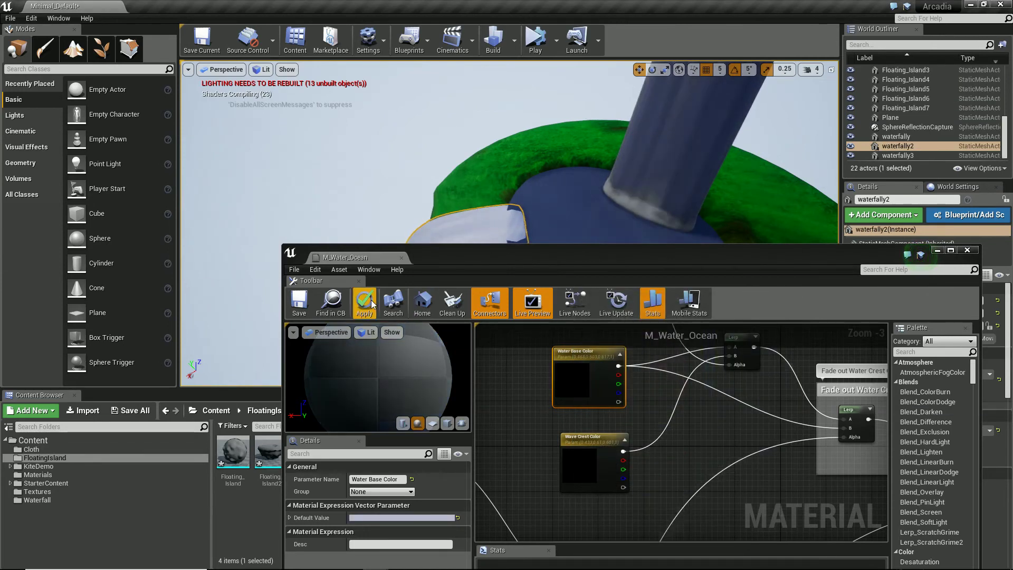
pyautogui.click(365, 303)
pyautogui.click(301, 313)
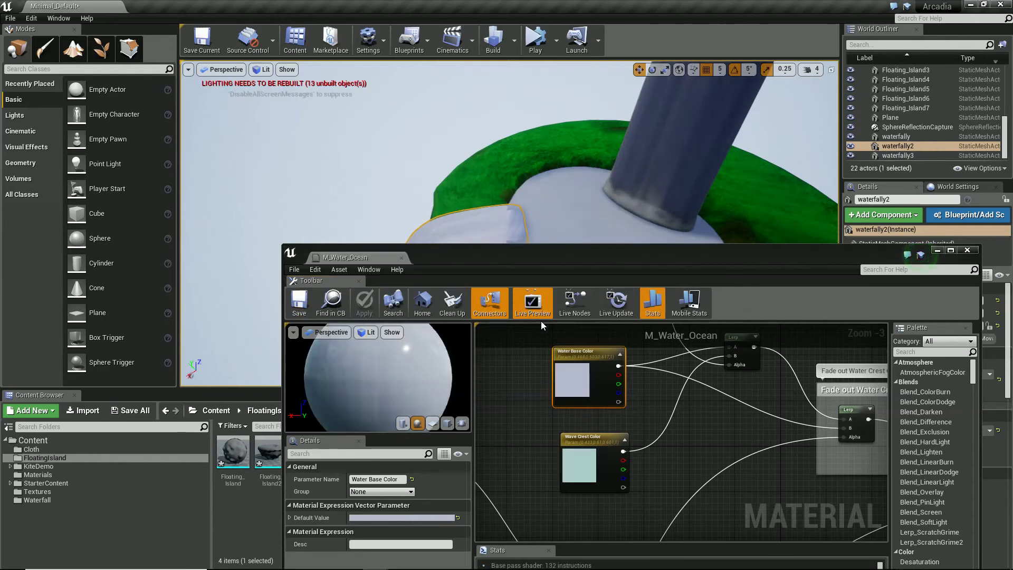
pyautogui.click(967, 250)
# Select the middle island's water cylinder and reopen its M_Water_Ocean material at the Water Base Color node.
pyautogui.moveTo(704, 254)
pyautogui.mouseDown(button='right')
pyautogui.moveTo(696, 219)
pyautogui.moveTo(671, 269)
pyautogui.moveTo(693, 269)
pyautogui.moveTo(717, 244)
pyautogui.moveTo(723, 162)
pyautogui.moveTo(727, 248)
pyautogui.moveTo(757, 247)
pyautogui.moveTo(758, 301)
pyautogui.moveTo(748, 296)
pyautogui.moveTo(755, 260)
pyautogui.moveTo(692, 276)
pyautogui.moveTo(663, 298)
pyautogui.moveTo(688, 266)
pyautogui.moveTo(696, 271)
pyautogui.mouseUp(button='right')
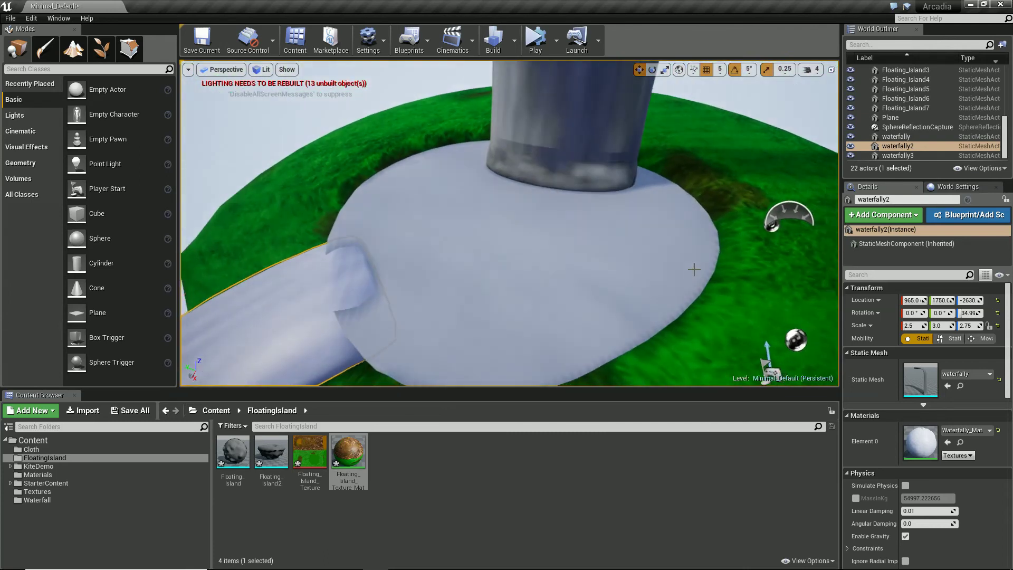
pyautogui.click(665, 286)
pyautogui.click(797, 132)
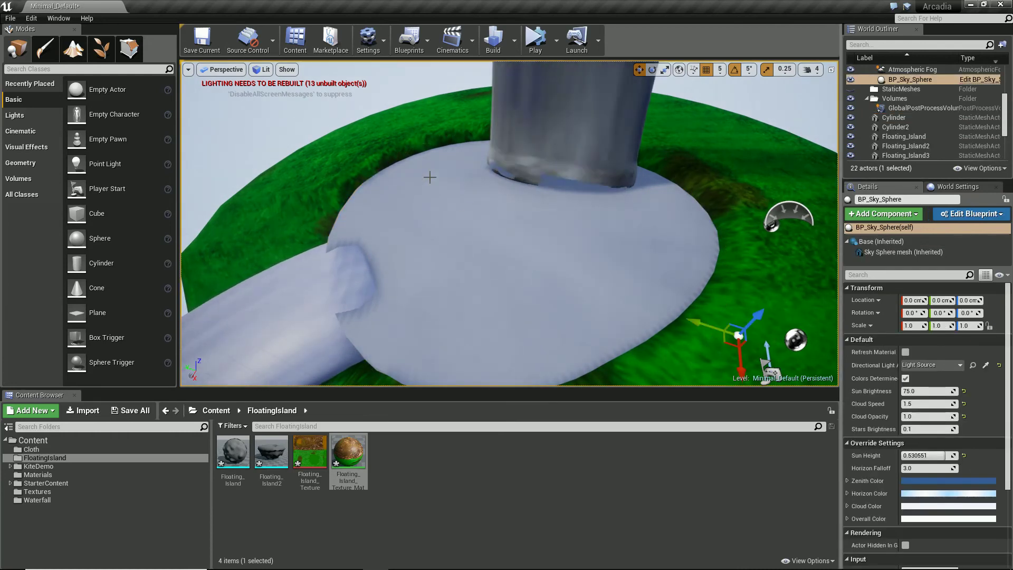
pyautogui.click(602, 309)
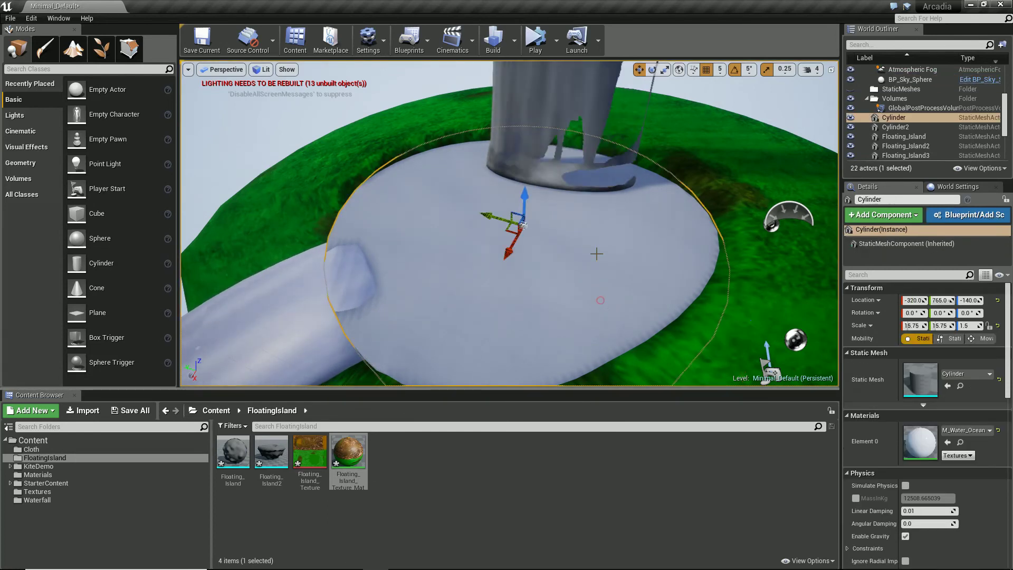
pyautogui.doubleClick(917, 440)
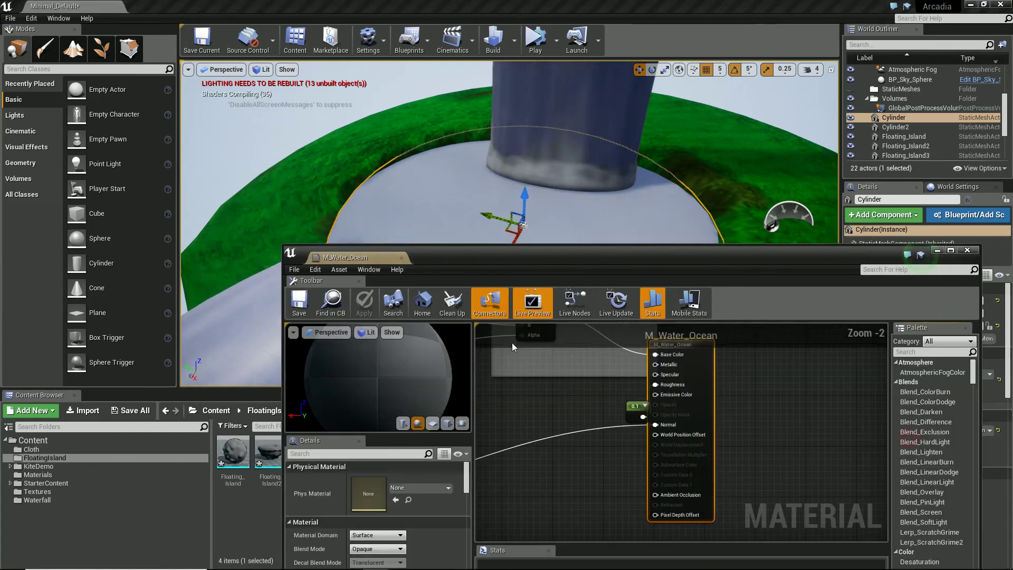
pyautogui.moveTo(531, 381); pyautogui.dragTo(847, 455, button='right')
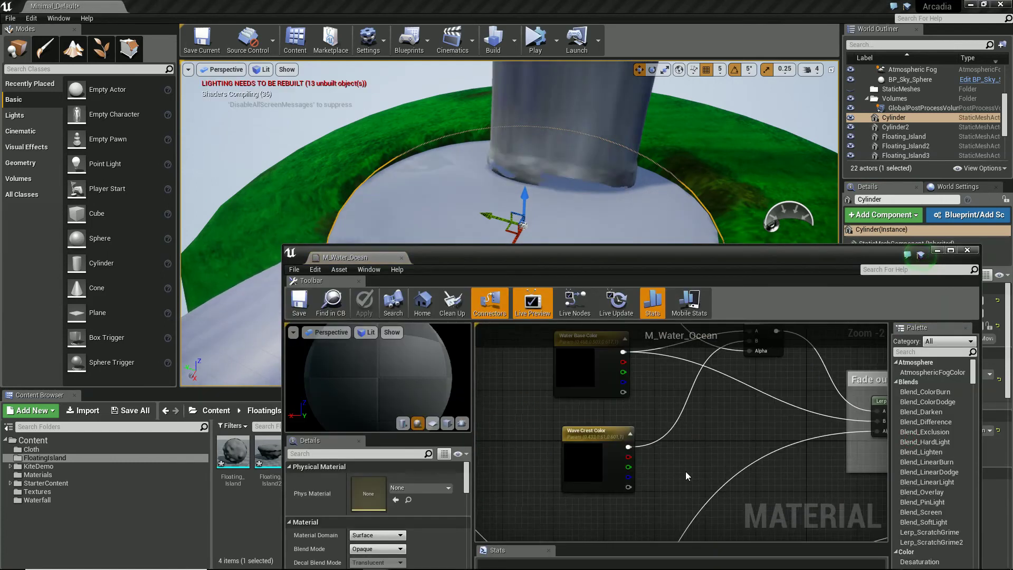
# Darken Water Base Color to saturation 0.39 and value 0.35, and save M_Water_Ocean.
pyautogui.doubleClick(575, 353)
pyautogui.click(736, 387)
pyautogui.moveTo(736, 389); pyautogui.dragTo(714, 388)
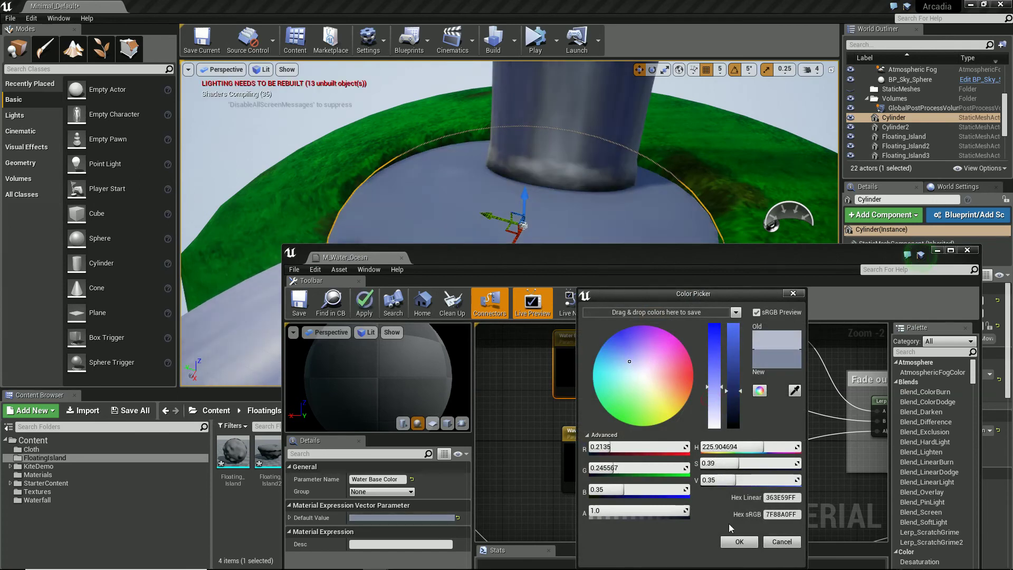
pyautogui.click(739, 542)
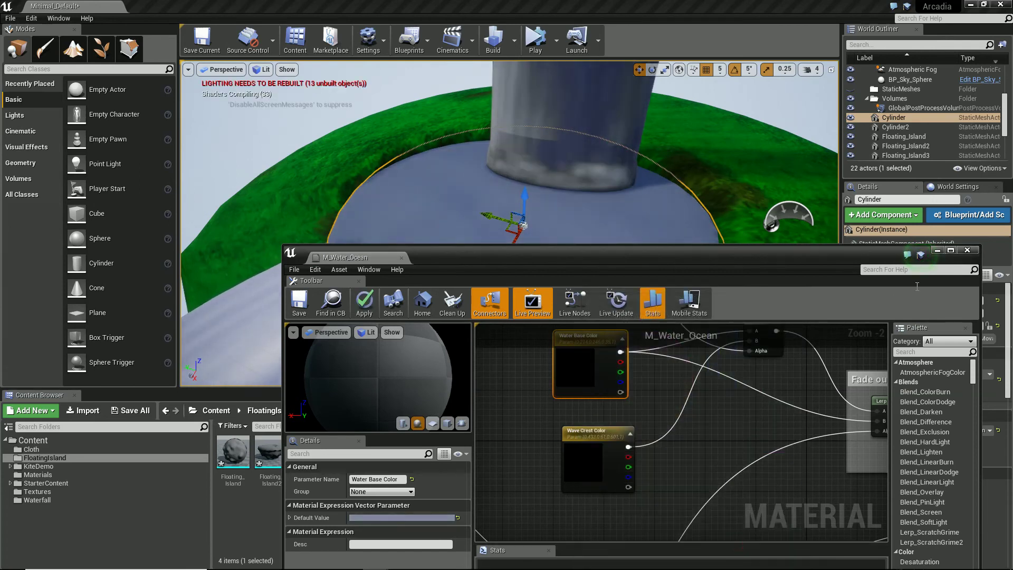
pyautogui.click(968, 251)
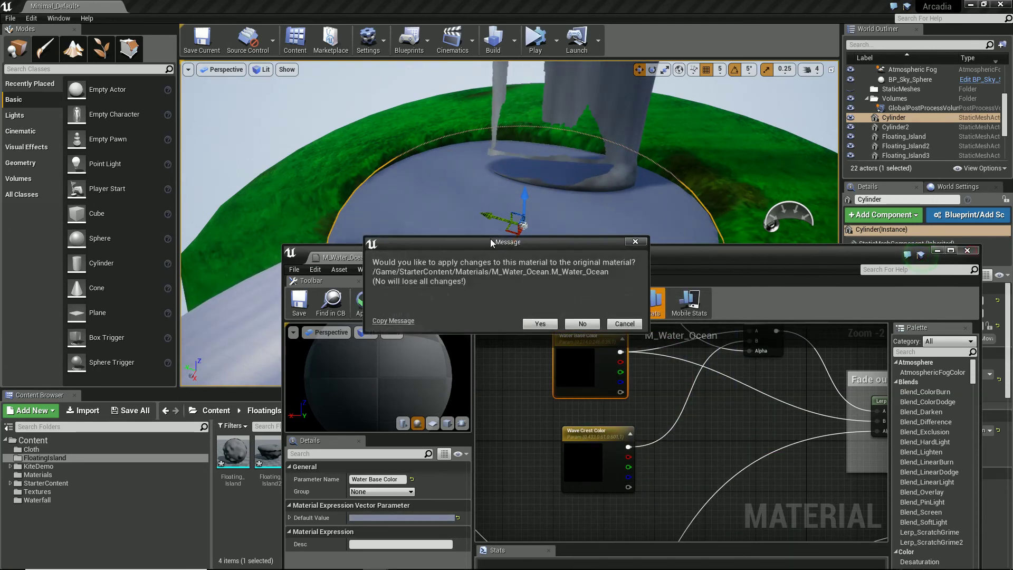
pyautogui.click(622, 325)
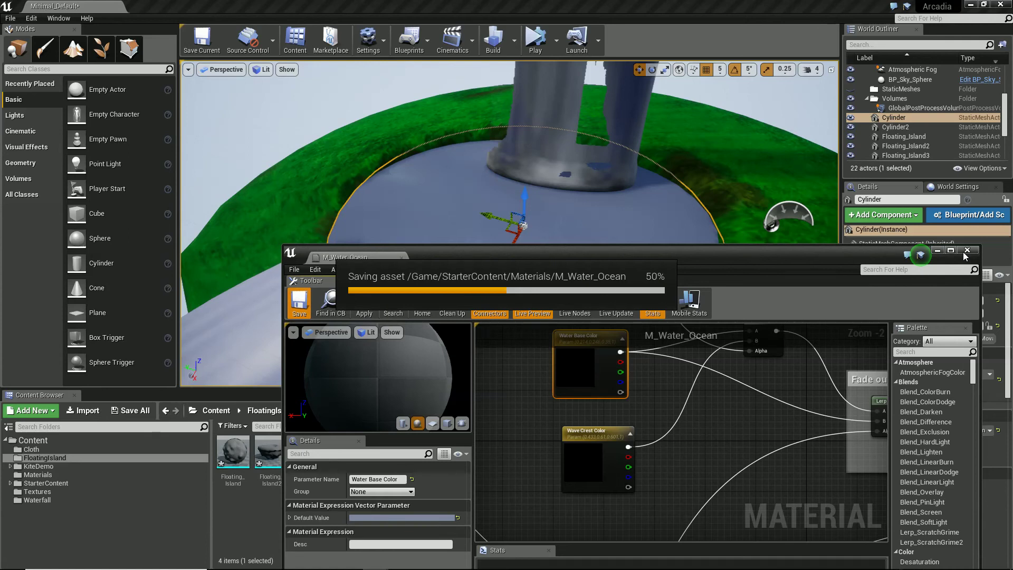
# Examine the wave normal textures and panner nodes in the M_Water_Ocean graph, then close the material editor.
pyautogui.scroll(-3, 704, 422)
pyautogui.scroll(-2, 678, 459)
pyautogui.moveTo(678, 459); pyautogui.dragTo(804, 360, button='right')
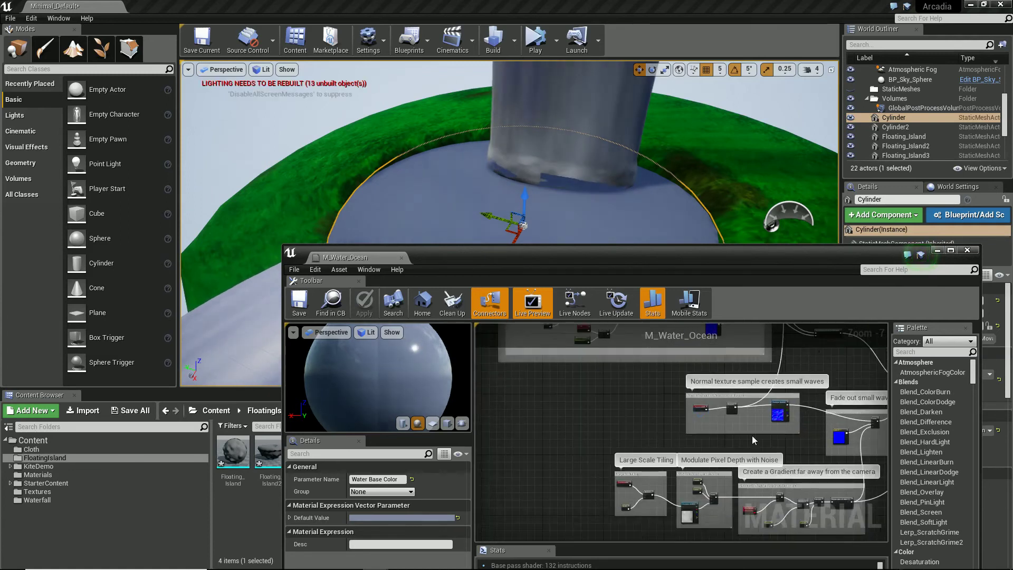
pyautogui.moveTo(660, 425); pyautogui.dragTo(652, 531, button='right')
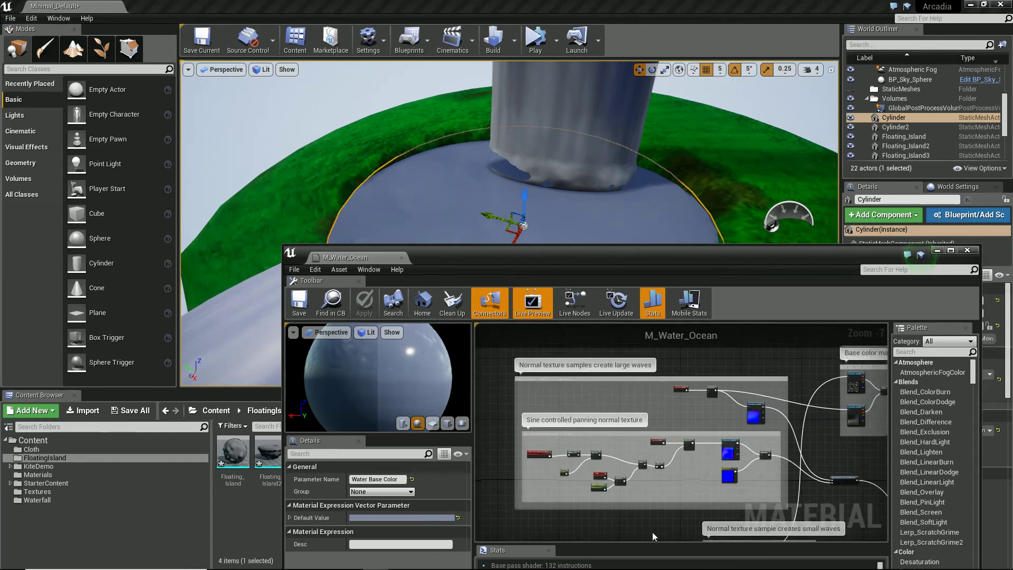
pyautogui.scroll(8, 702, 393)
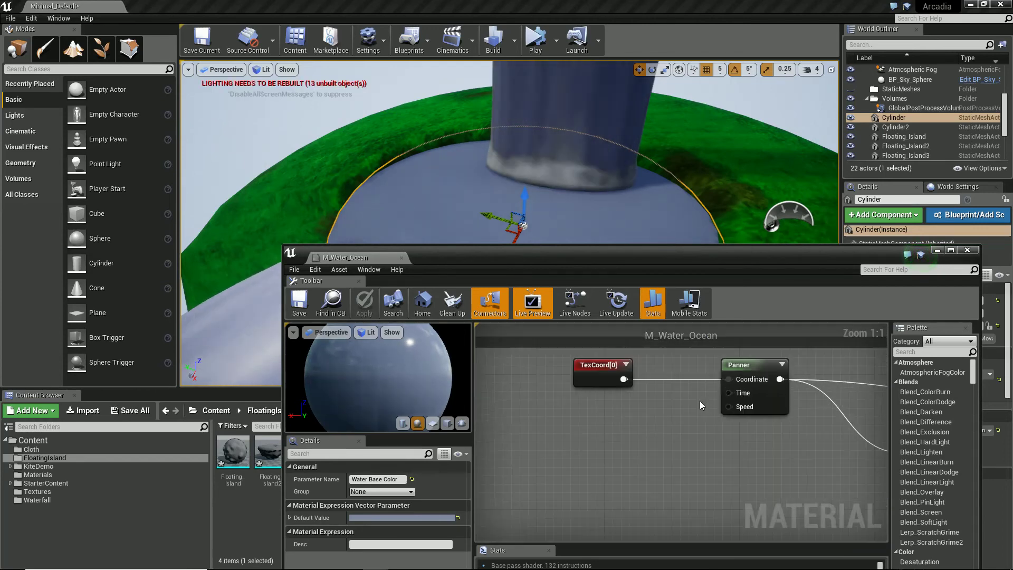
pyautogui.moveTo(697, 416); pyautogui.dragTo(599, 445, button='right')
pyautogui.moveTo(647, 470); pyautogui.dragTo(552, 407, button='right')
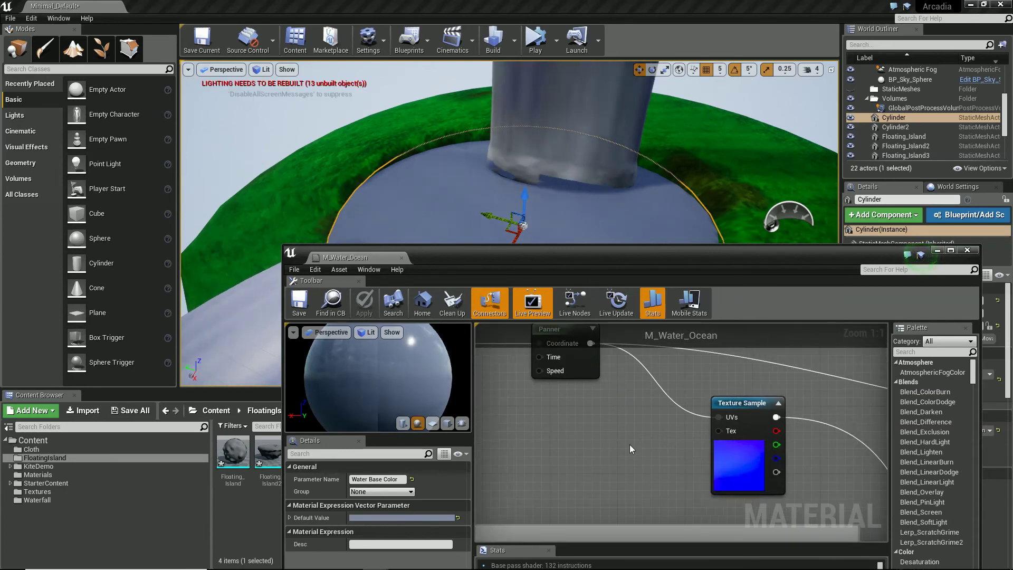
pyautogui.scroll(-2, 629, 444)
pyautogui.moveTo(629, 444); pyautogui.dragTo(523, 401, button='right')
pyautogui.moveTo(679, 446); pyautogui.dragTo(679, 476, button='right')
pyautogui.scroll(-2, 640, 486)
pyautogui.scroll(-2, 654, 481)
pyautogui.click(966, 252)
# Place a P_Steam_Lit particle emitter from StarterContent's Particles folder at the base of the middle island's waterfall.
pyautogui.moveTo(652, 234)
pyautogui.mouseDown(button='right')
pyautogui.moveTo(641, 232)
pyautogui.moveTo(666, 229)
pyautogui.moveTo(654, 232)
pyautogui.mouseUp(button='right')
pyautogui.press('s')
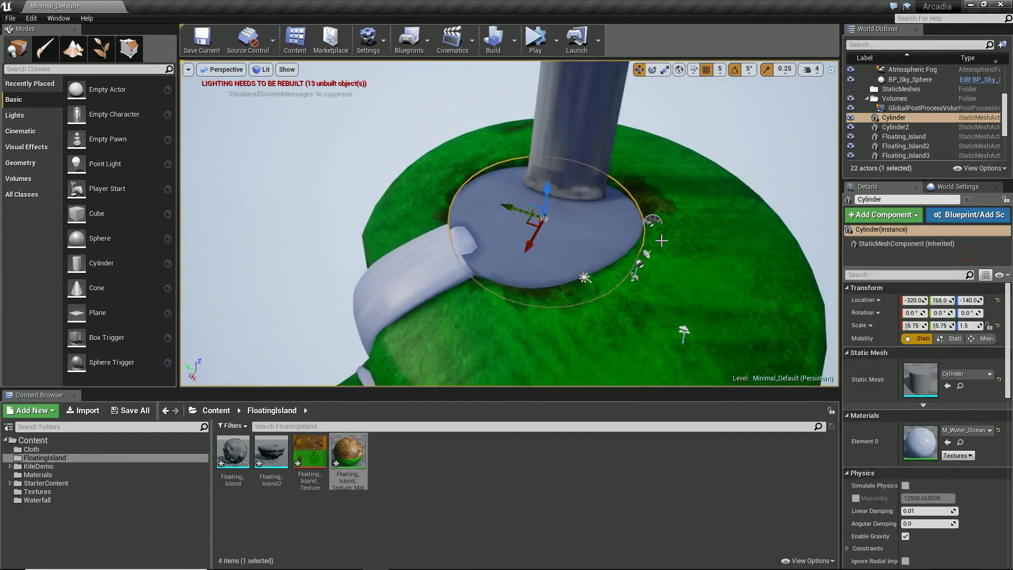
pyautogui.click(217, 411)
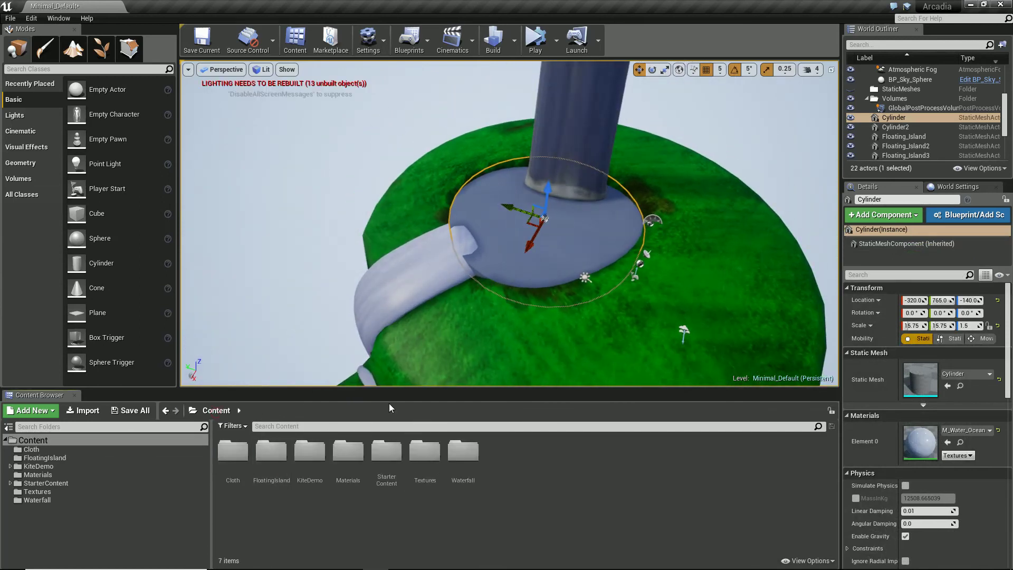
pyautogui.click(390, 469)
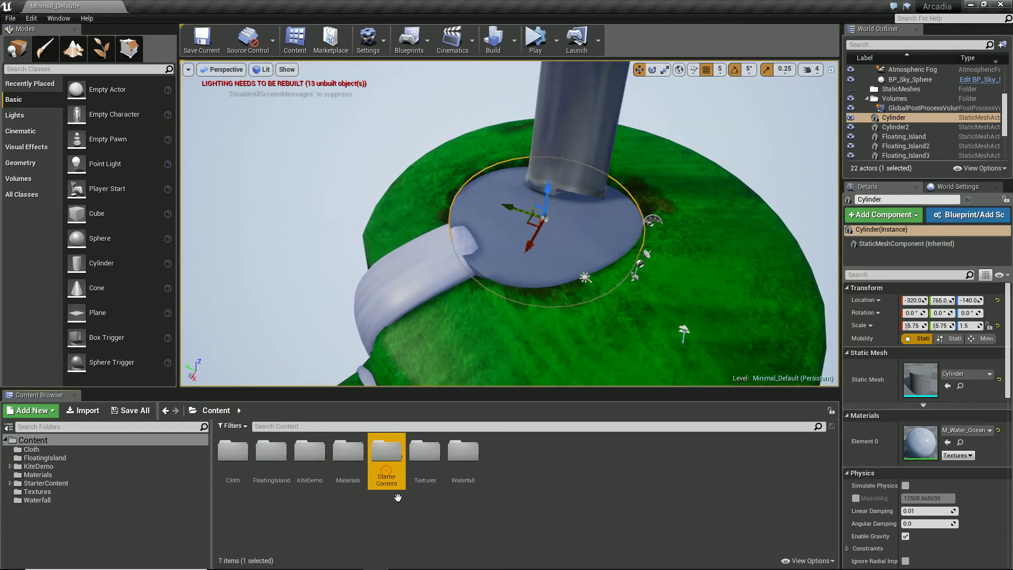
pyautogui.doubleClick(390, 468)
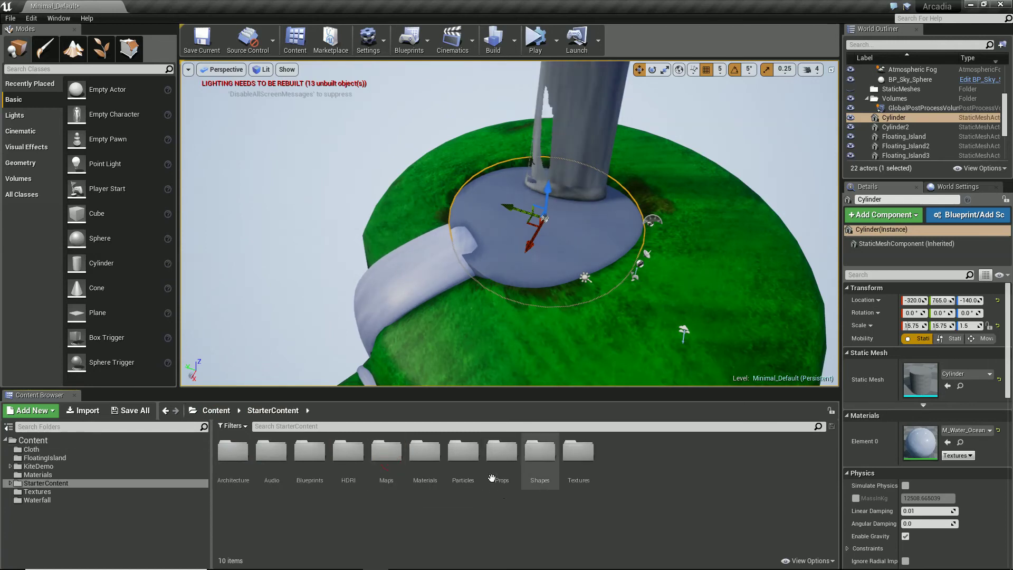
pyautogui.click(463, 451)
pyautogui.doubleClick(463, 451)
pyautogui.moveTo(465, 469); pyautogui.dragTo(570, 196)
# Enlarge the steam emitter to a scale of 5.25, 3.25, 3.25 and move it to about X -775, Y 700.
pyautogui.press('r')
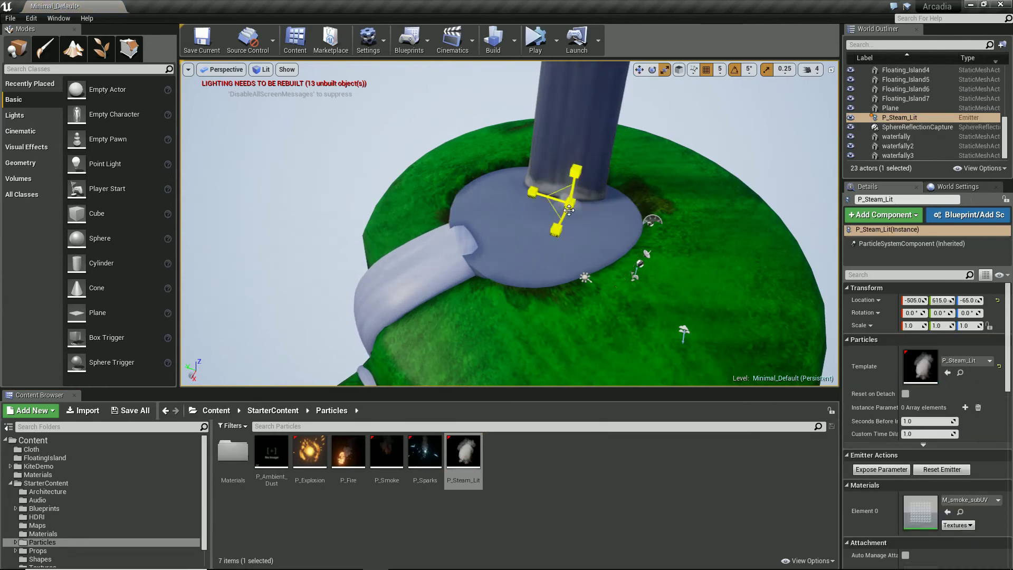
pyautogui.moveTo(543, 201); pyautogui.dragTo(450, 197)
pyautogui.moveTo(555, 232); pyautogui.dragTo(491, 281)
pyautogui.moveTo(544, 180); pyautogui.dragTo(543, 180, button='right')
pyautogui.press('w')
pyautogui.moveTo(499, 219); pyautogui.dragTo(562, 164)
# Reduce the steam emitter's scale to 3.75, 2.25, 2.25 and lower it to about Z -125.
pyautogui.press('e')
pyautogui.press('r')
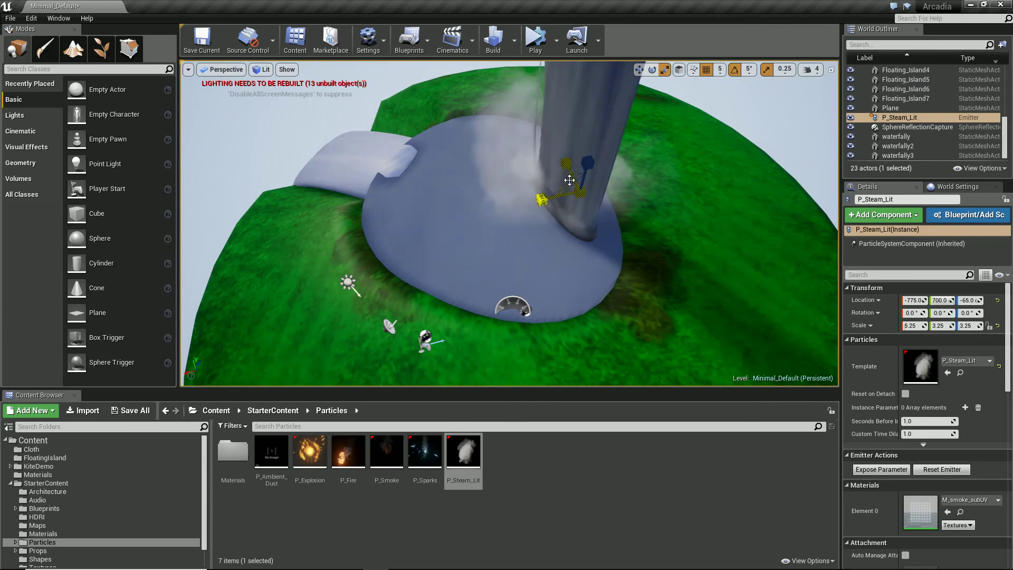
pyautogui.moveTo(559, 205); pyautogui.dragTo(617, 220)
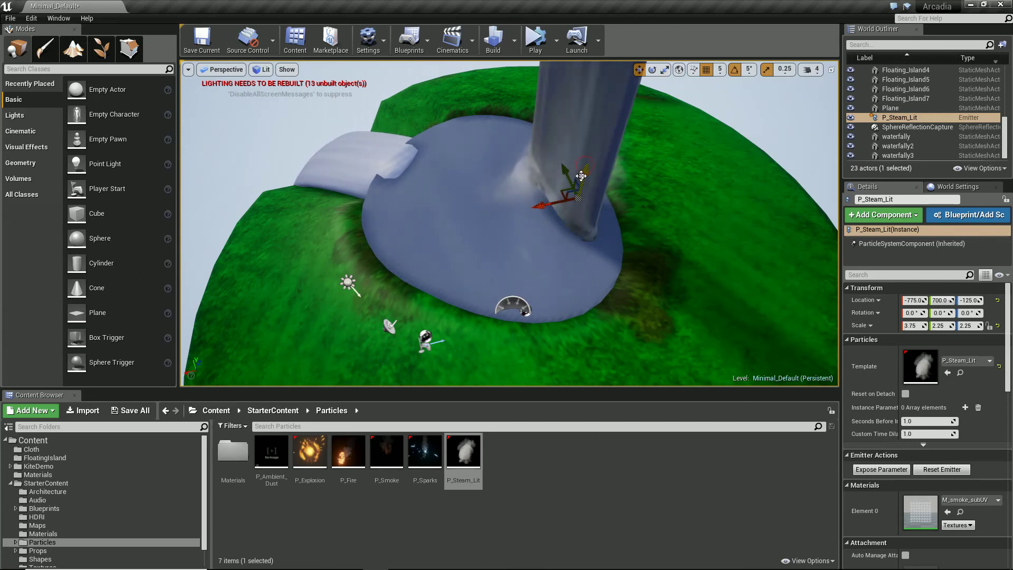
# Move the steam emitter across the middle pool to about X -495, Y 900.
pyautogui.moveTo(553, 201); pyautogui.dragTo(524, 212)
pyautogui.press('f')
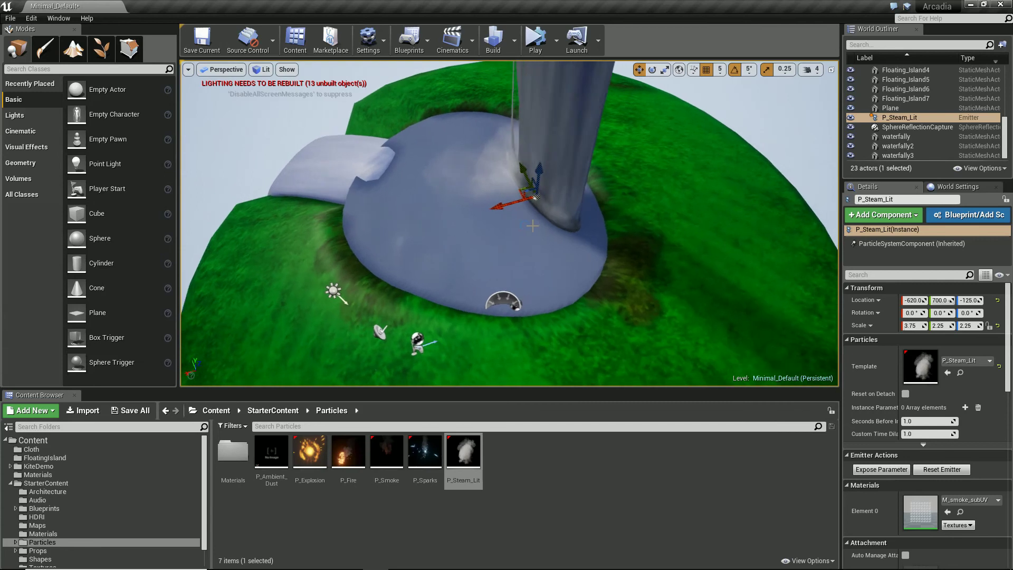
pyautogui.press('a')
pyautogui.moveTo(632, 204); pyautogui.dragTo(665, 208, button='right')
pyautogui.press('s')
pyautogui.moveTo(520, 201); pyautogui.dragTo(514, 247)
# Scale the steam emitter to 4.5, 3.0, 10.0 to build a taller, wider mist at the waterfall base.
pyautogui.press('space')
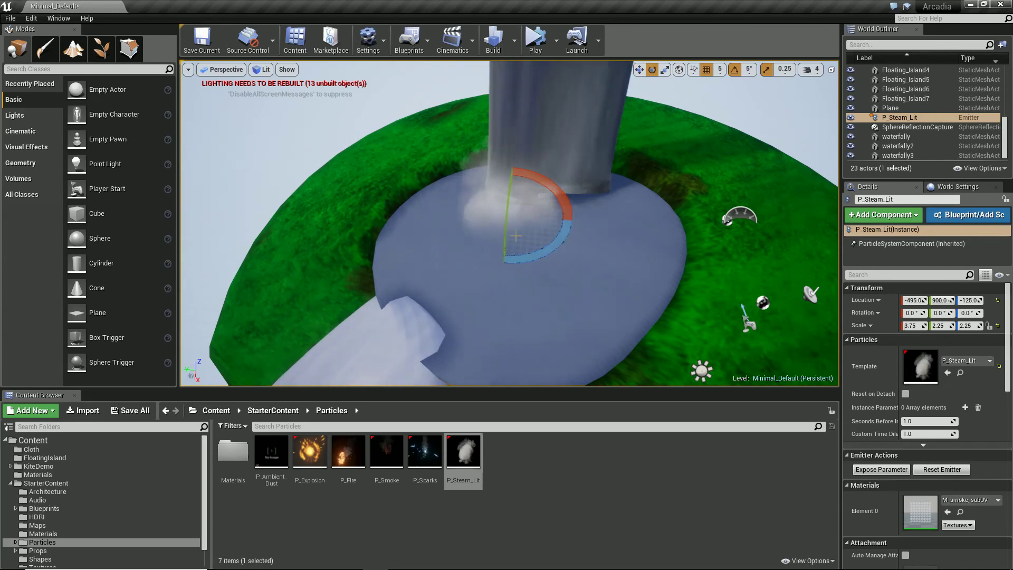
pyautogui.press('space')
pyautogui.moveTo(519, 229); pyautogui.dragTo(525, 222, button='right')
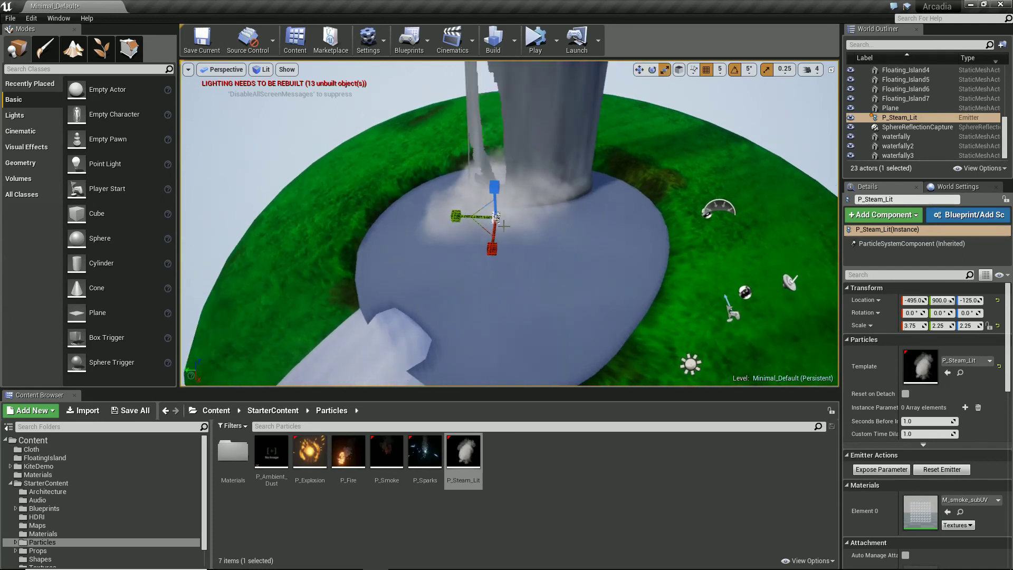
pyautogui.moveTo(495, 217); pyautogui.dragTo(494, 1)
# Duplicate the steam emitter and place the copy across the waterfall's base at about X -800, Y 465, Z -330.
pyautogui.moveTo(496, 251); pyautogui.dragTo(496, 256, button='right')
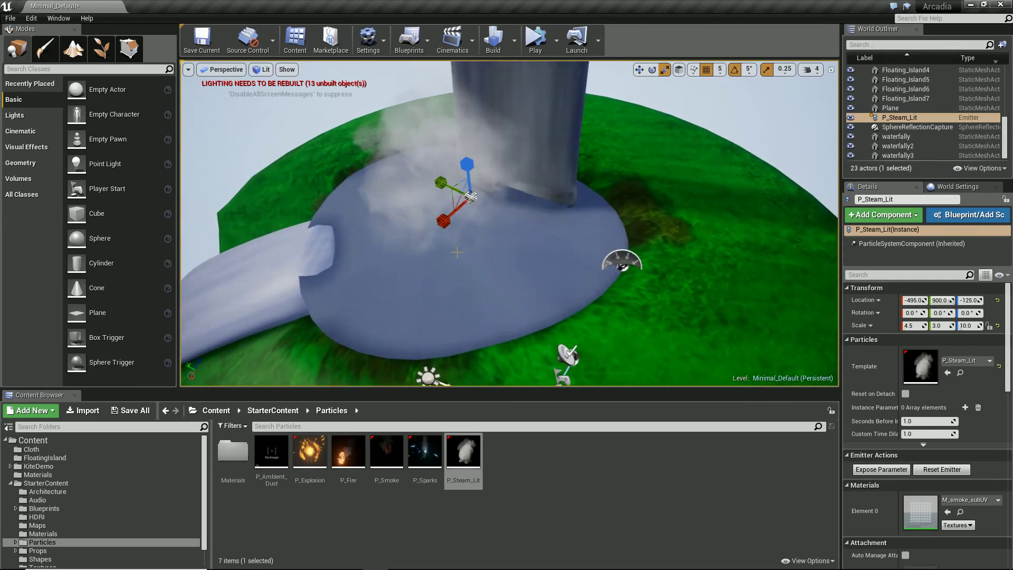
pyautogui.press('w')
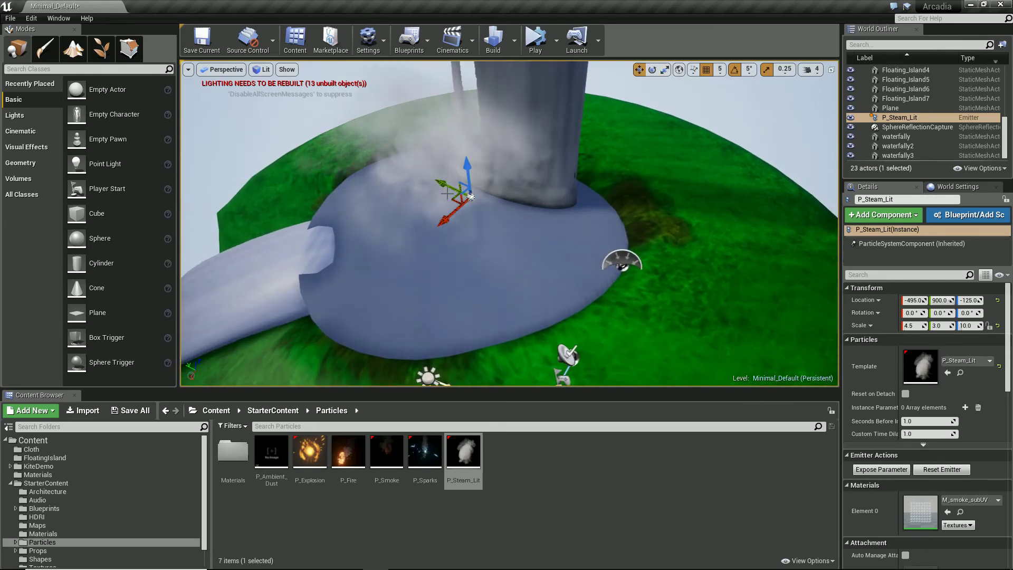
pyautogui.keyDown('alt'); pyautogui.moveTo(436, 173); pyautogui.dragTo(585, 223); pyautogui.keyUp('alt')
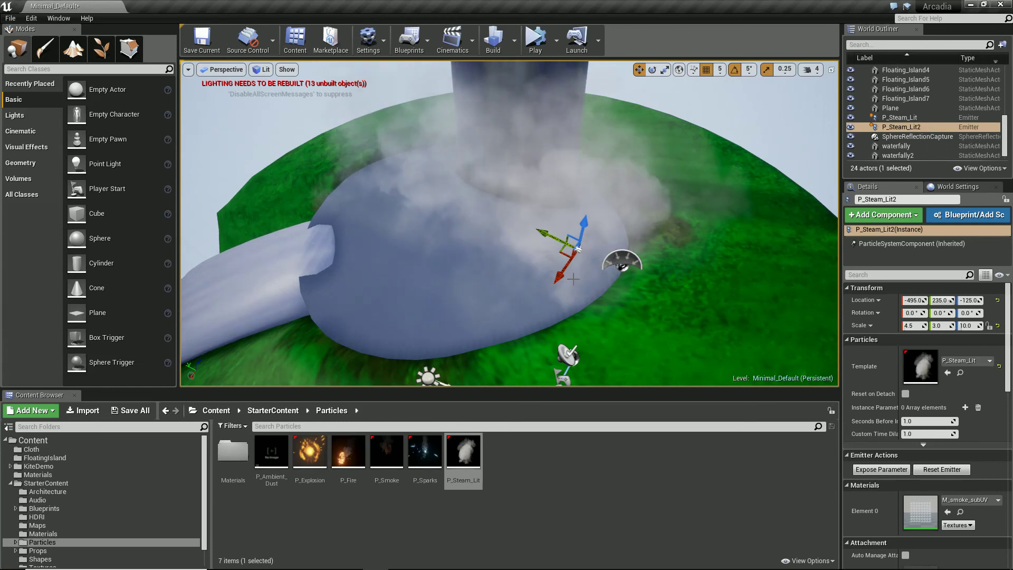
pyautogui.moveTo(561, 280); pyautogui.dragTo(549, 195)
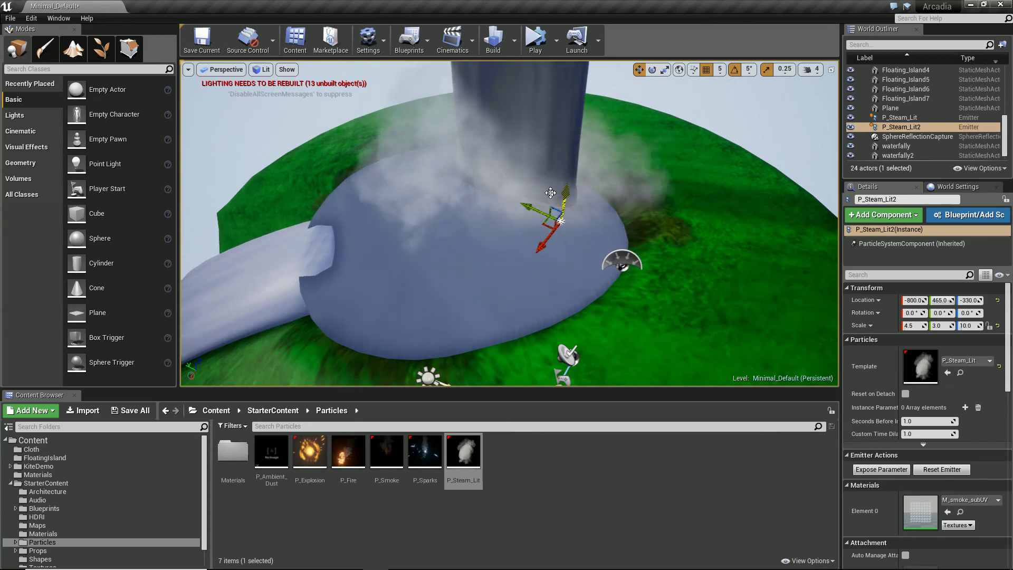
# Select the original P_Steam_Lit emitter and reduce its X scale to 3.5.
pyautogui.moveTo(519, 252)
pyautogui.mouseDown(button='right')
pyautogui.moveTo(507, 253)
pyautogui.moveTo(507, 242)
pyautogui.moveTo(548, 249)
pyautogui.moveTo(551, 223)
pyautogui.moveTo(522, 253)
pyautogui.mouseUp(button='right')
pyautogui.press('s')
pyautogui.press('w')
pyautogui.press('d')
pyautogui.press('w')
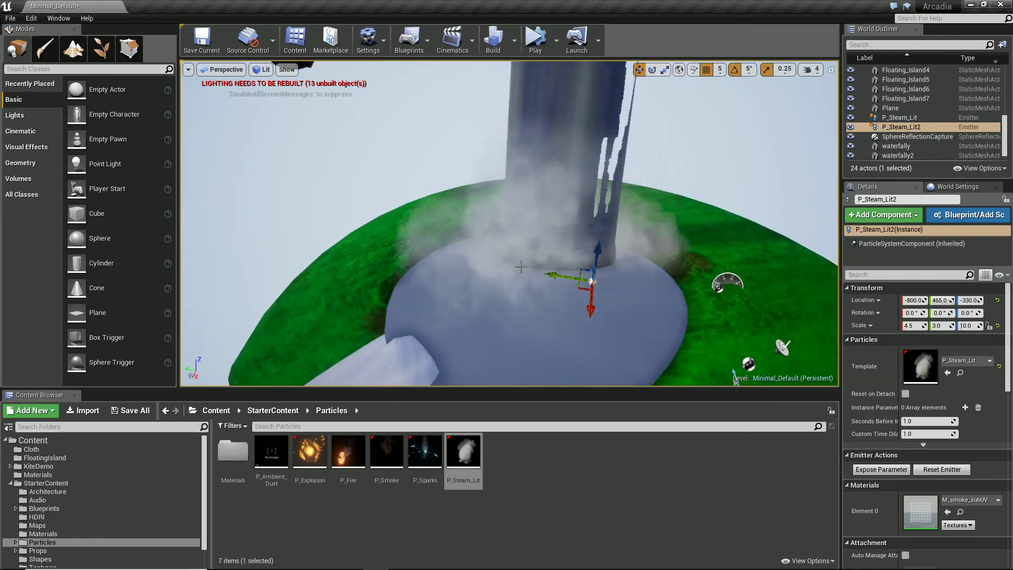
pyautogui.click(886, 119)
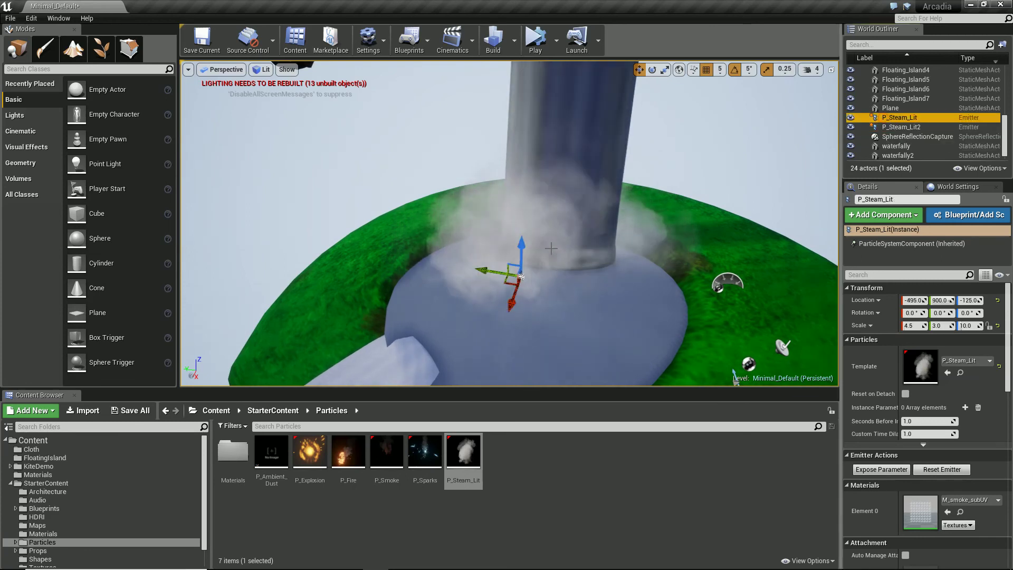
pyautogui.press('e')
pyautogui.press('r')
pyautogui.moveTo(514, 304); pyautogui.dragTo(530, 274)
# Lower the original steam emitter and push it toward the waterfall, to about X -665, Y 900, Z -355.
pyautogui.press('w')
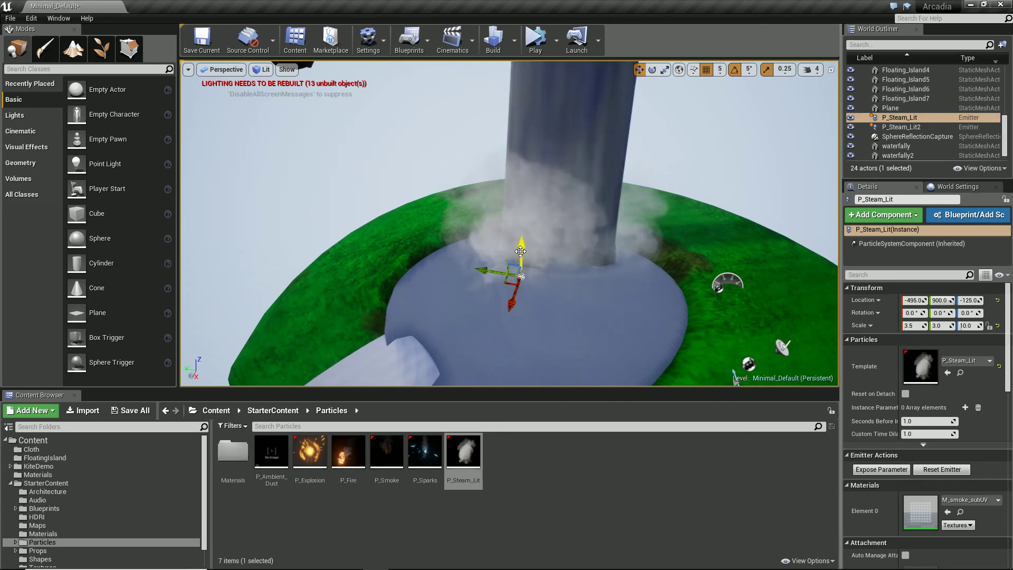
pyautogui.moveTo(520, 251); pyautogui.dragTo(532, 283)
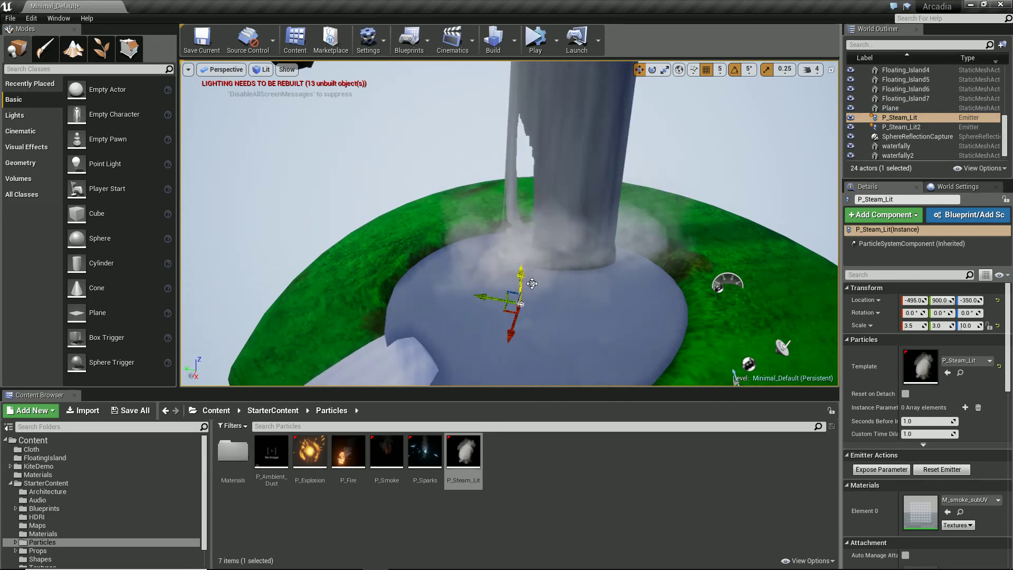
pyautogui.moveTo(512, 335); pyautogui.dragTo(518, 317)
# Duplicate P_Steam_Lit onto the lowest island's pool at about X 1085, Y 1595, Z -3005.
pyautogui.moveTo(515, 291)
pyautogui.mouseDown(button='right')
pyautogui.moveTo(533, 339)
pyautogui.moveTo(578, 241)
pyautogui.moveTo(512, 304)
pyautogui.moveTo(520, 284)
pyautogui.mouseUp(button='right')
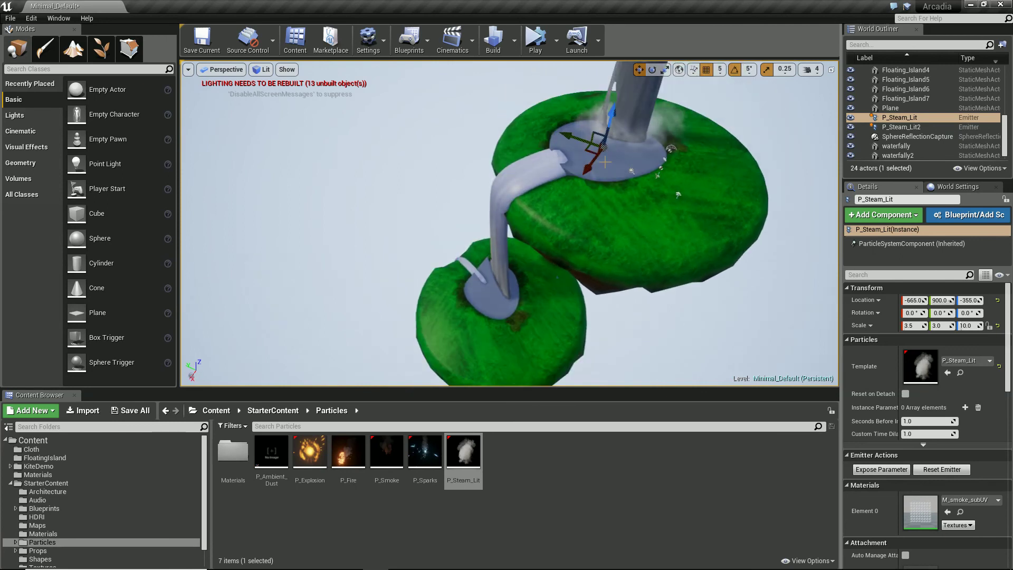
pyautogui.keyDown('alt'); pyautogui.moveTo(590, 151); pyautogui.dragTo(530, 183); pyautogui.keyUp('alt')
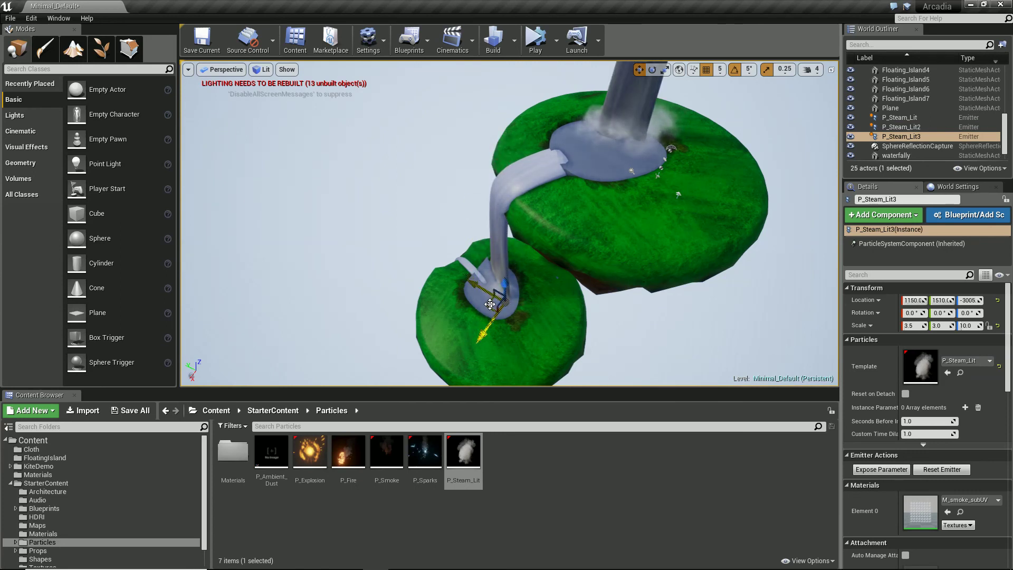
pyautogui.moveTo(544, 303); pyautogui.dragTo(546, 304)
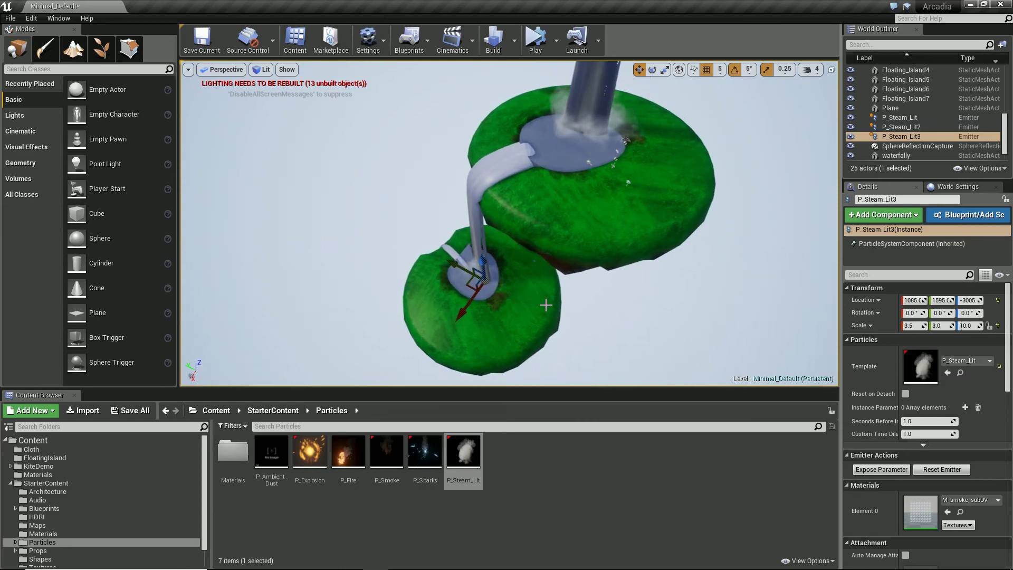
pyautogui.click(629, 307)
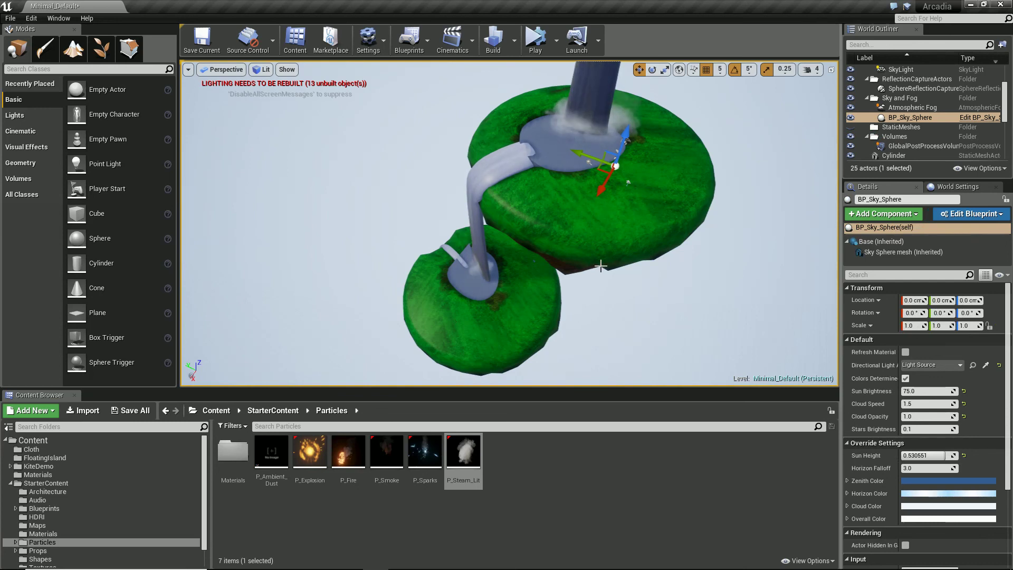
# Raise P_Steam_Lit3 to about X 1120, Y 1590, Z -2815 at the lowest waterfall's base and scale it to 2.25, 5.5, 8.75.
pyautogui.click(473, 274)
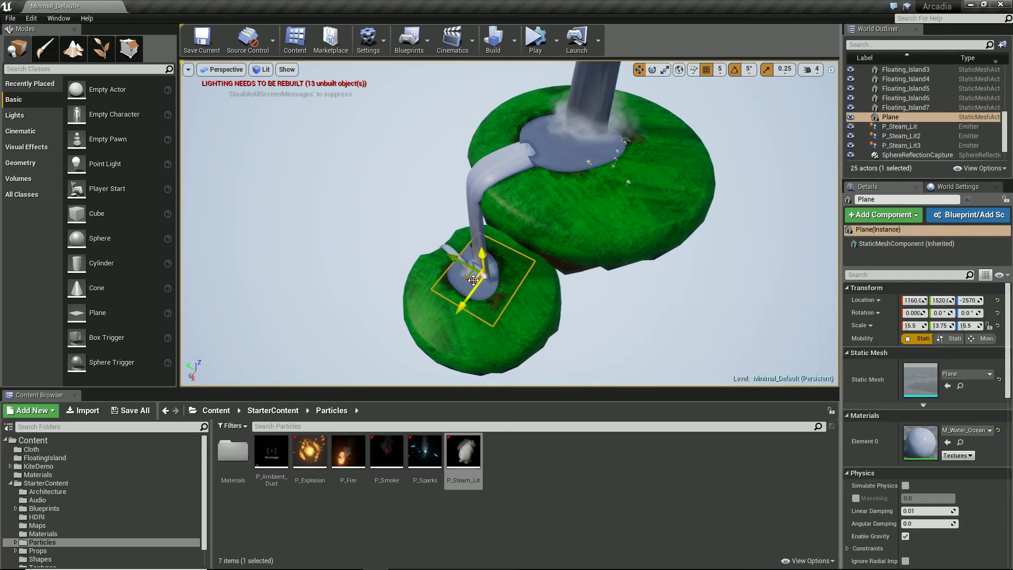
pyautogui.press('f')
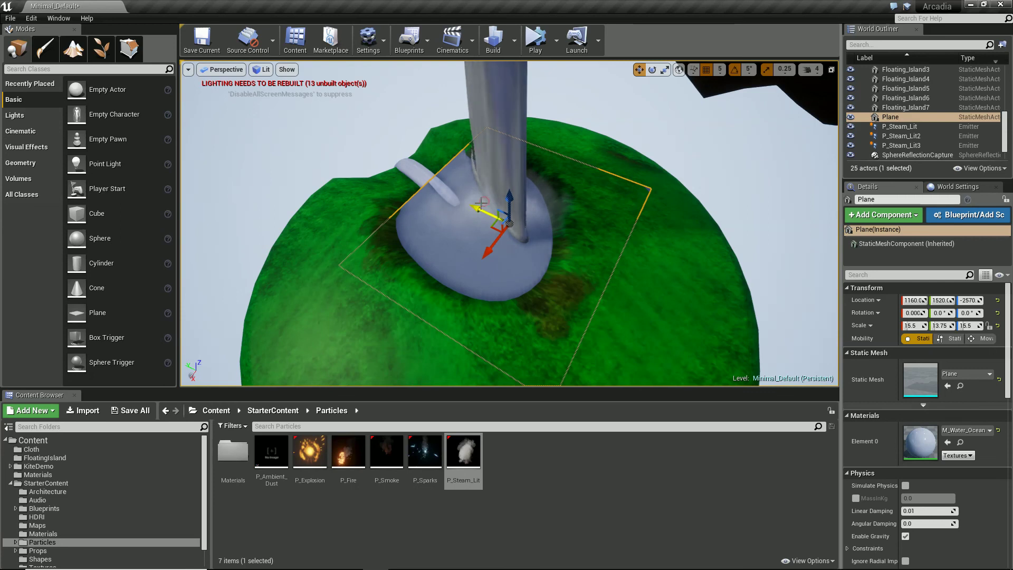
pyautogui.click(912, 147)
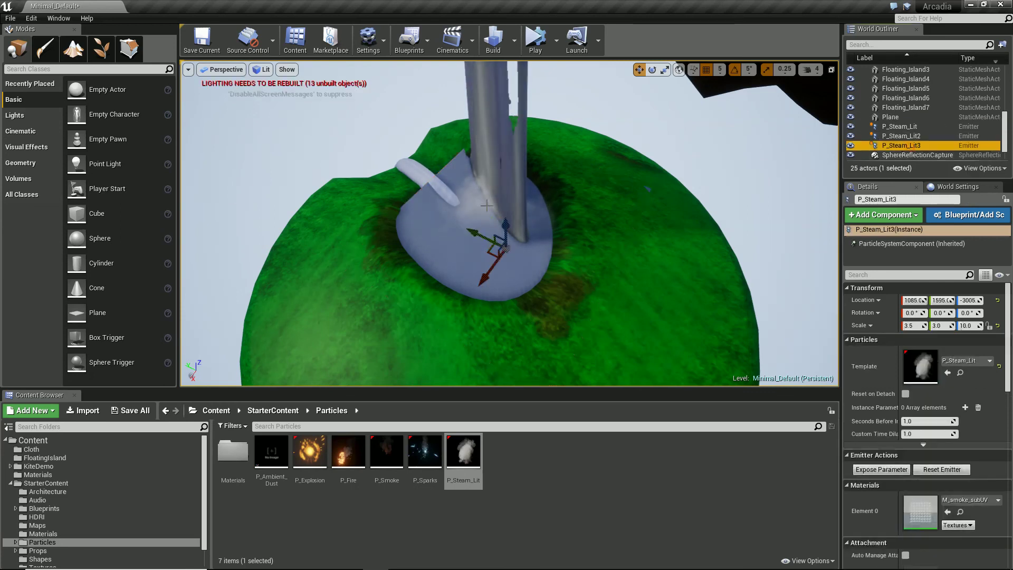
pyautogui.moveTo(505, 232)
pyautogui.mouseDown()
pyautogui.moveTo(505, 214)
pyautogui.moveTo(491, 237)
pyautogui.mouseUp()
pyautogui.press('space')
pyautogui.press('space')
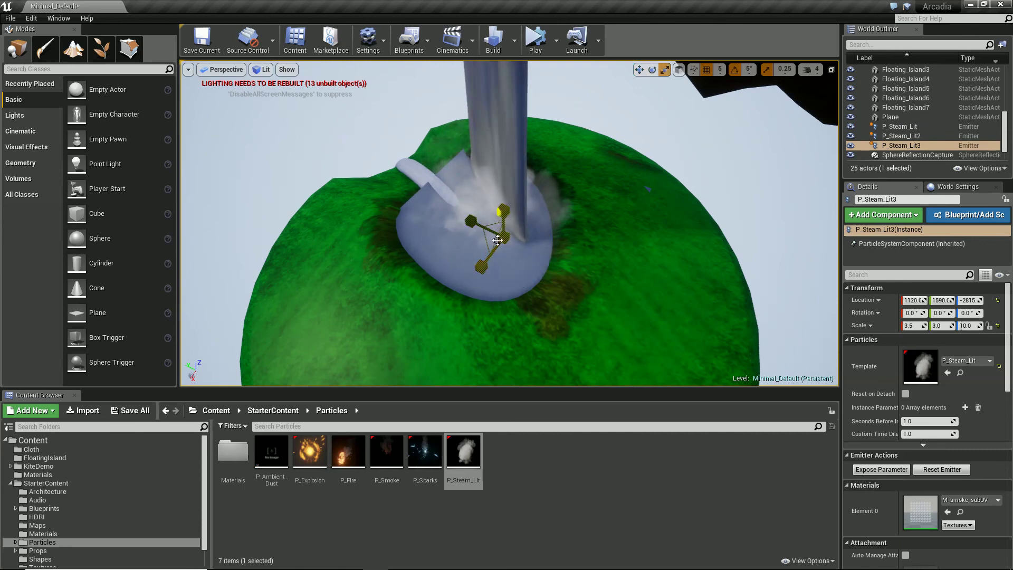
pyautogui.moveTo(503, 237); pyautogui.dragTo(579, 215)
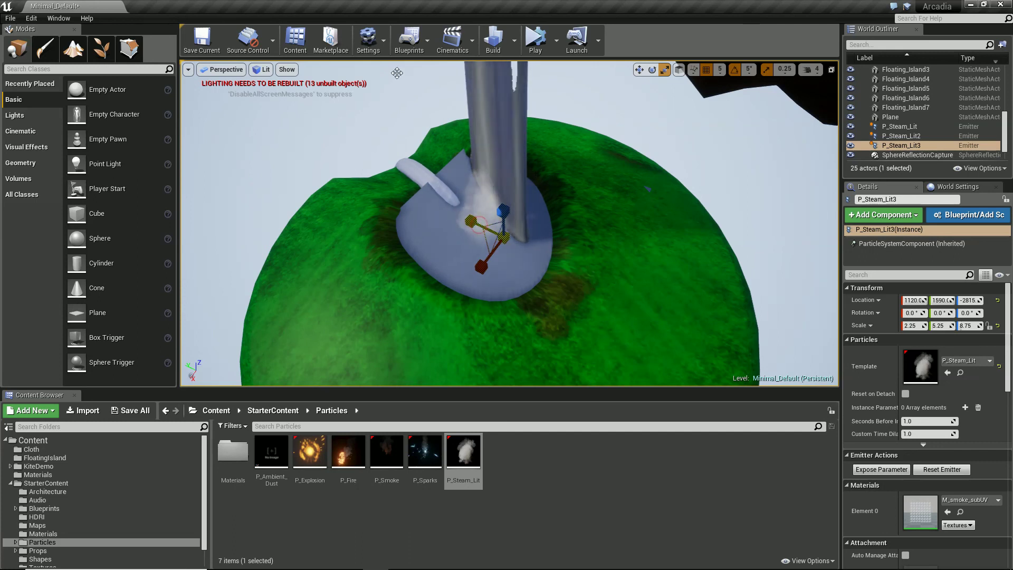
# Examine the whole chain of islands, waterfalls and steam from several distant angles.
pyautogui.press('s')
pyautogui.moveTo(521, 266); pyautogui.dragTo(577, 202, button='right')
pyautogui.press('a')
pyautogui.press('s')
pyautogui.press('w')
pyautogui.press('s')
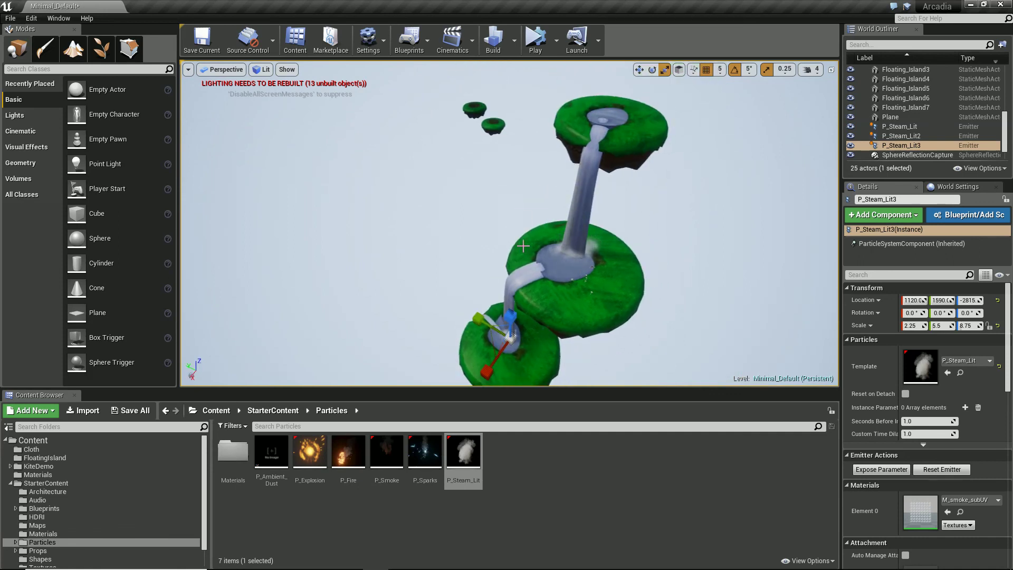
pyautogui.moveTo(539, 267); pyautogui.dragTo(539, 309, button='right')
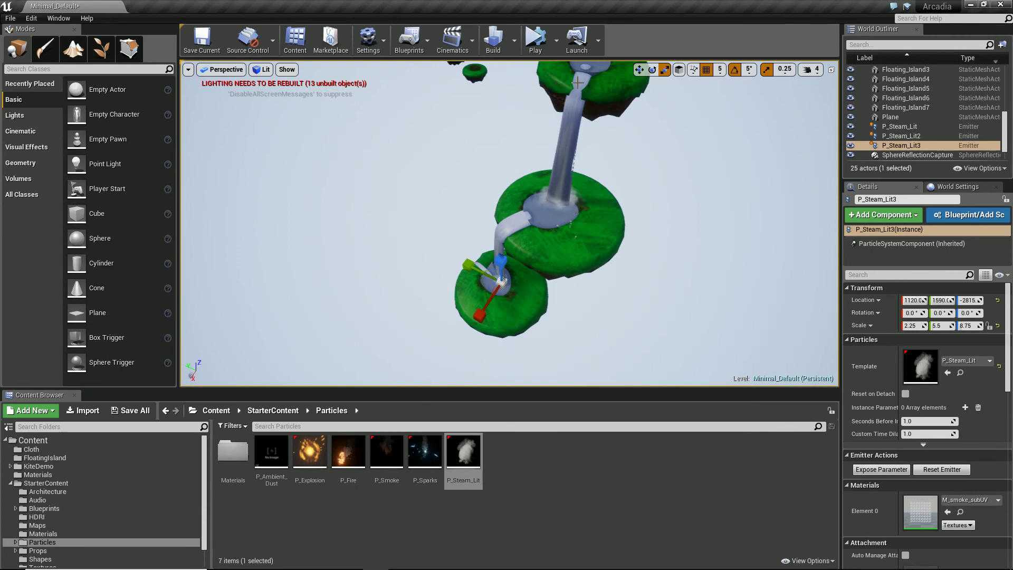
pyautogui.moveTo(521, 226); pyautogui.dragTo(694, 260, button='right')
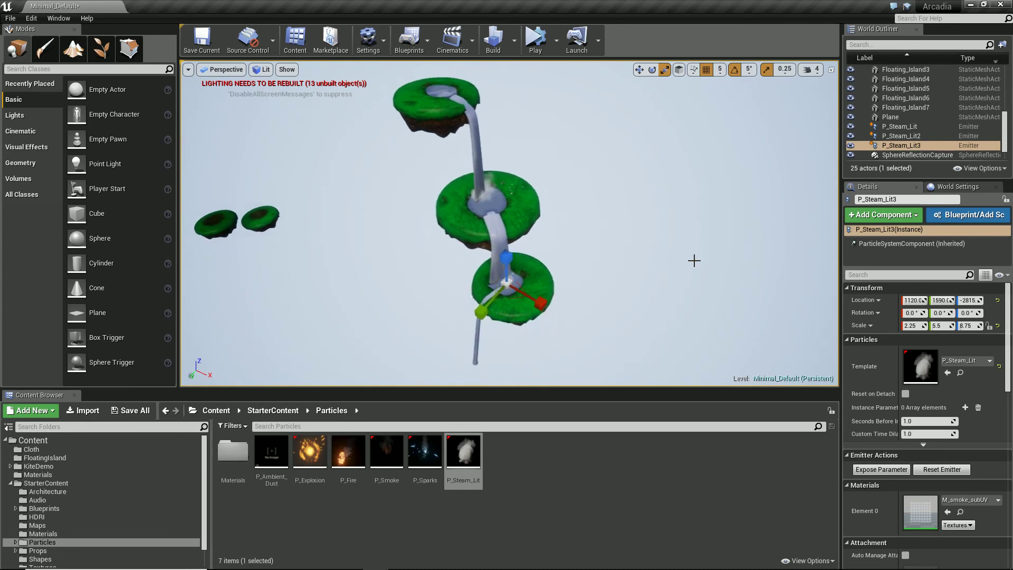
pyautogui.click(533, 166)
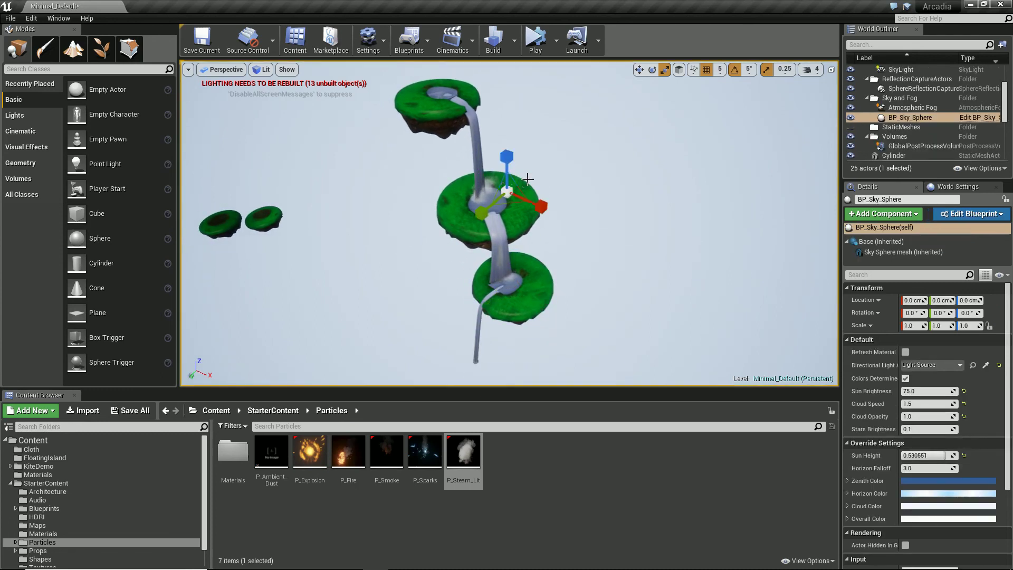